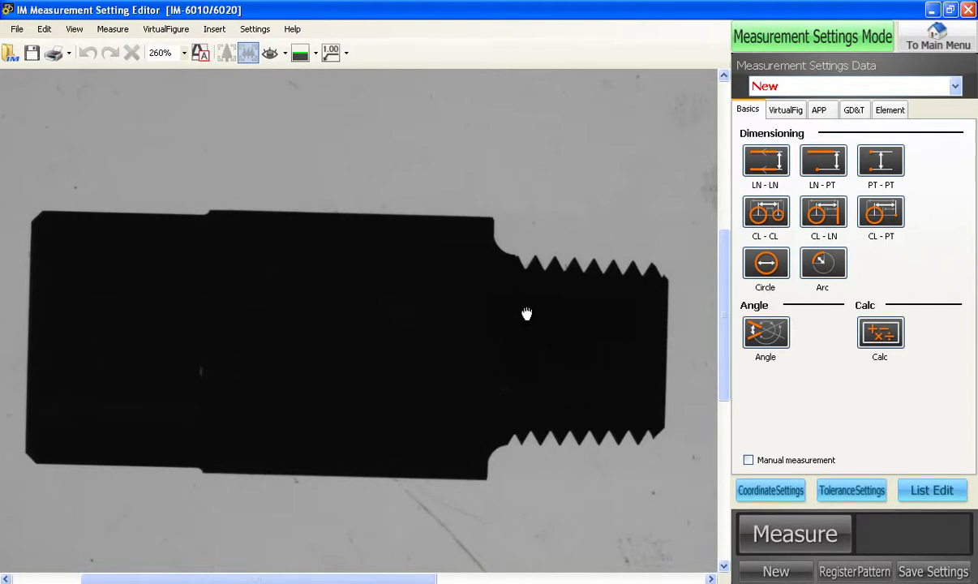
# Step: Detect two edge lines along the upper and lower edges of the shaft's raised section next to the threaded end
pyautogui.moveTo(526, 317); pyautogui.dragTo(486, 304)
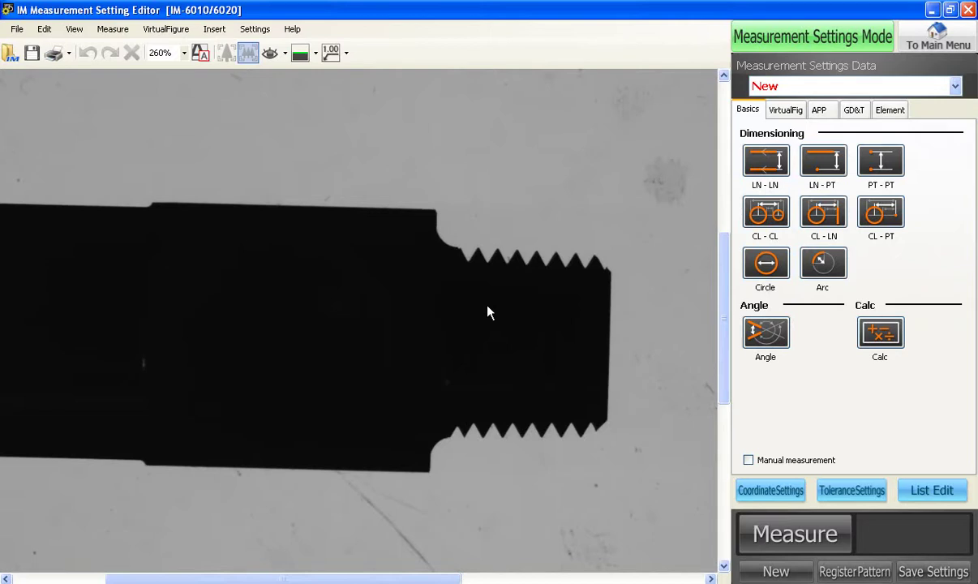
pyautogui.click(892, 109)
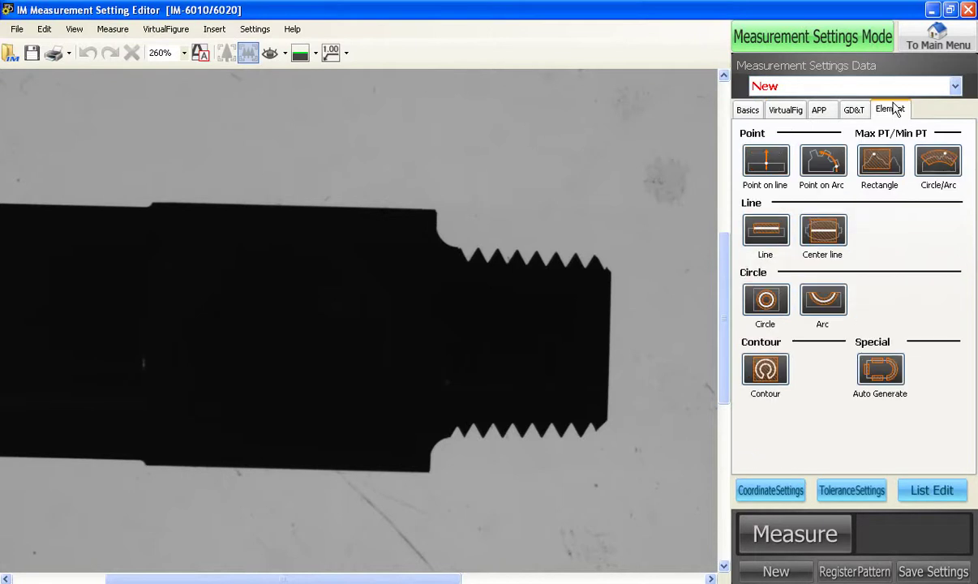
pyautogui.click(770, 233)
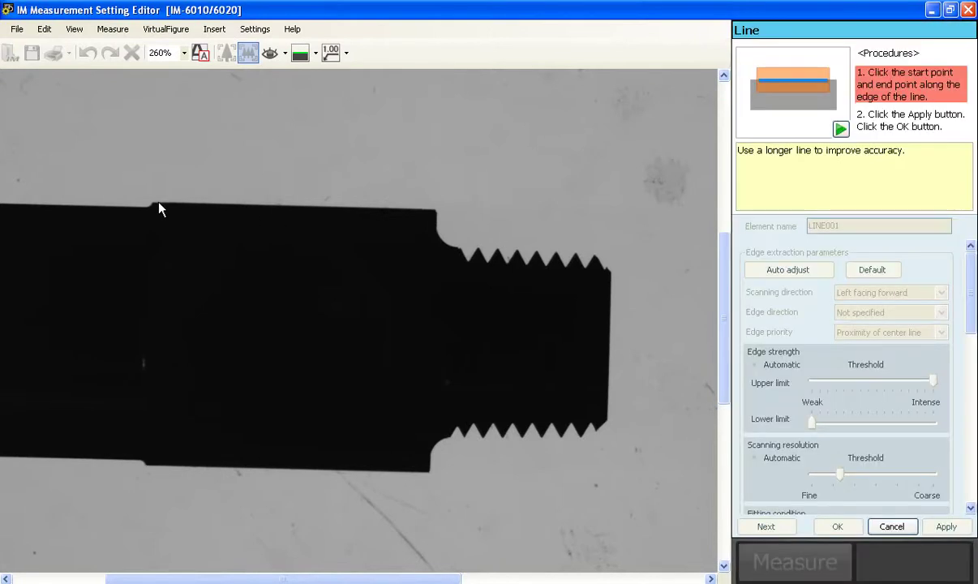
pyautogui.click(159, 204)
pyautogui.click(432, 210)
pyautogui.click(150, 465)
pyautogui.click(420, 472)
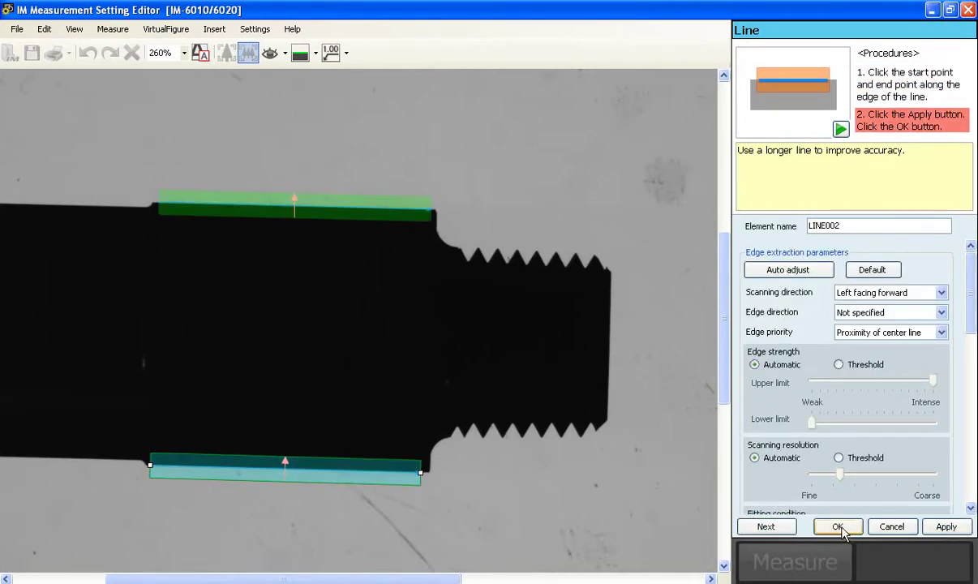
pyautogui.click(840, 528)
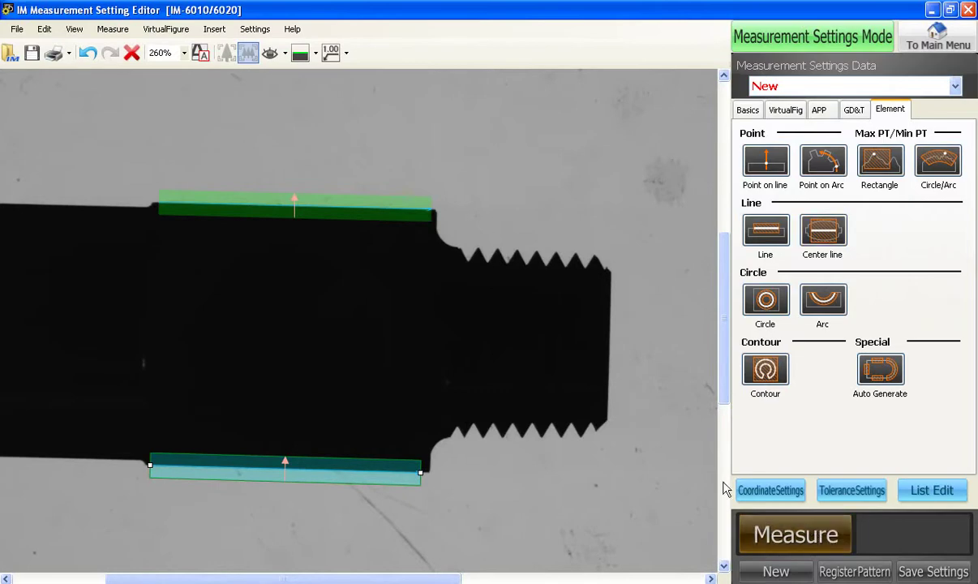
pyautogui.click(794, 535)
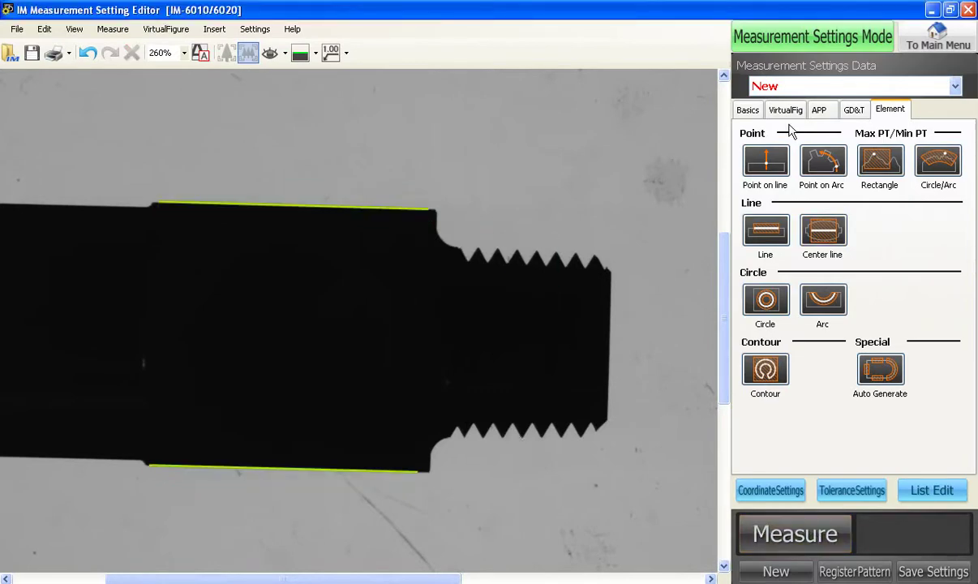
# Step: Create a bisector between the upper and lower shaft edge lines with default length
pyautogui.click(787, 112)
pyautogui.click(773, 243)
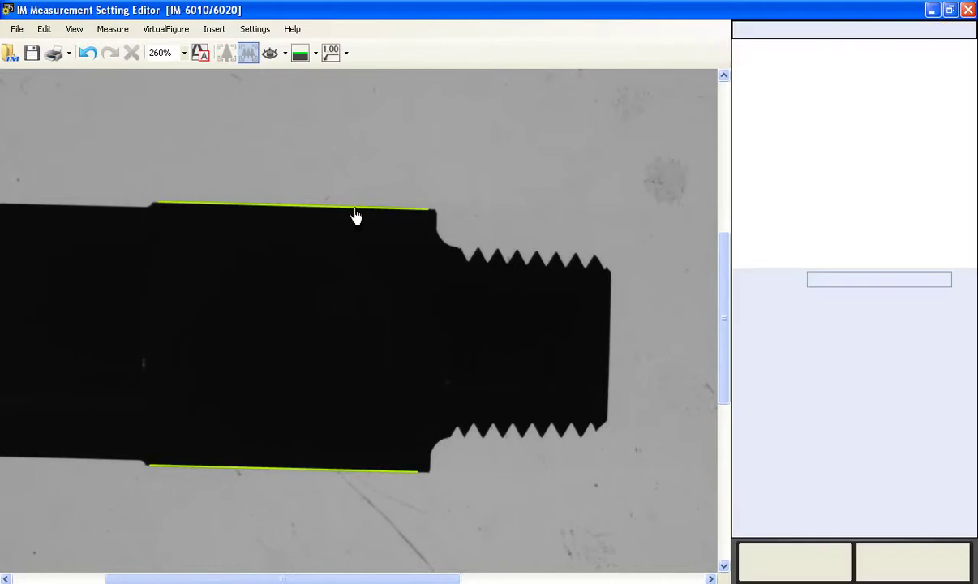
pyautogui.click(354, 209)
pyautogui.click(343, 468)
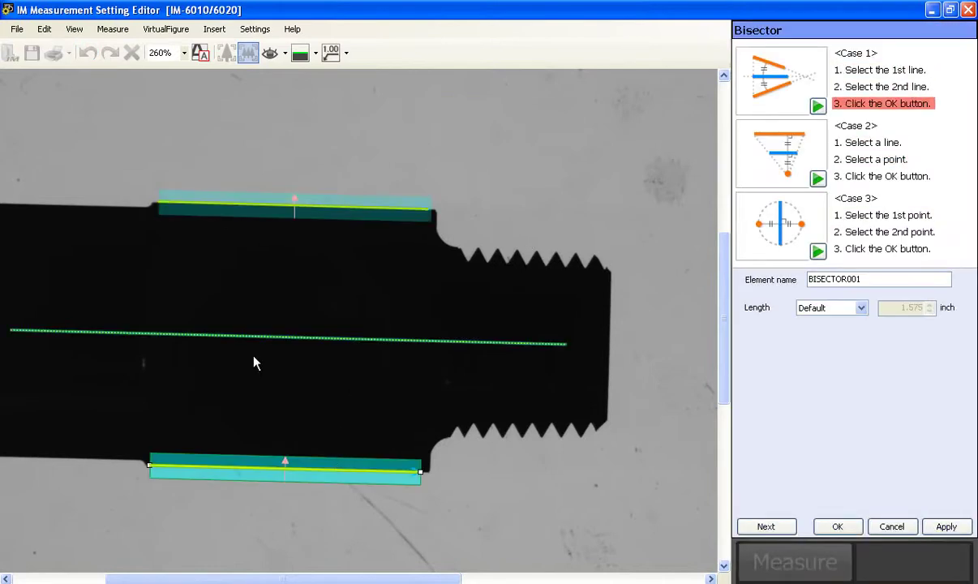
pyautogui.click(835, 529)
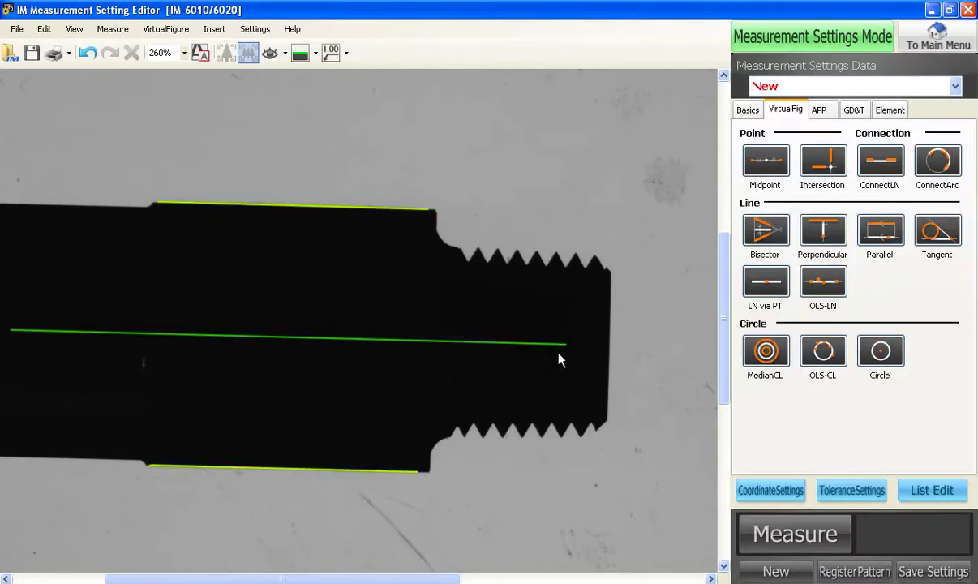
# Step: Detect an edge line along the full flat end face of the threaded section
pyautogui.scroll(4, 558, 352)
pyautogui.moveTo(583, 320); pyautogui.dragTo(419, 301)
pyautogui.scroll(-1, 462, 316)
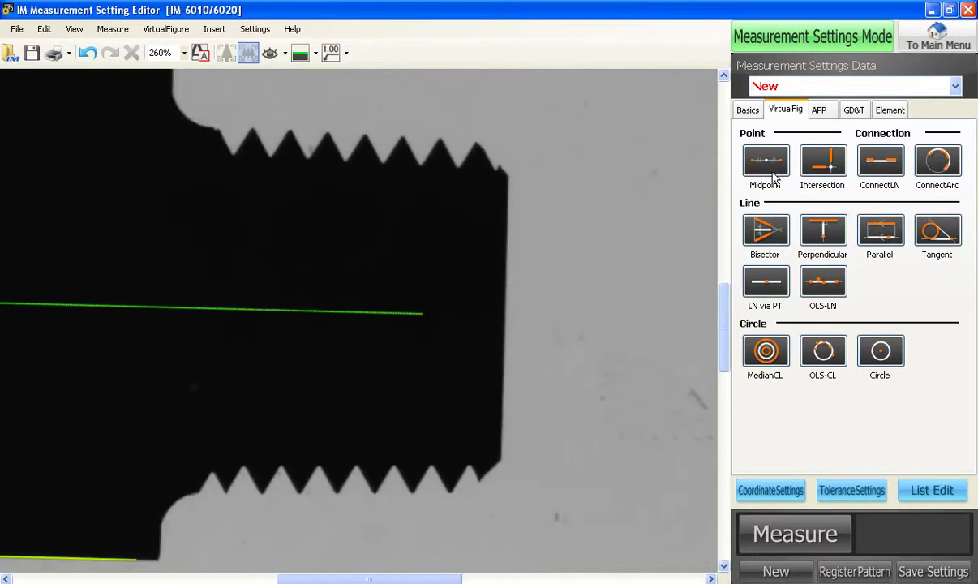
pyautogui.click(891, 113)
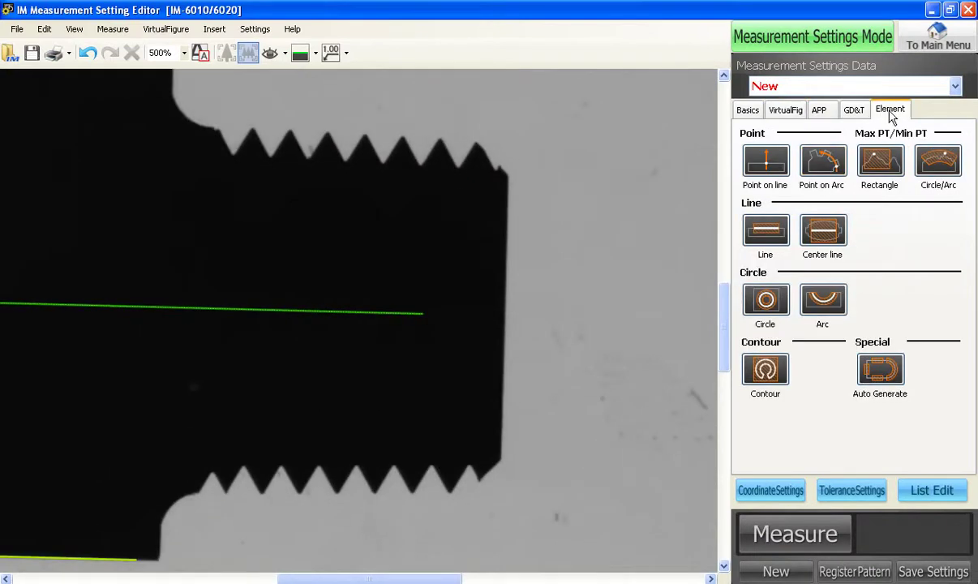
pyautogui.click(768, 234)
pyautogui.click(505, 174)
pyautogui.click(503, 442)
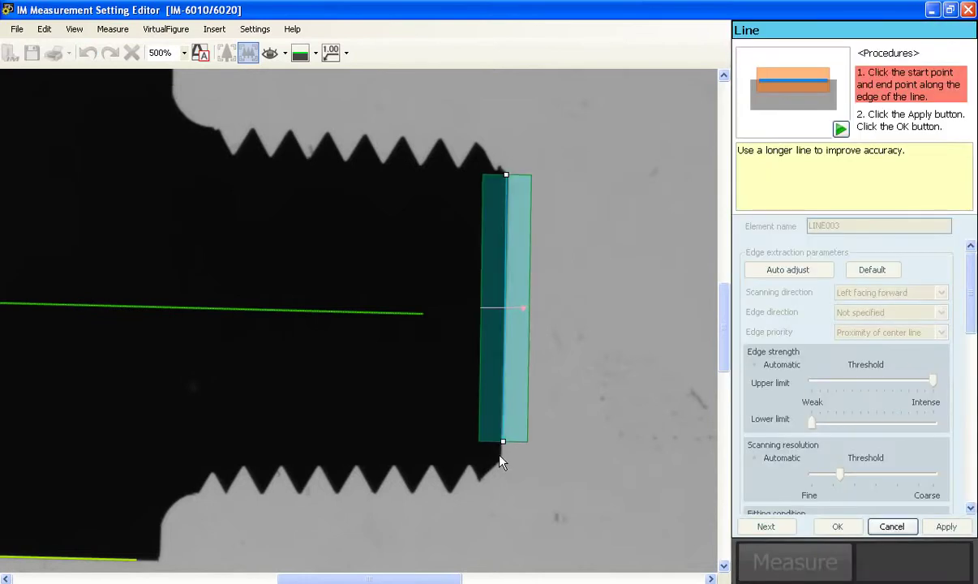
pyautogui.click(501, 462)
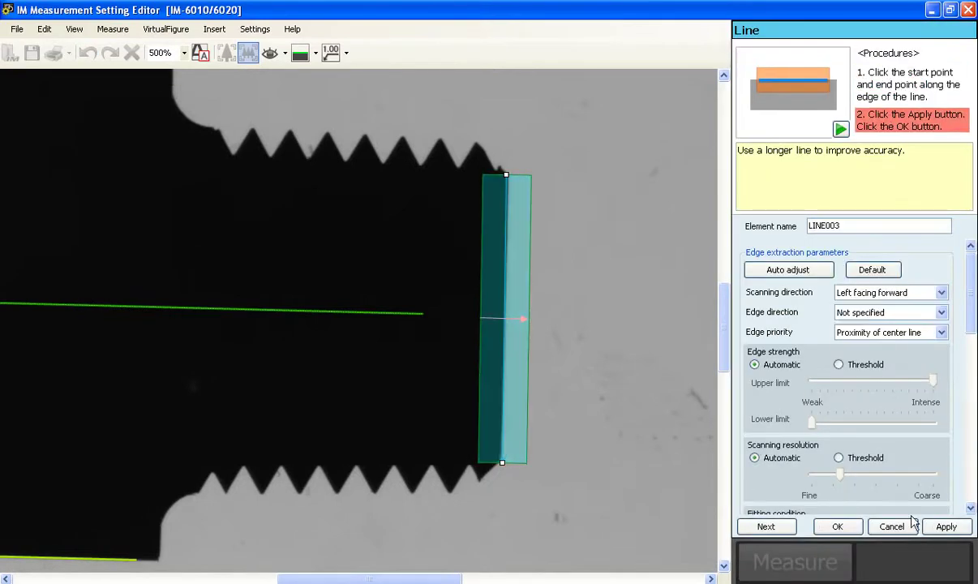
pyautogui.click(945, 527)
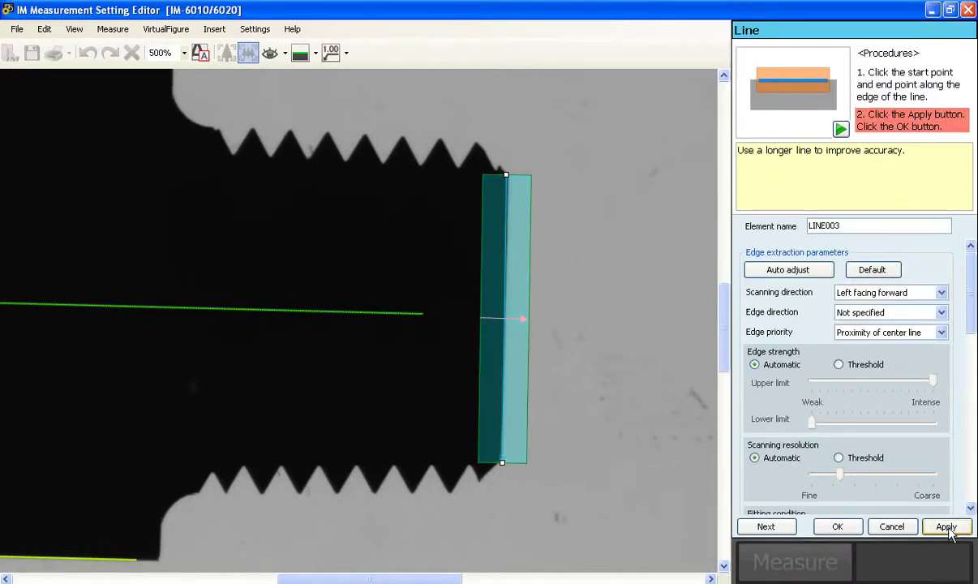
pyautogui.click(838, 527)
# Step: Draw a point-on-line detection about 0.094 inch long across the outer flank of the upper thread nearest the end face
pyautogui.moveTo(563, 277); pyautogui.dragTo(563, 293)
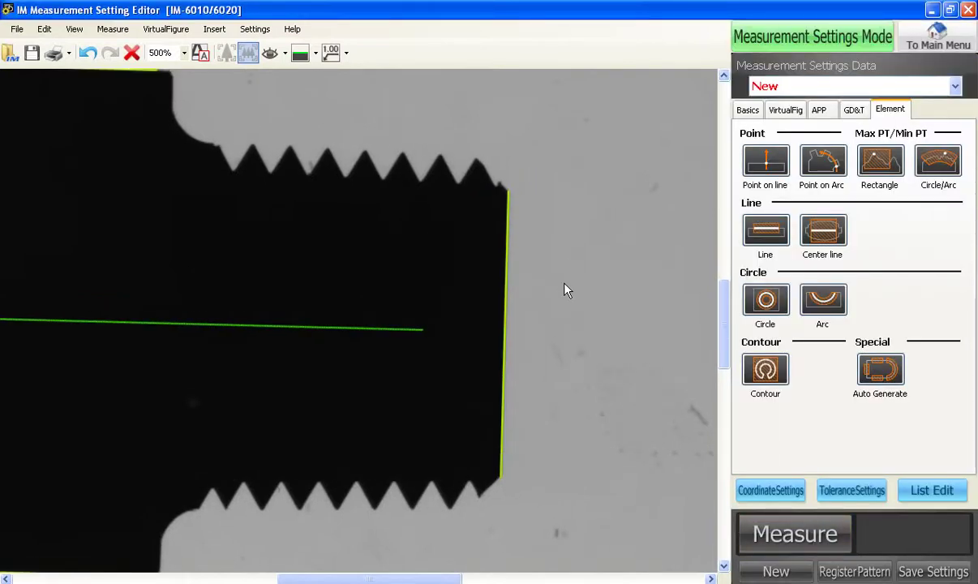
pyautogui.click(564, 284)
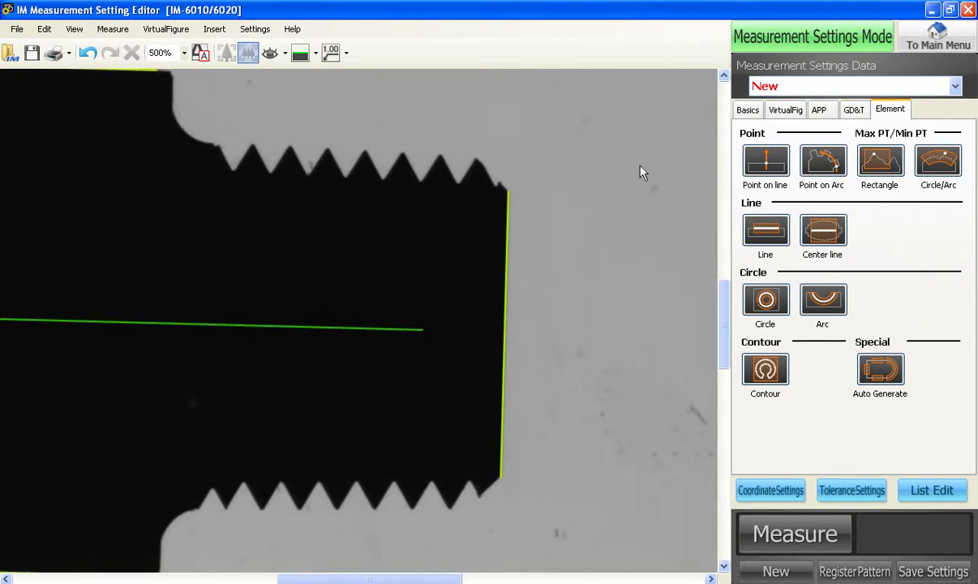
pyautogui.click(762, 162)
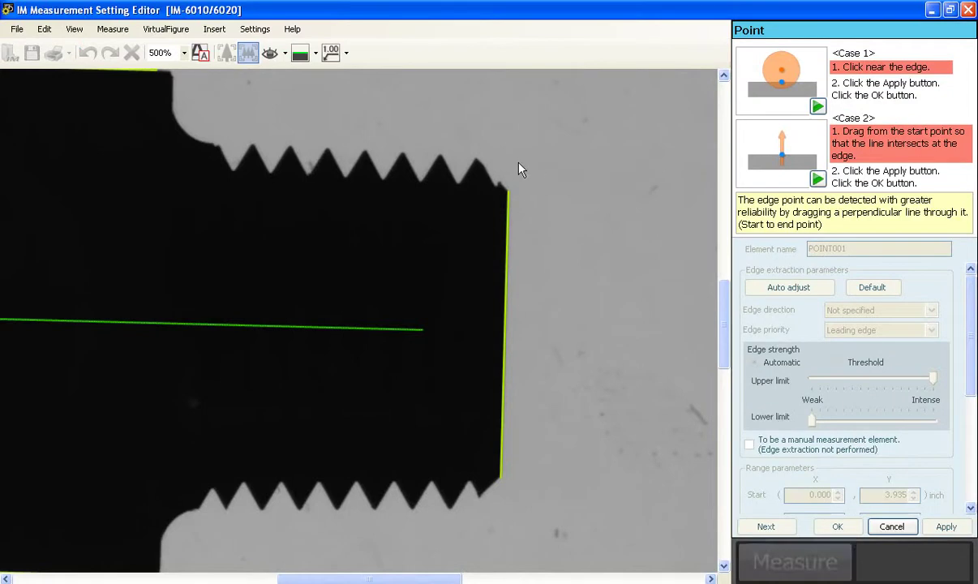
pyautogui.moveTo(510, 166); pyautogui.dragTo(449, 164)
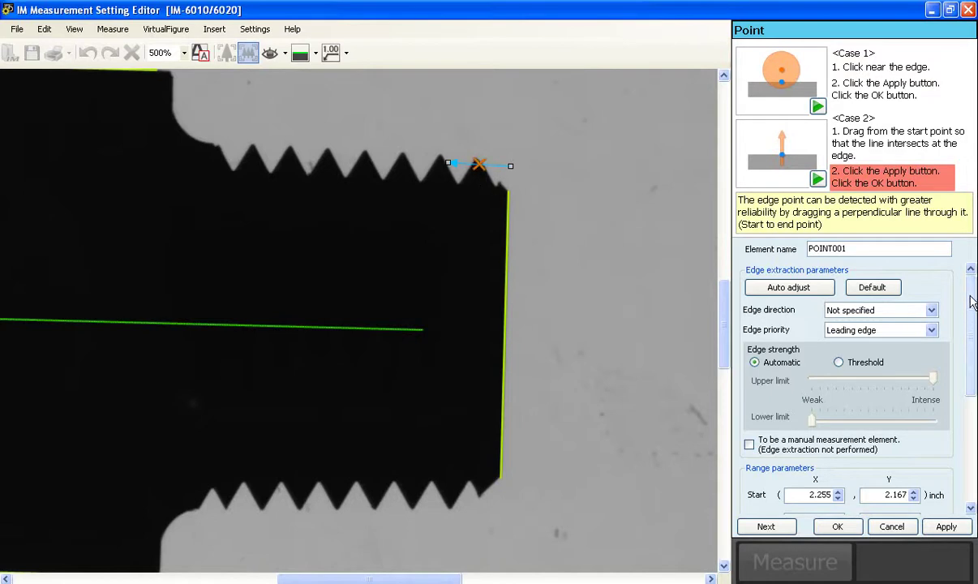
# Step: Align the point's detection line parallel to the shaft's bisector, using the base element's detection results, and create the point
pyautogui.scroll(-5, 965, 458)
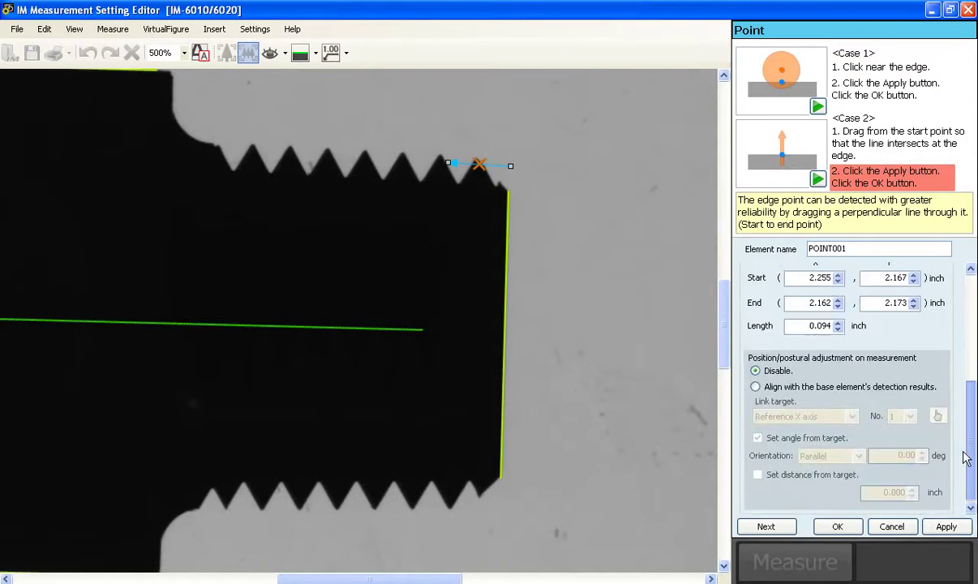
pyautogui.click(756, 387)
pyautogui.click(937, 415)
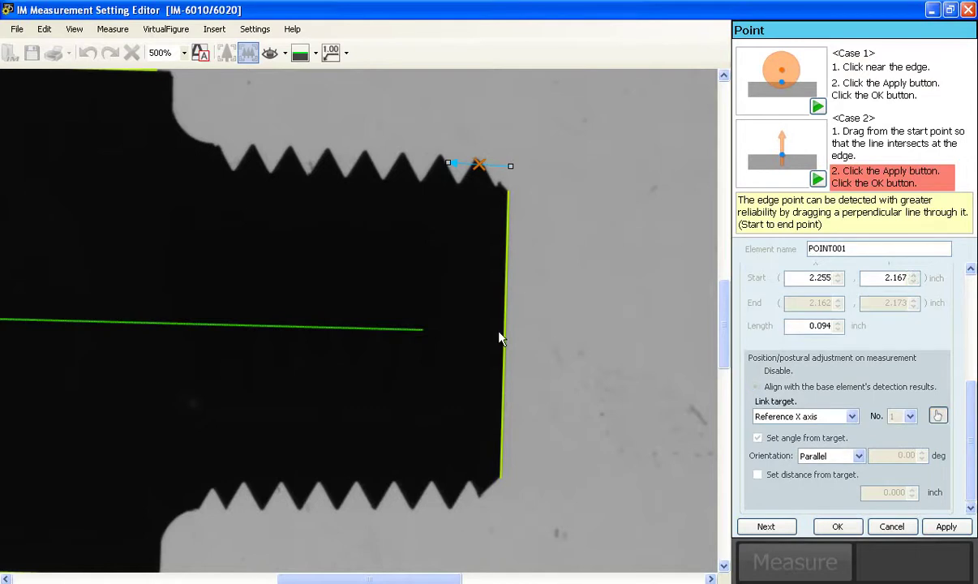
pyautogui.click(394, 332)
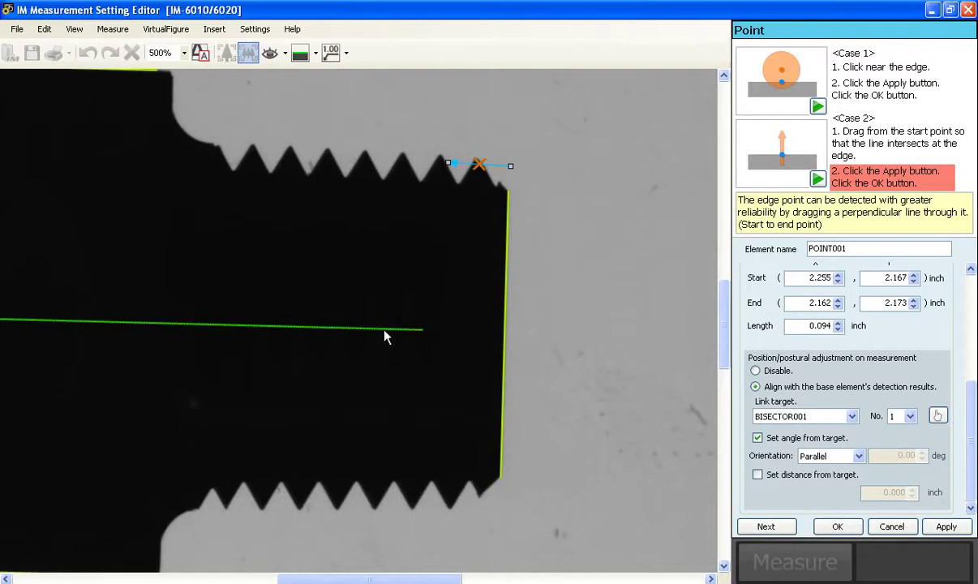
pyautogui.click(944, 529)
pyautogui.click(835, 527)
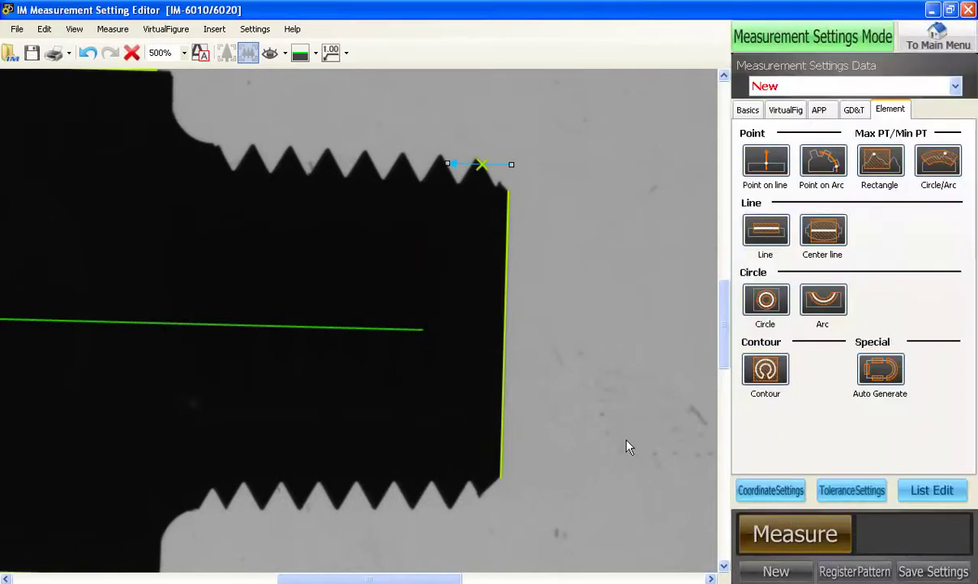
# Step: Construct a perpendicular line from the bisector through the detected thread flank point
pyautogui.click(798, 113)
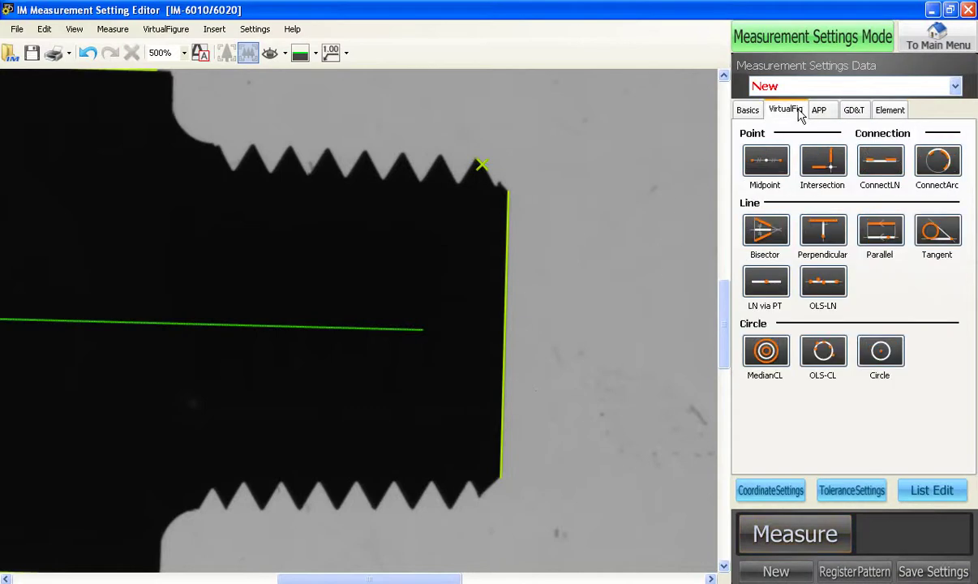
pyautogui.click(839, 227)
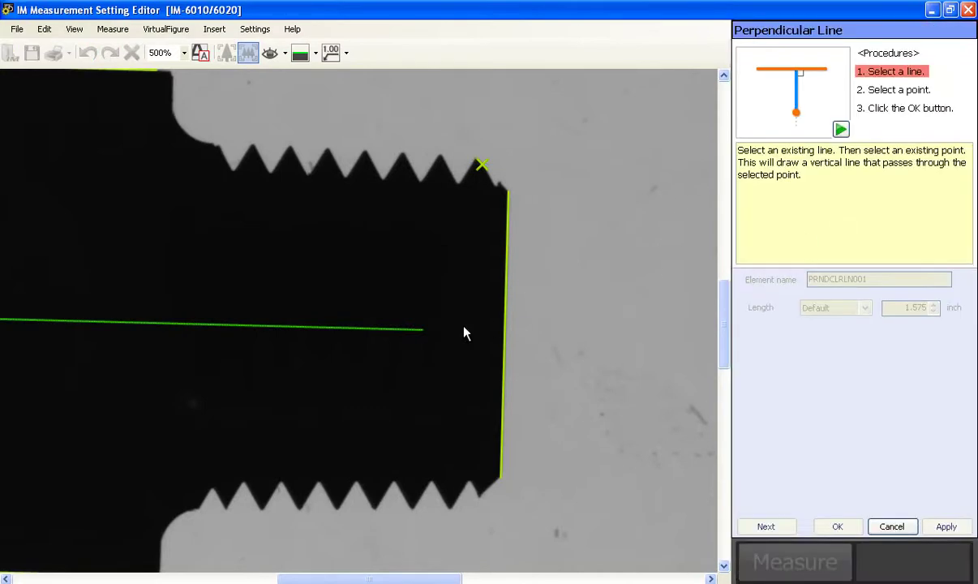
pyautogui.click(368, 331)
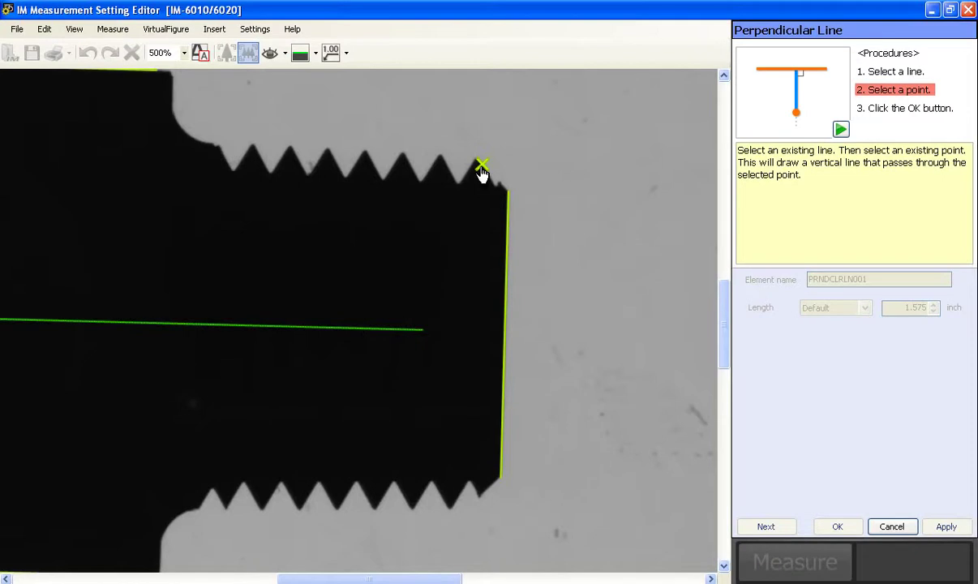
pyautogui.click(482, 165)
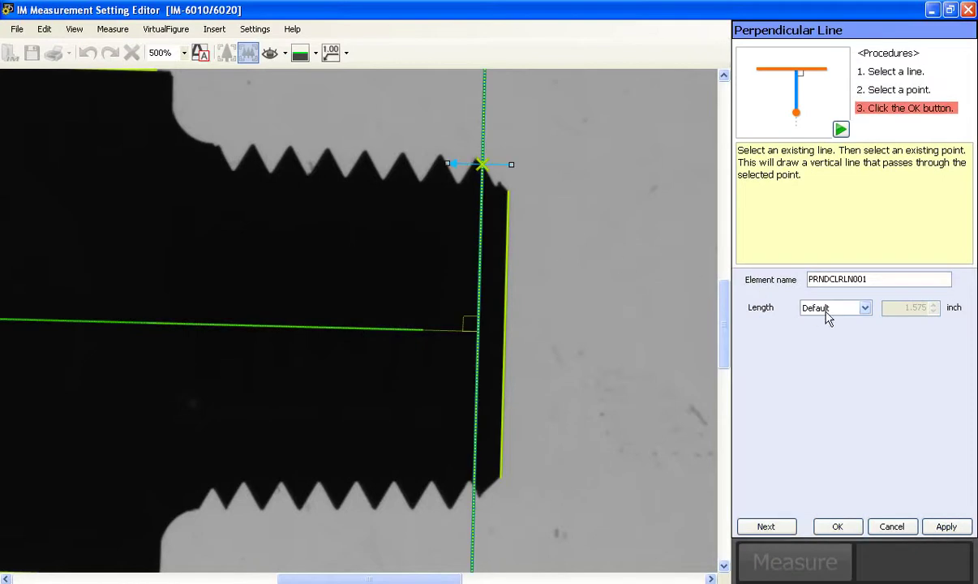
# Step: Set the perpendicular line's length to an input value of 0.04 inch and create it
pyautogui.click(862, 308)
pyautogui.click(851, 341)
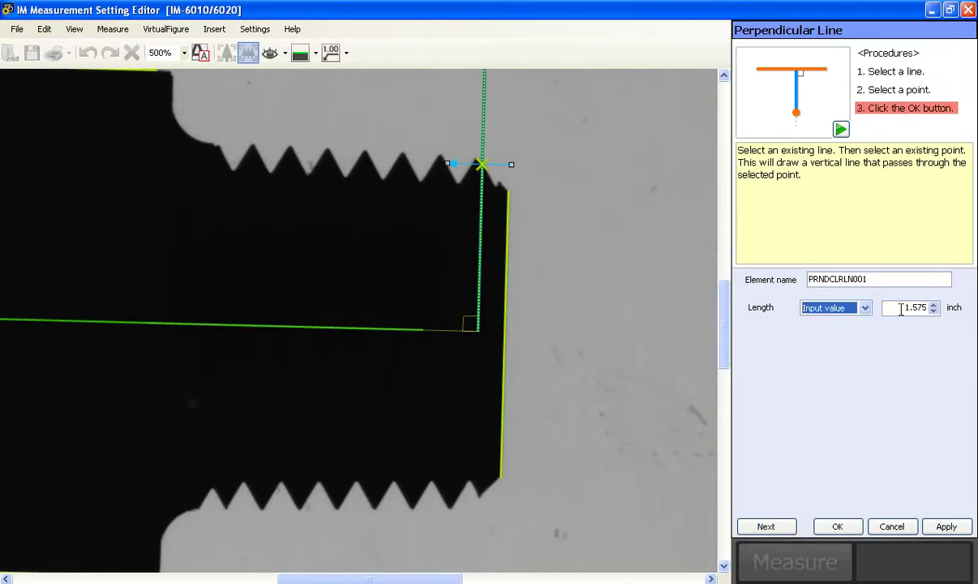
pyautogui.moveTo(900, 308); pyautogui.dragTo(953, 310)
pyautogui.write('0.04')
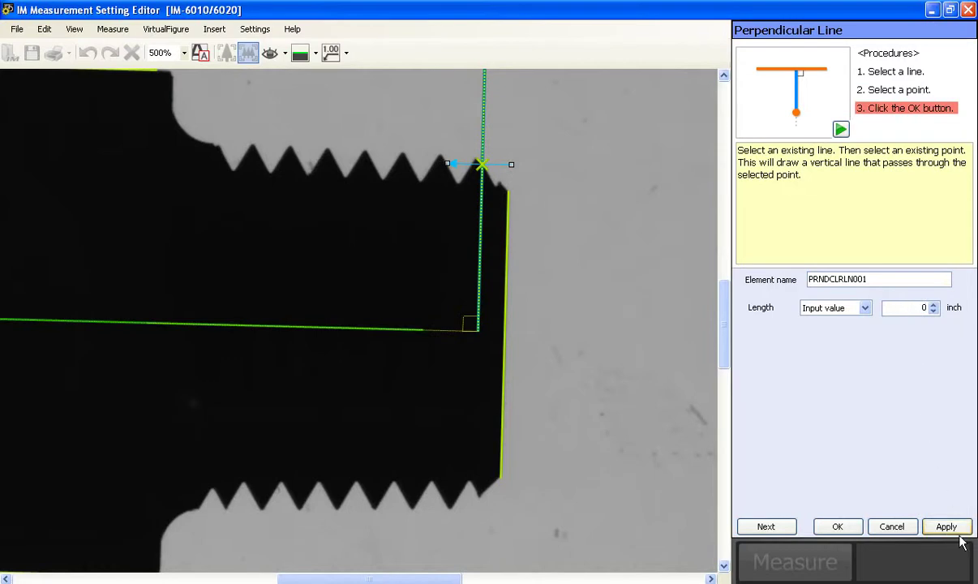
pyautogui.click(945, 529)
pyautogui.click(837, 526)
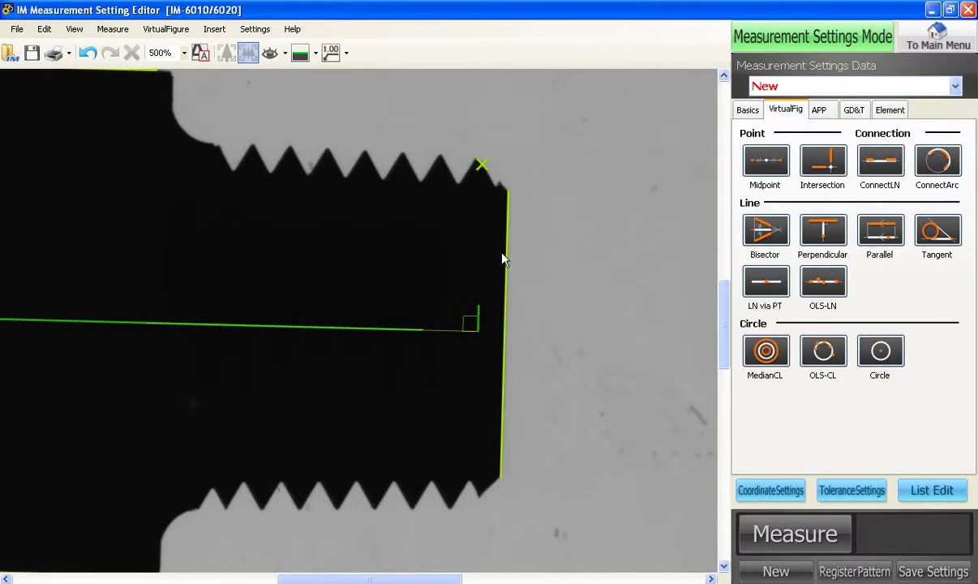
# Step: Draw a line detection region about 0.046 inch long on the inner flank of the upper thread nearest the end face
pyautogui.click(888, 111)
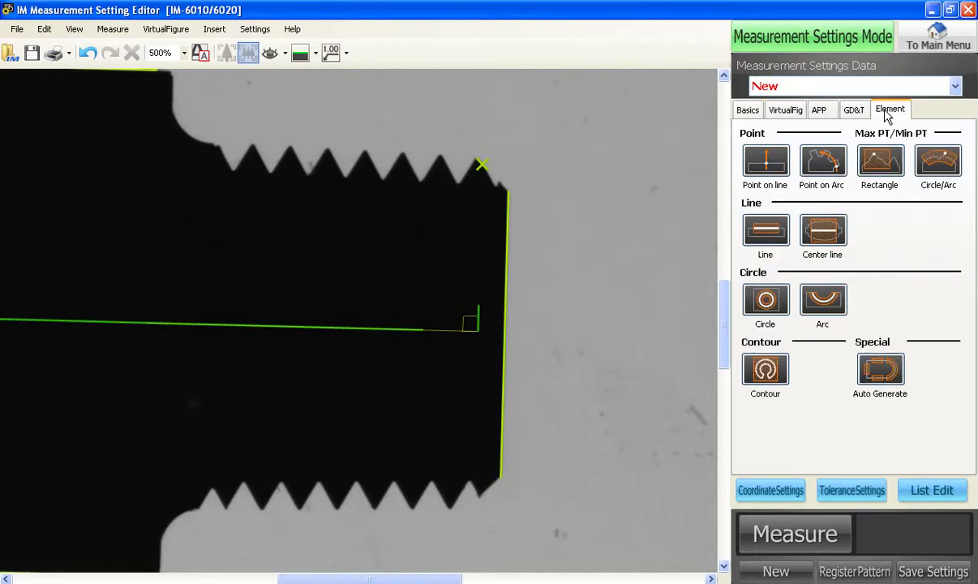
pyautogui.click(768, 230)
pyautogui.click(772, 237)
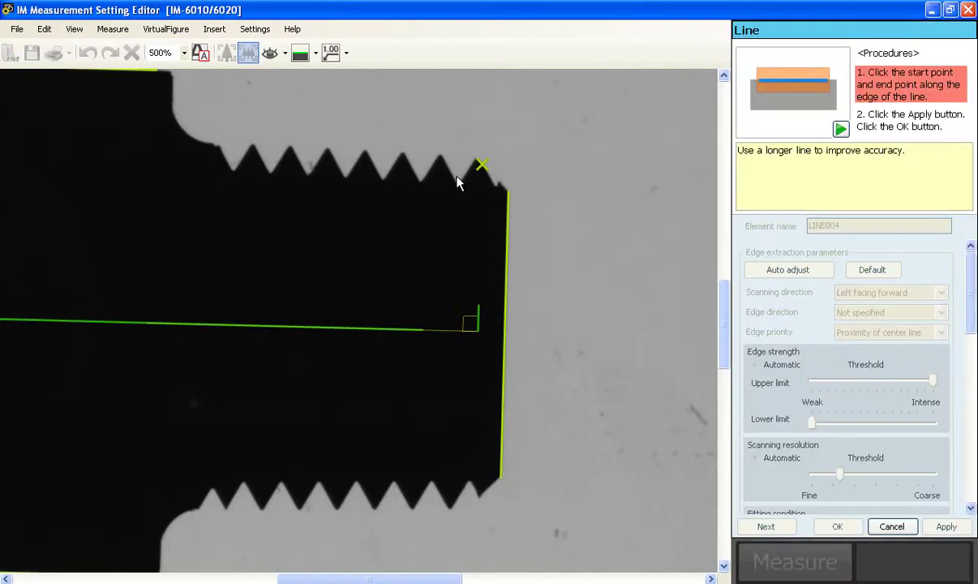
pyautogui.click(457, 180)
pyautogui.click(480, 165)
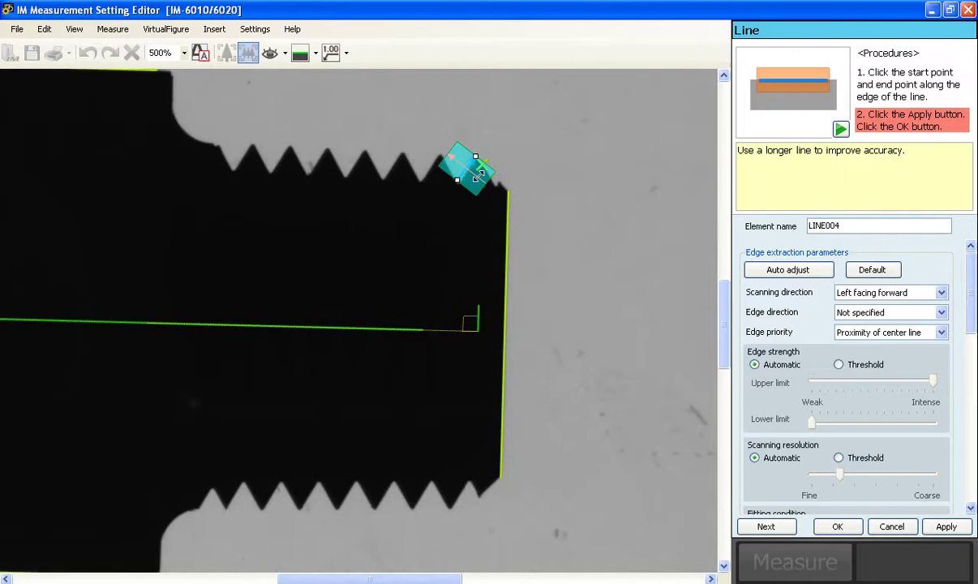
# Step: Link the flank line's alignment to the short perpendicular line, with an arbitrary orientation of -30 degrees
pyautogui.moveTo(969, 277); pyautogui.dragTo(972, 452)
pyautogui.click(811, 392)
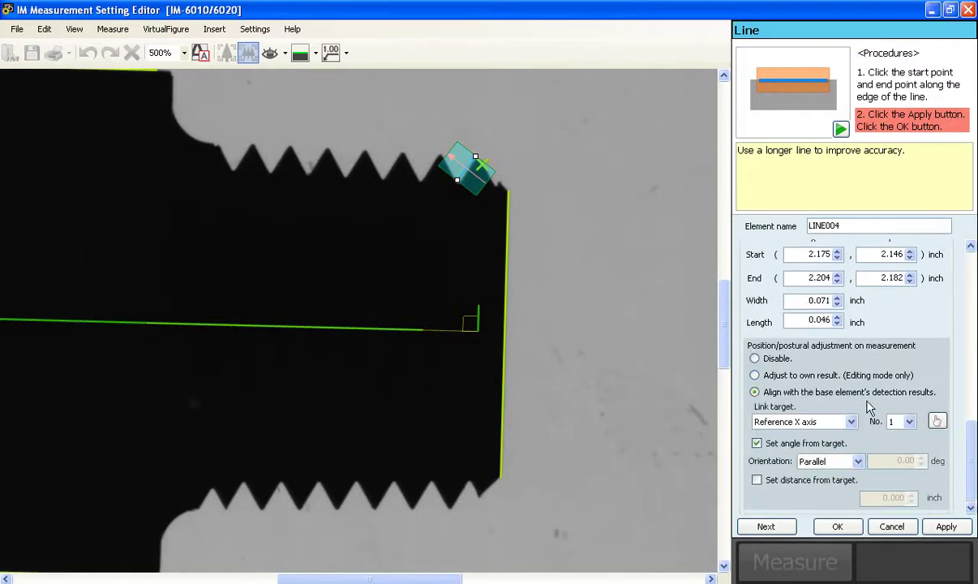
pyautogui.click(936, 422)
pyautogui.click(479, 318)
pyautogui.click(801, 460)
pyautogui.click(815, 495)
pyautogui.doubleClick(890, 462)
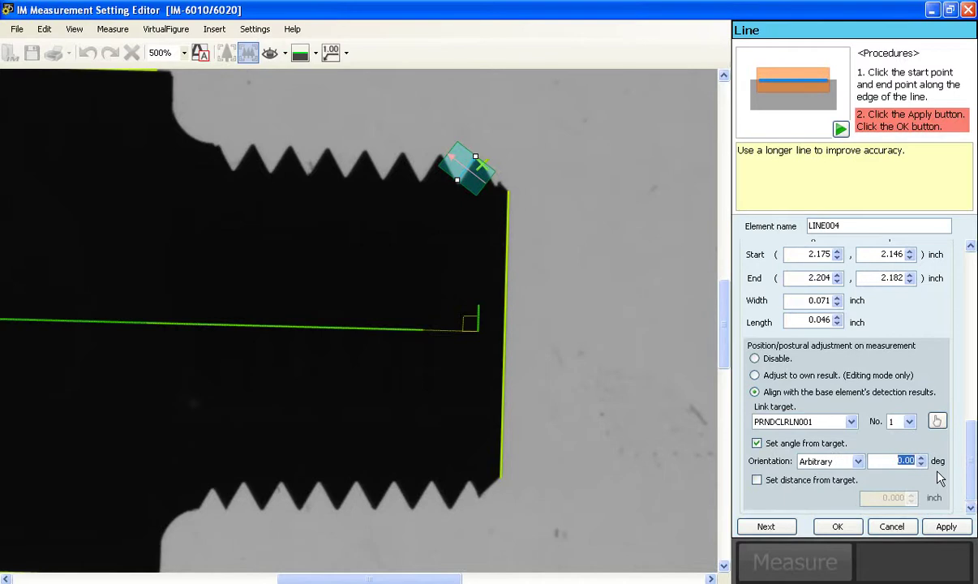
pyautogui.write('-30')
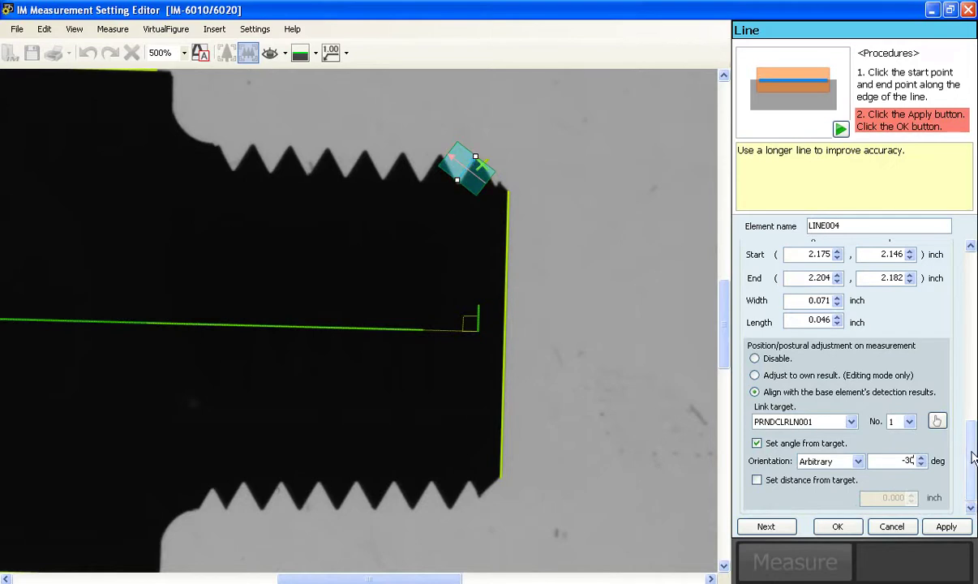
# Step: Enable the flank line's distance from the target, set it to 0.01 inch and apply it
pyautogui.click(756, 479)
pyautogui.moveTo(875, 499); pyautogui.dragTo(922, 503)
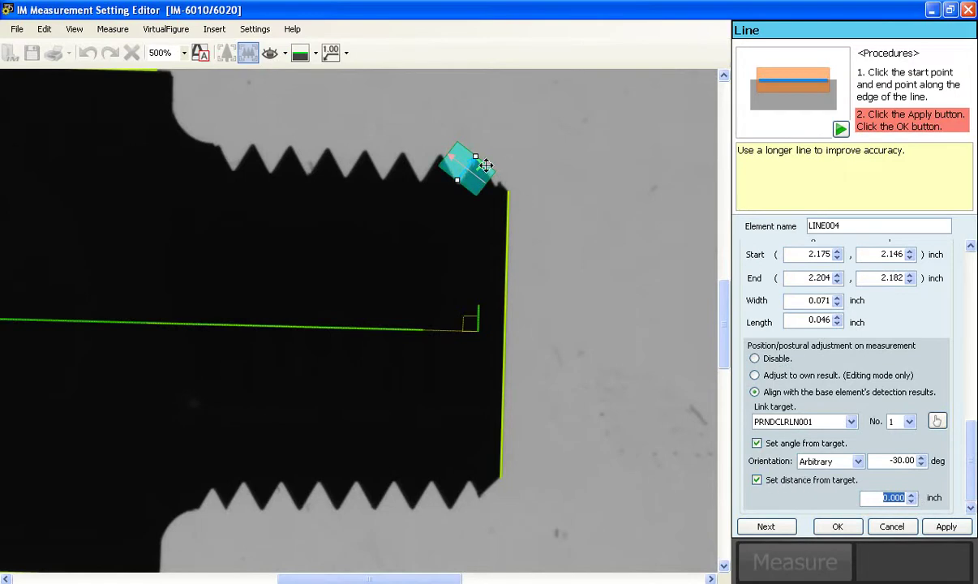
pyautogui.press('BackSpace')
pyautogui.write('.01')
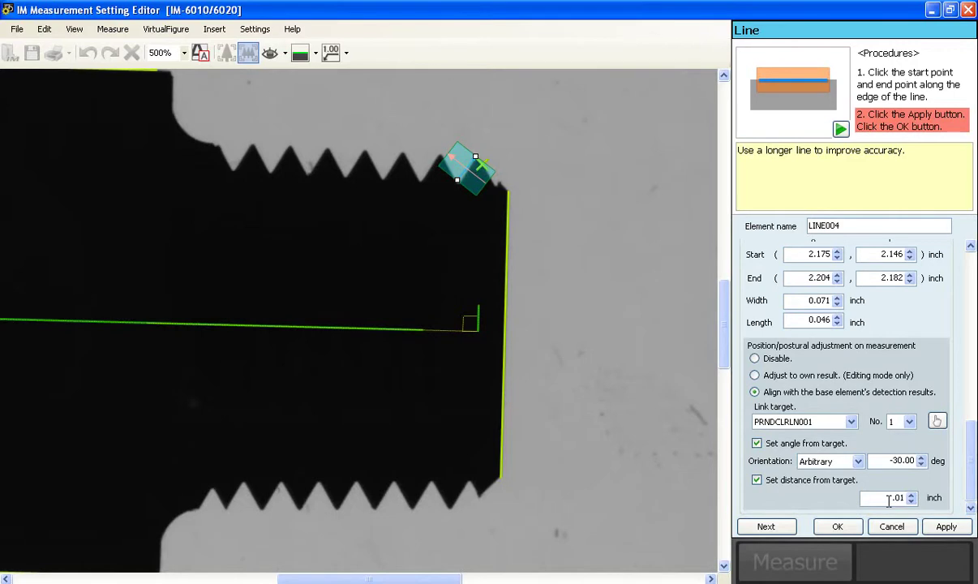
pyautogui.click(945, 526)
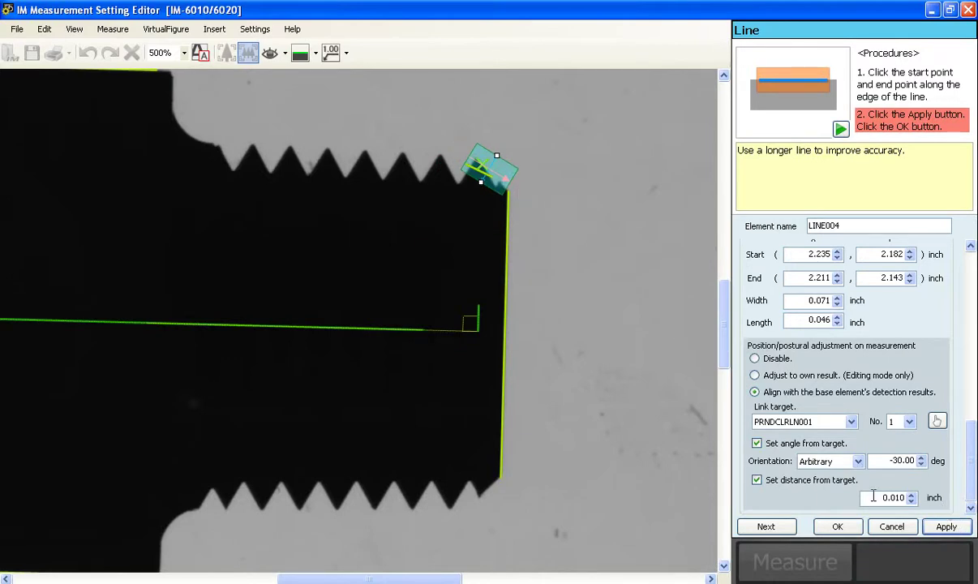
# Step: Set the flank line's distance from the target to -0.010 inch, apply it and check its placement on the flank
pyautogui.write('-')
pyautogui.click(948, 528)
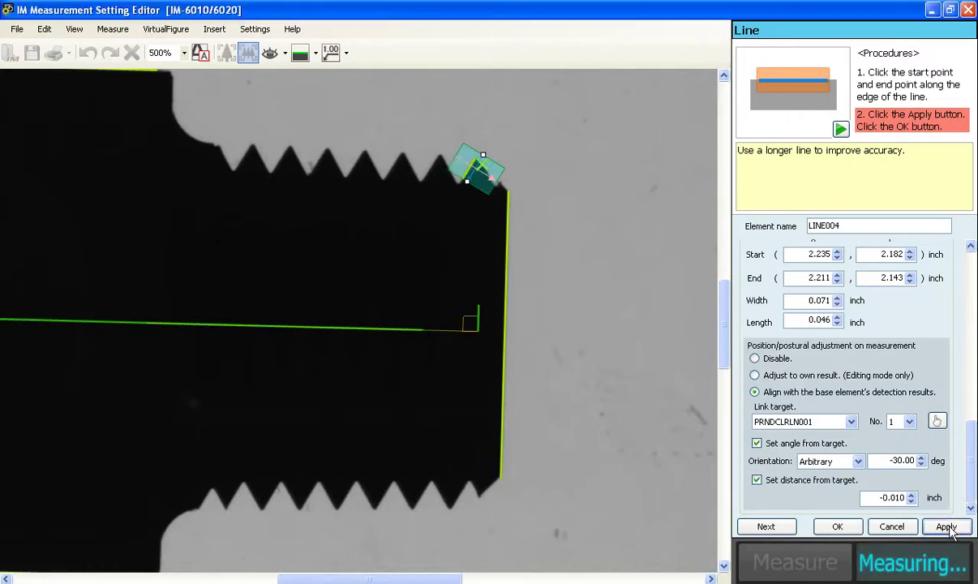
pyautogui.scroll(3, 480, 203)
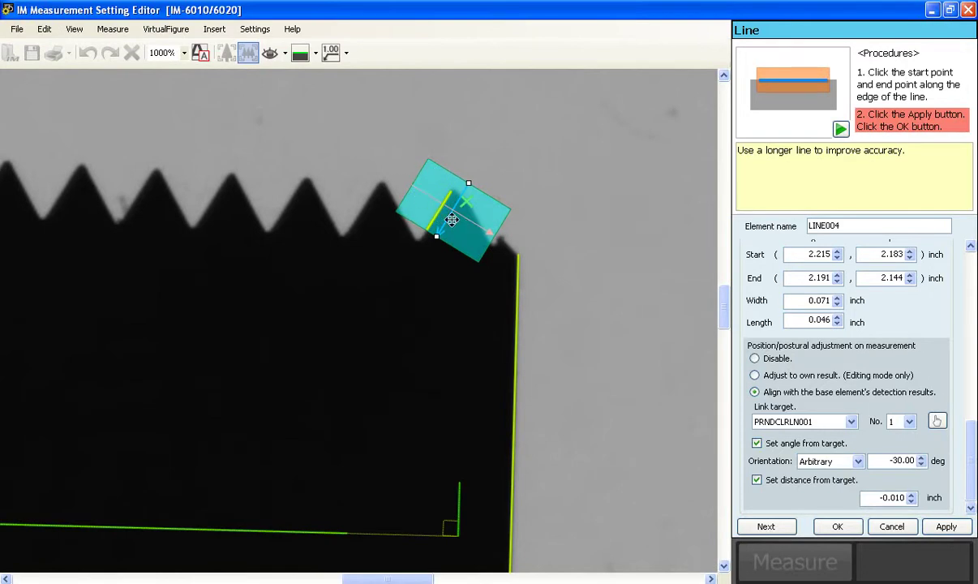
pyautogui.scroll(-1, 451, 219)
pyautogui.moveTo(462, 246); pyautogui.dragTo(478, 218)
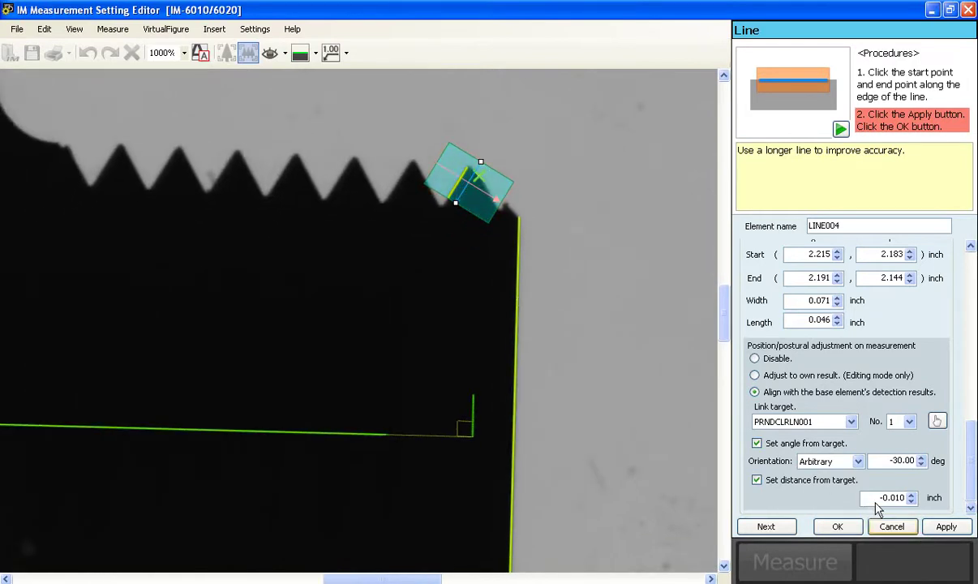
# Step: Add a line detection region about 0.051 inch long on the next flank inward, linked at 30 degrees and -0.040 inch from the perpendicular line
pyautogui.click(778, 527)
pyautogui.click(415, 159)
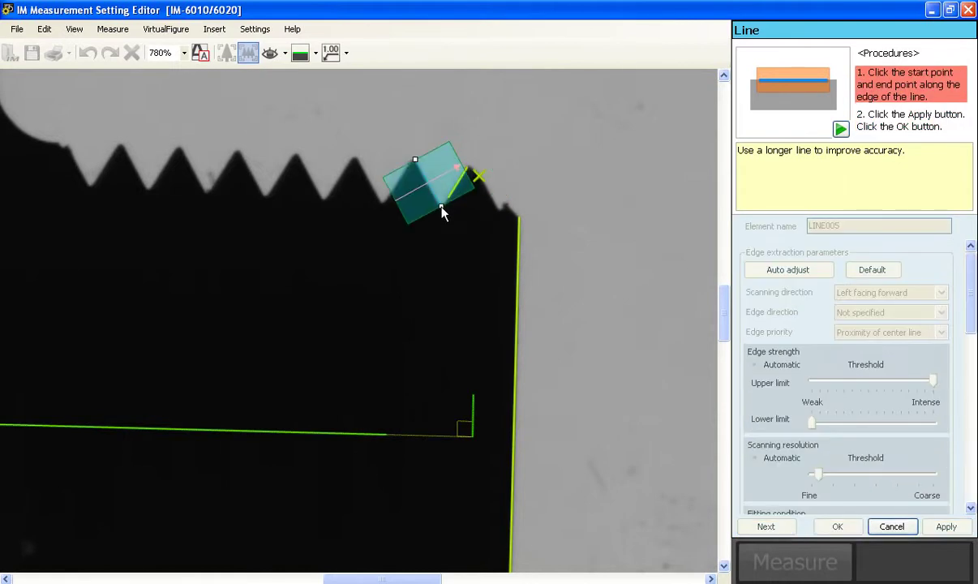
pyautogui.click(441, 208)
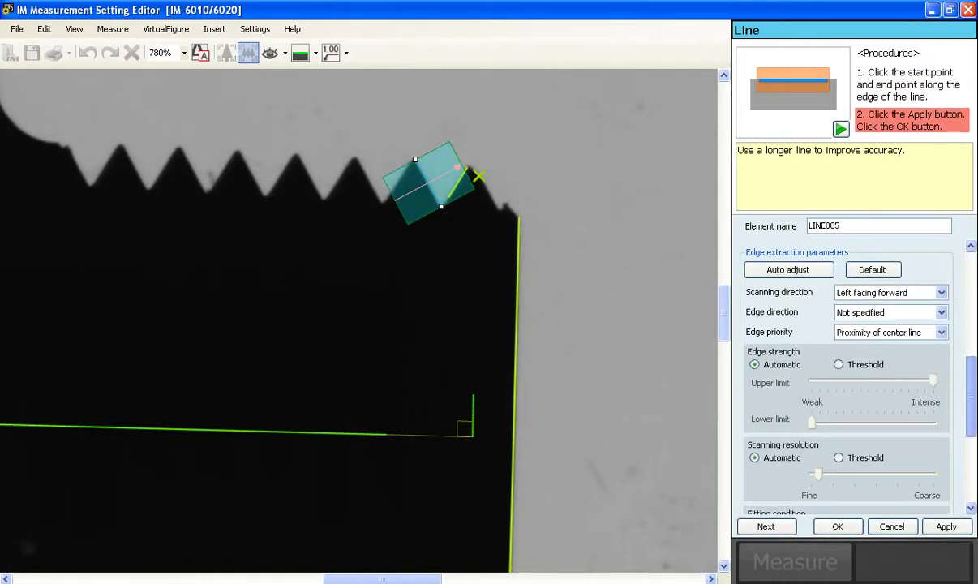
pyautogui.scroll(-5, 915, 458)
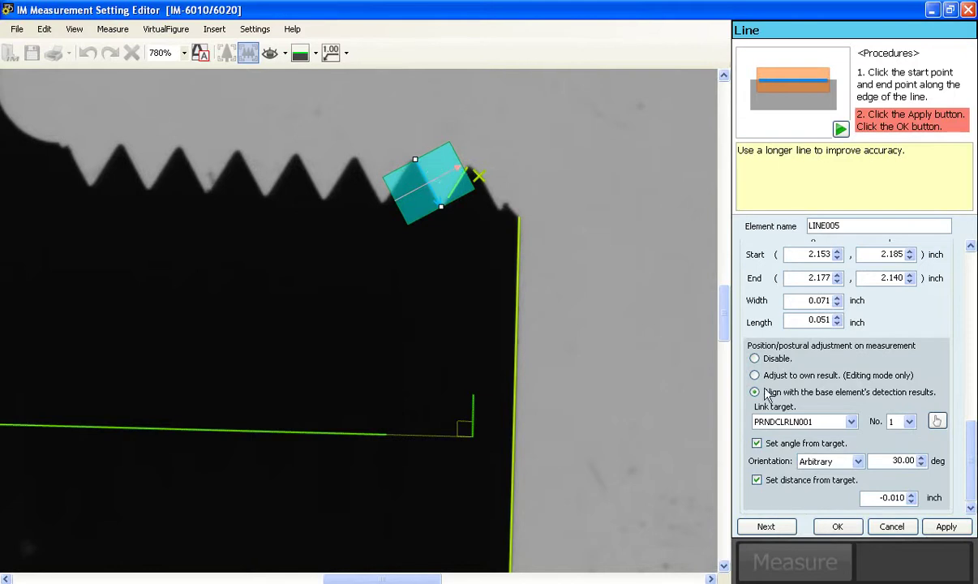
pyautogui.click(896, 500)
pyautogui.click(941, 527)
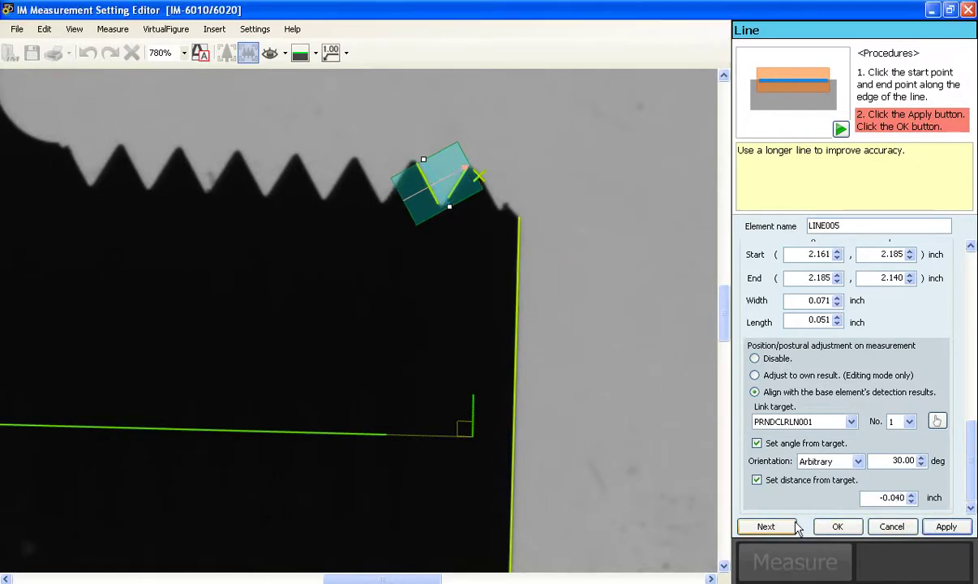
# Step: Add a third flank line region about 0.042 inch long, linked at -30 degrees and -0.070 inch from the perpendicular line
pyautogui.click(766, 526)
pyautogui.click(383, 195)
pyautogui.click(409, 159)
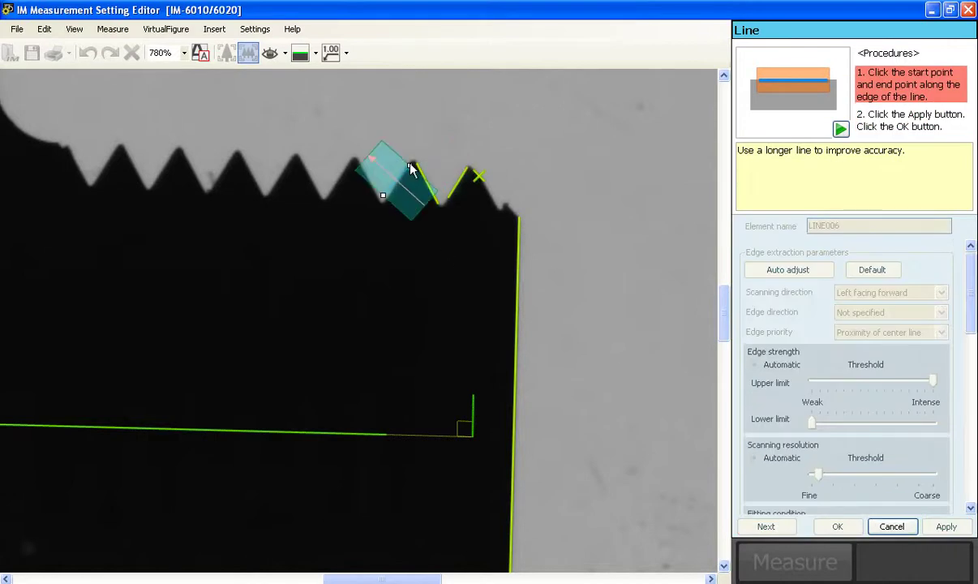
pyautogui.scroll(-10, 891, 437)
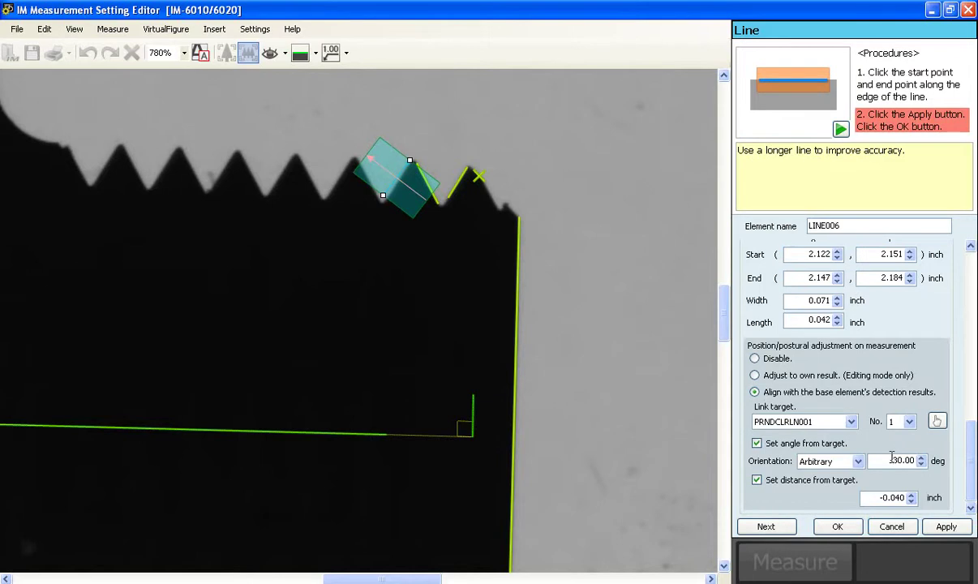
pyautogui.click(944, 526)
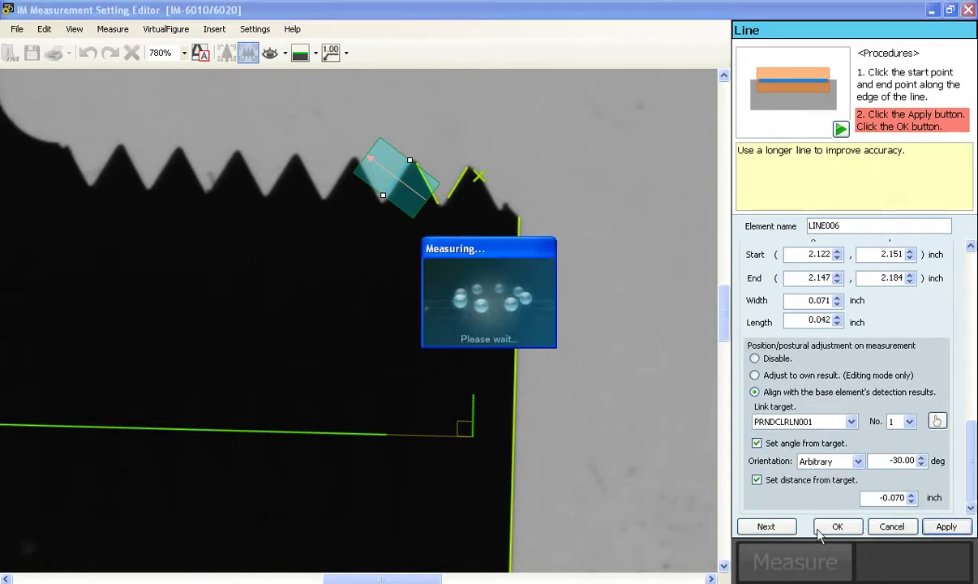
# Step: Add a fourth flank line region about 0.049 inch long, linked at 30 degrees and -0.100 inch from the perpendicular line
pyautogui.click(767, 527)
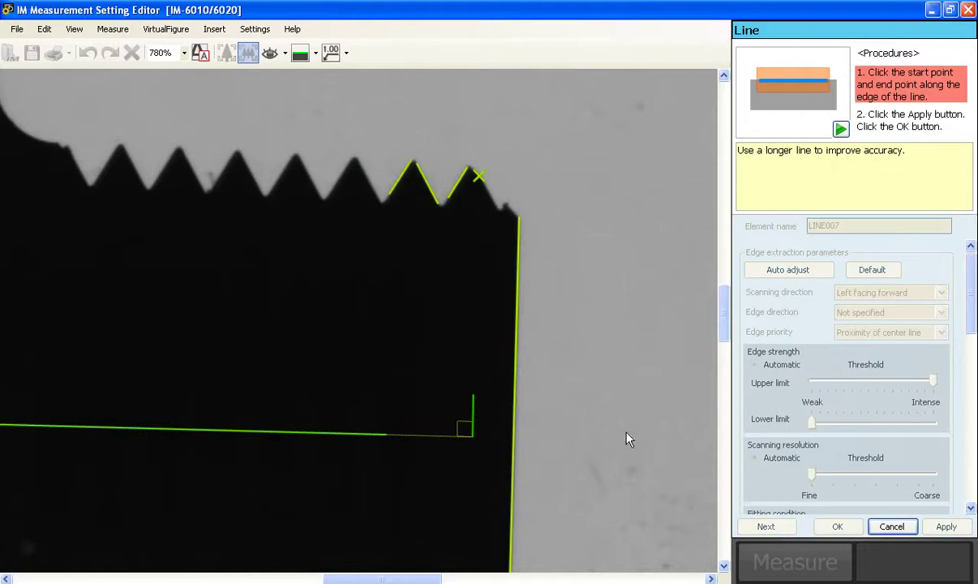
pyautogui.click(359, 157)
pyautogui.click(383, 203)
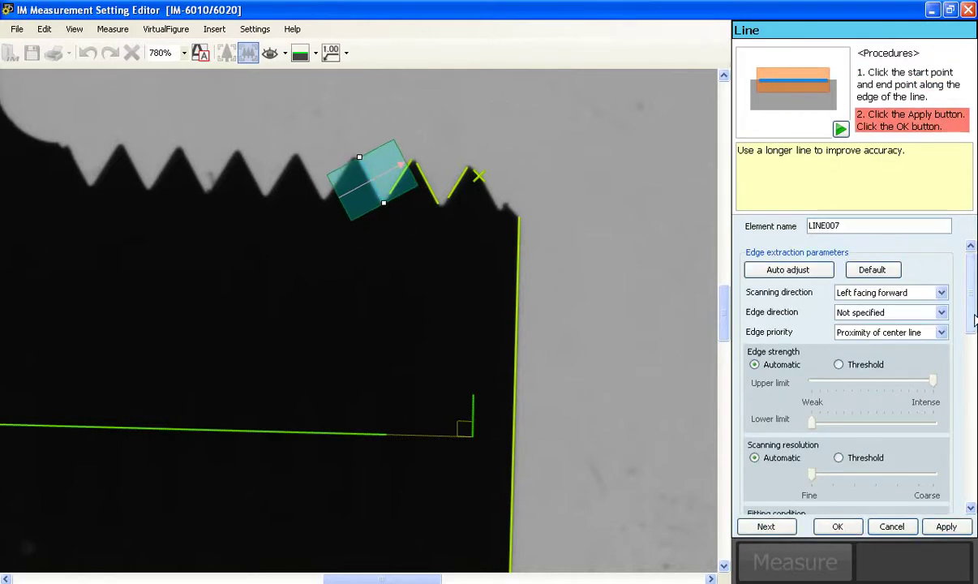
pyautogui.moveTo(974, 319); pyautogui.dragTo(951, 476)
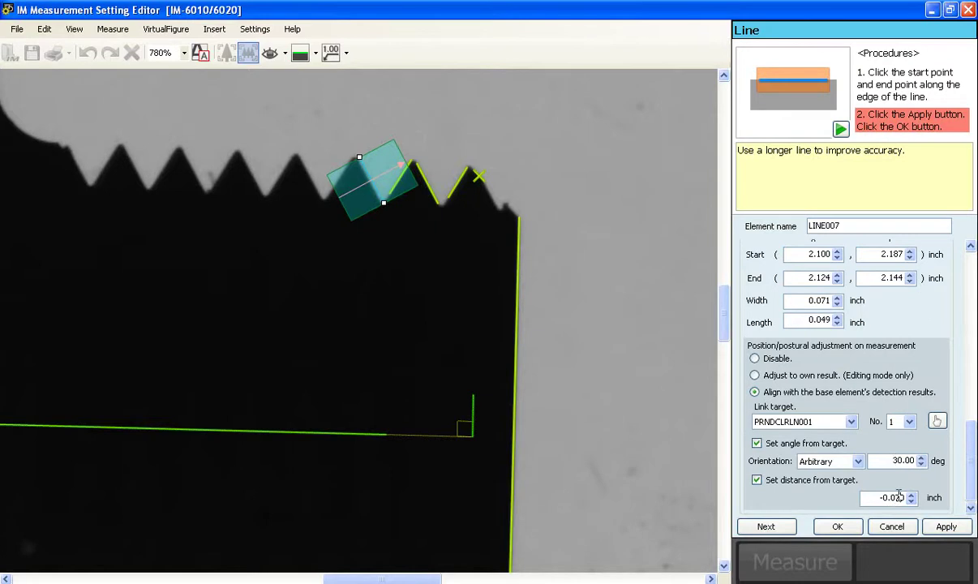
pyautogui.press('BackSpace')
pyautogui.write('100')
pyautogui.click(955, 531)
# Step: Add a fifth flank line region about 0.038 inch long, linked at -30 degrees and -0.130 inch from the perpendicular line, and finish line creation
pyautogui.click(765, 526)
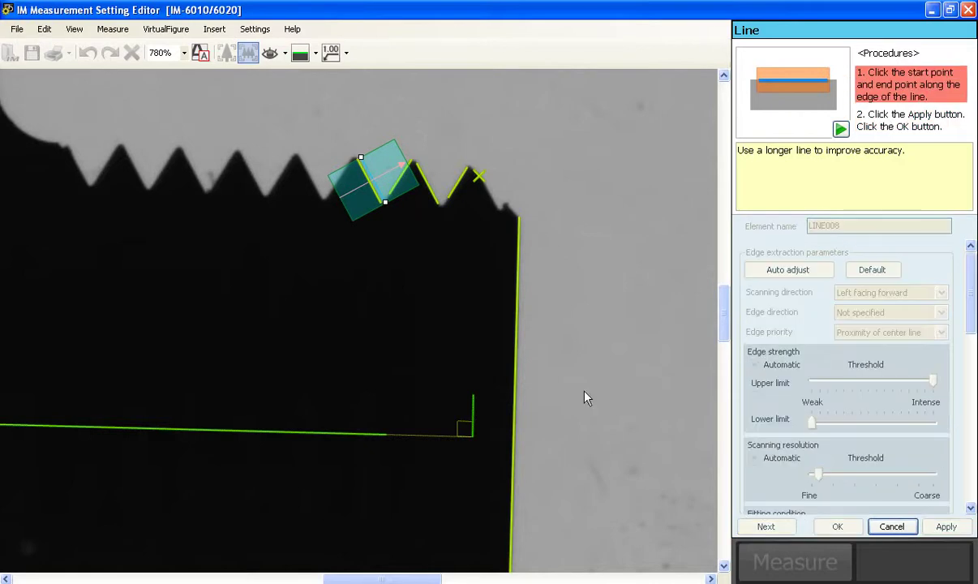
pyautogui.click(325, 186)
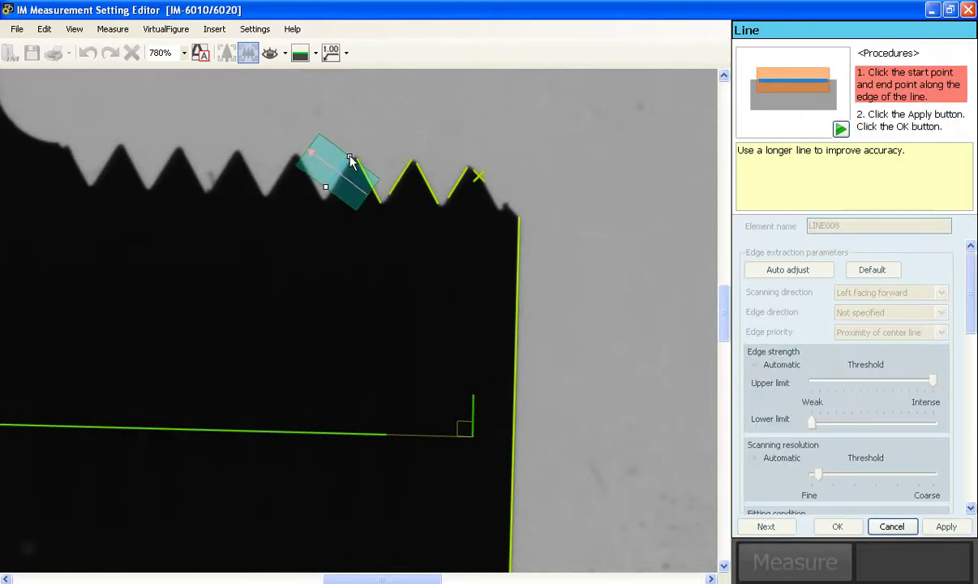
pyautogui.click(348, 154)
pyautogui.scroll(-5, 963, 316)
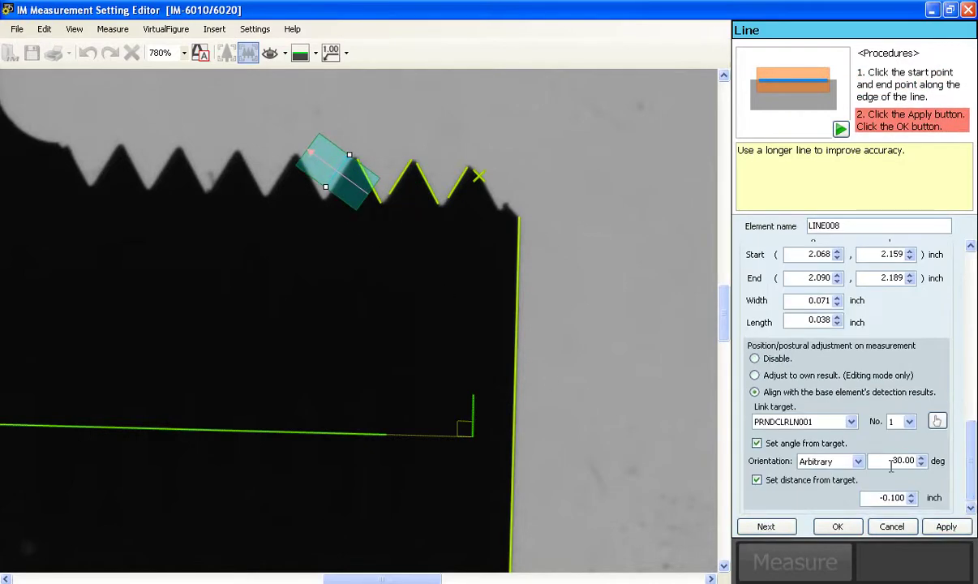
pyautogui.write('-')
pyautogui.click(945, 526)
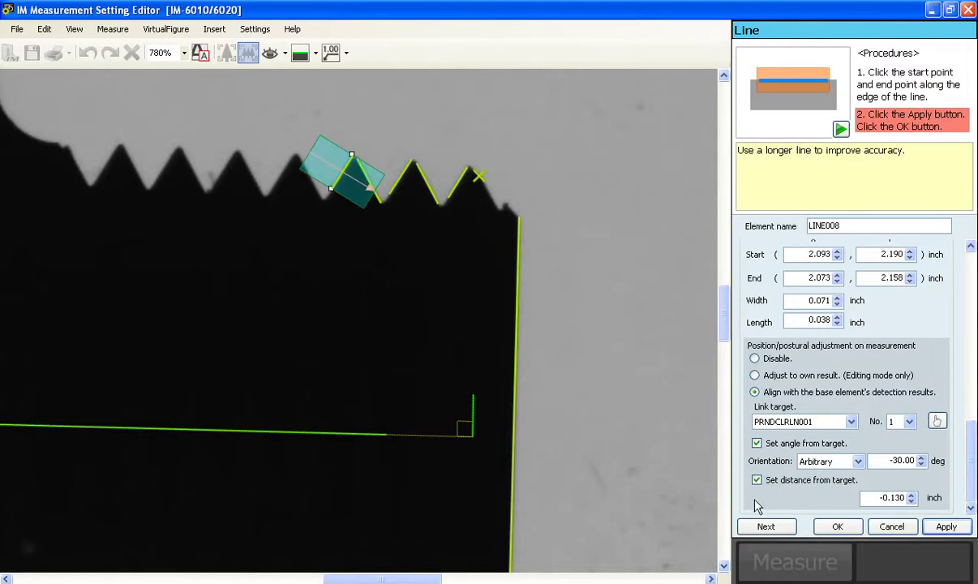
pyautogui.click(835, 526)
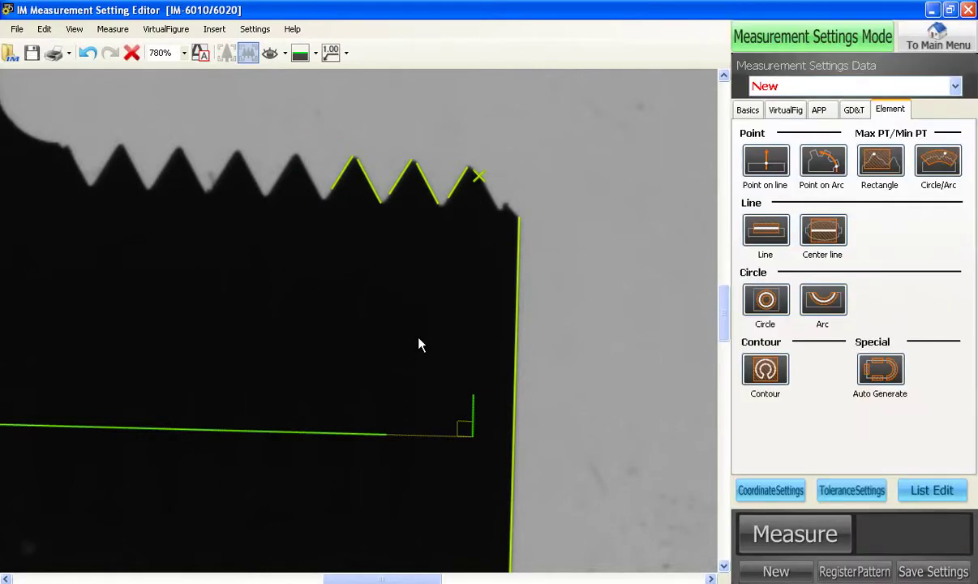
# Step: Create an intersection point of the two innermost flank lines at the crest farthest from the end face
pyautogui.click(422, 196)
pyautogui.click(784, 111)
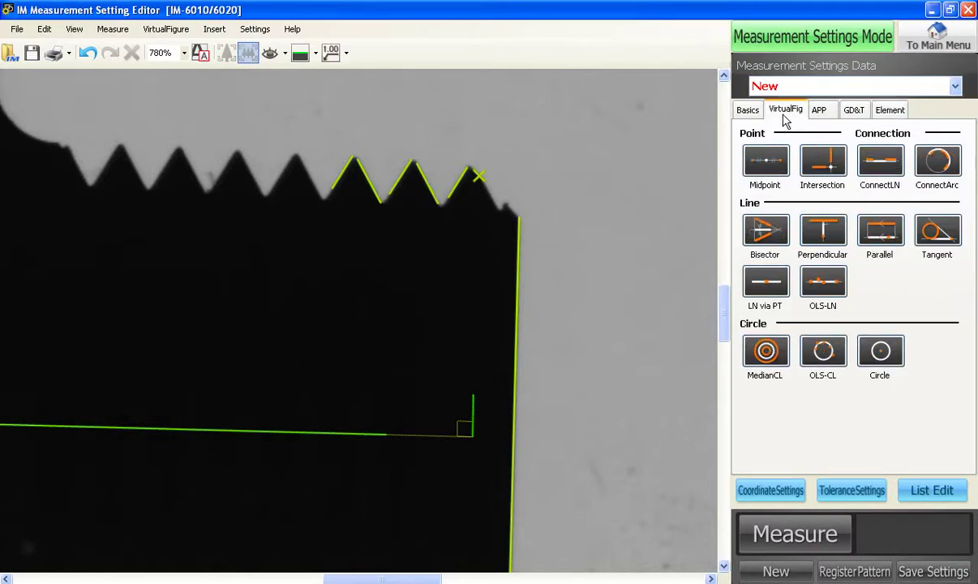
pyautogui.click(825, 161)
pyautogui.click(369, 187)
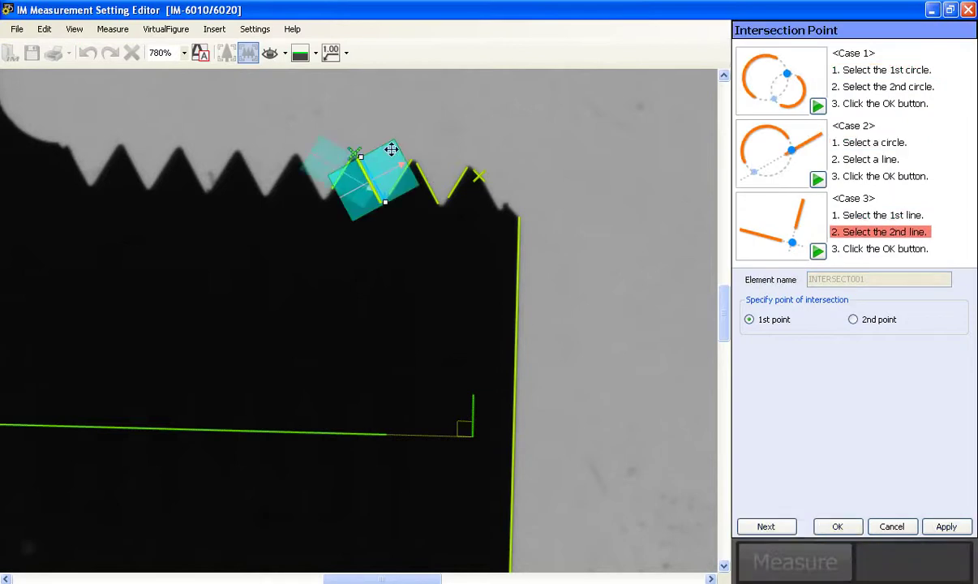
pyautogui.click(367, 182)
pyautogui.rightClick(404, 132)
# Step: Create intersection points of the neighbouring flank lines at the next root, crest and root toward the end face
pyautogui.click(366, 176)
pyautogui.click(399, 190)
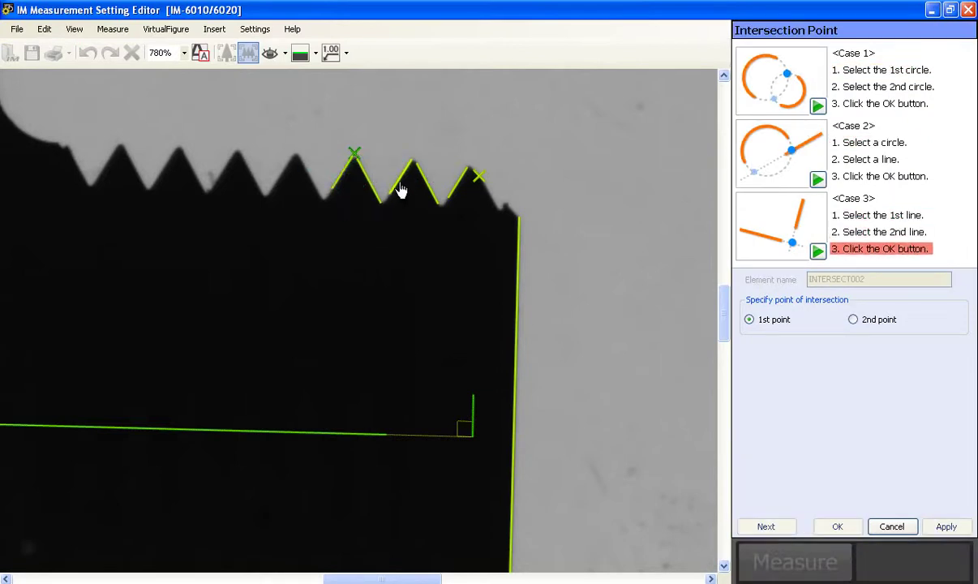
pyautogui.press('Return')
pyautogui.click(423, 193)
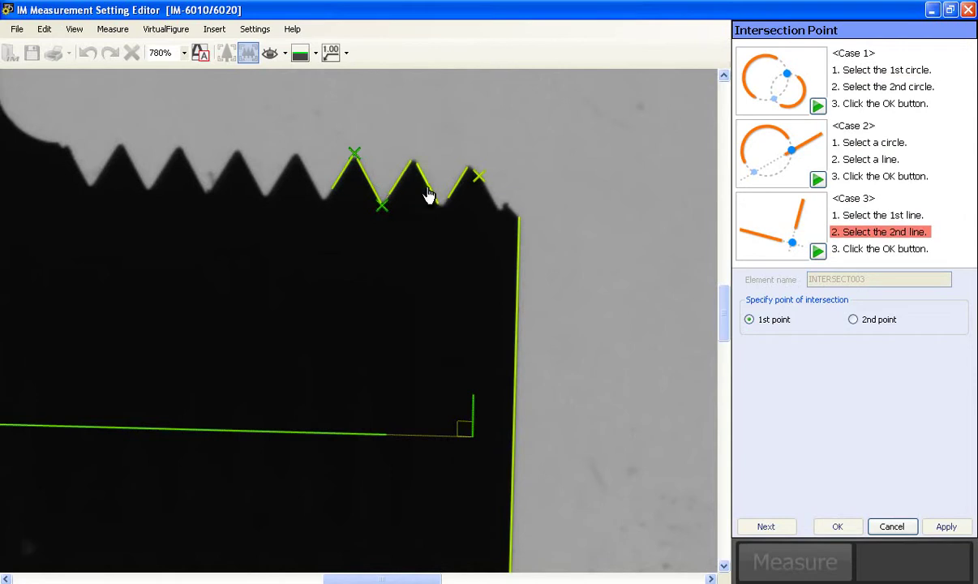
pyautogui.click(429, 195)
pyautogui.press('Return')
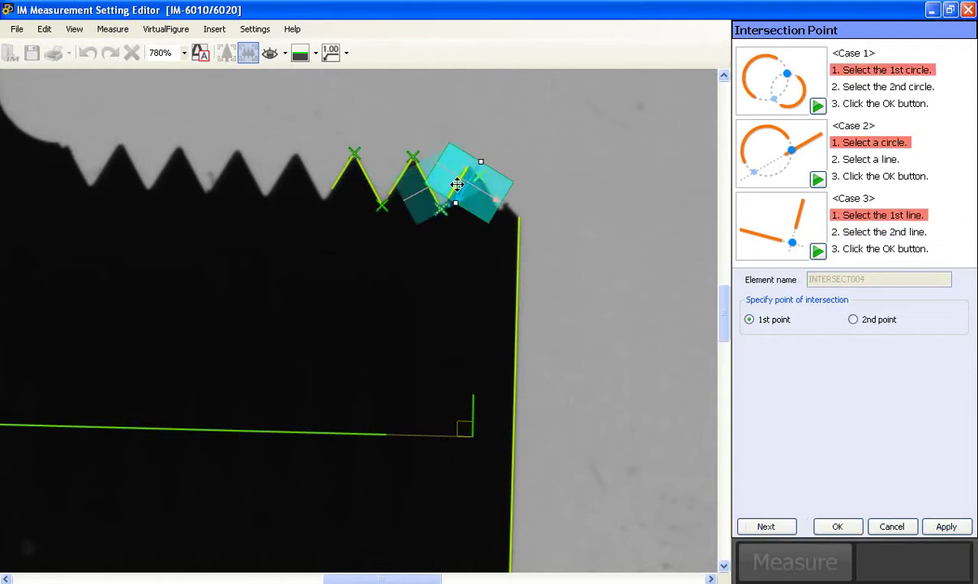
pyautogui.click(457, 184)
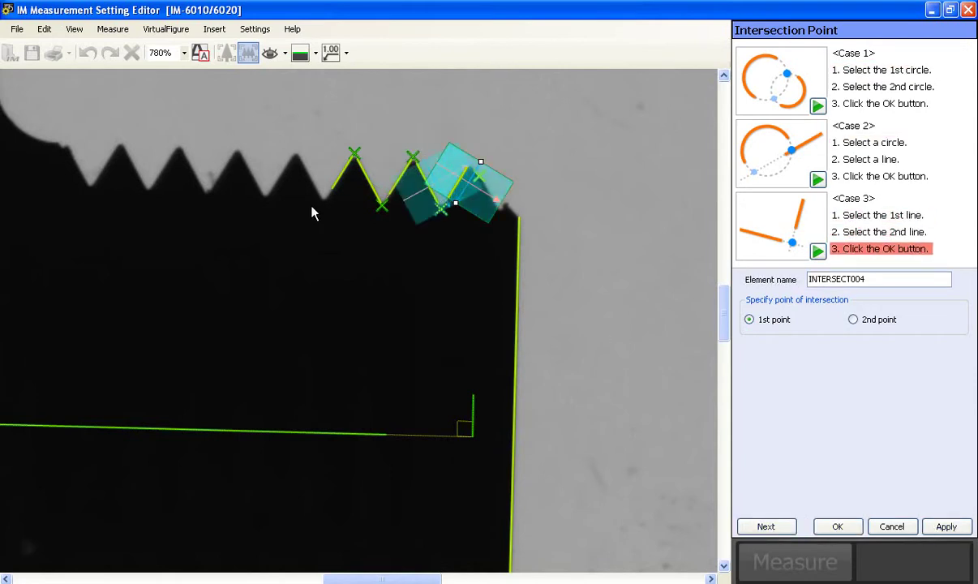
pyautogui.click(835, 526)
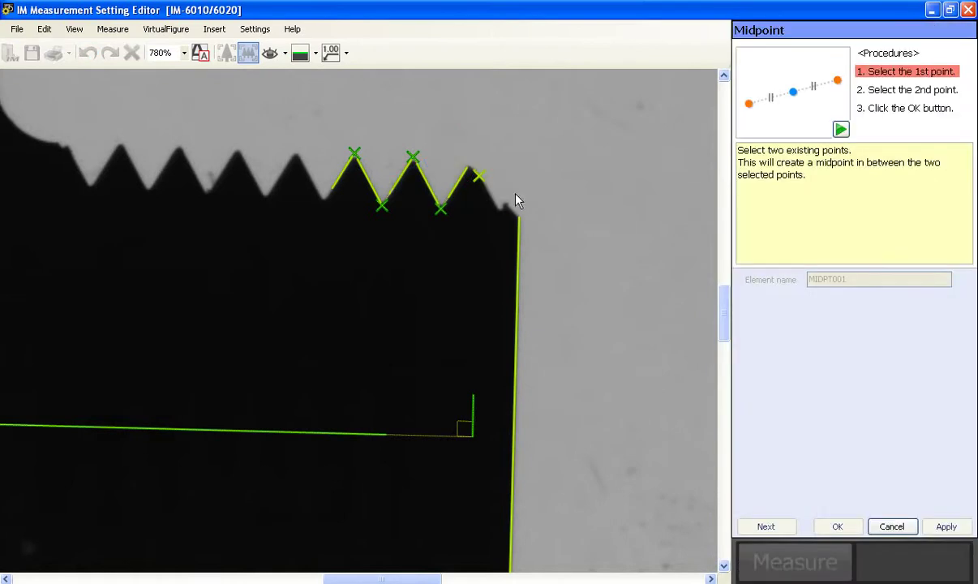
# Step: Create a midpoint on each of the three flanks between the neighbouring crest and root intersection points
pyautogui.click(355, 154)
pyautogui.click(381, 206)
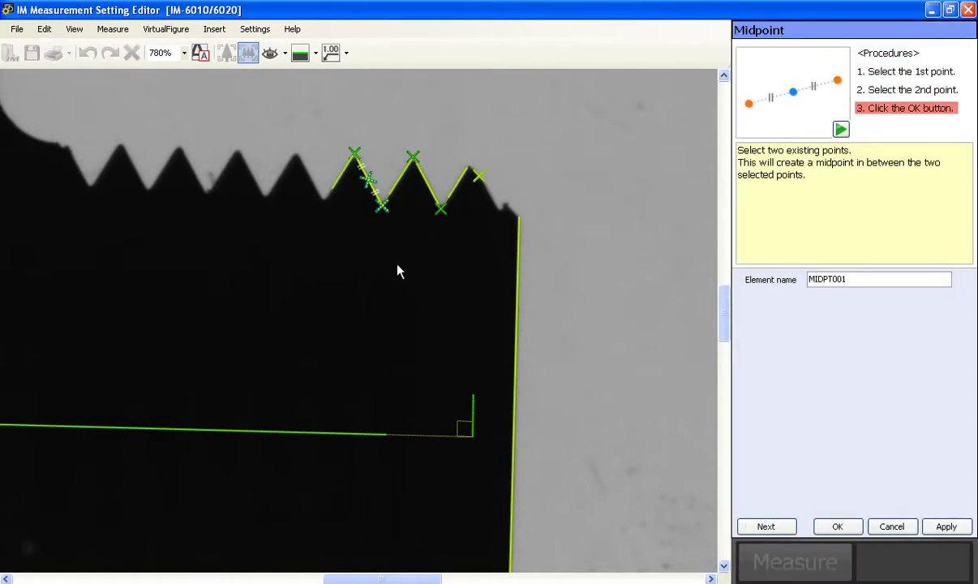
pyautogui.rightClick(404, 272)
pyautogui.click(381, 212)
pyautogui.click(414, 157)
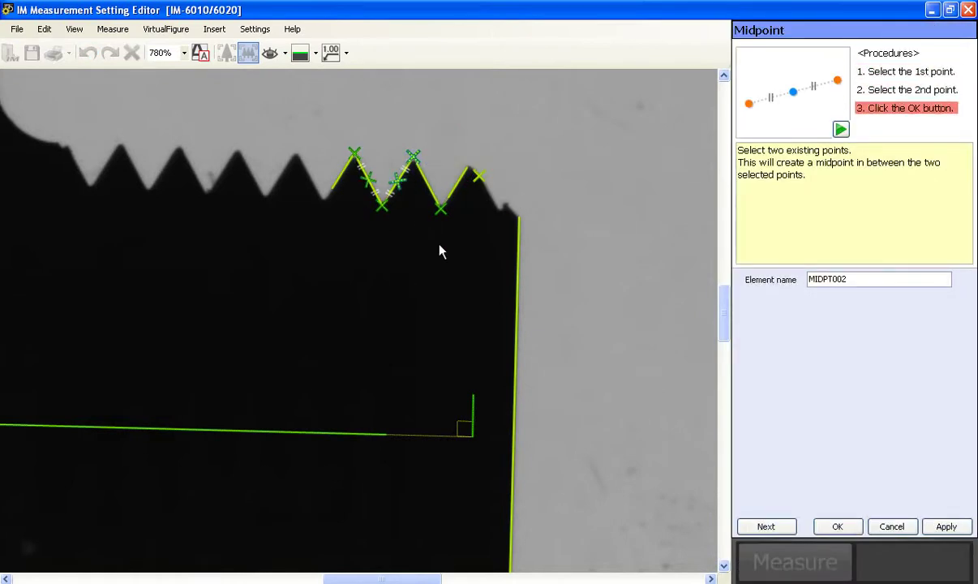
pyautogui.press('Return')
pyautogui.click(442, 210)
pyautogui.click(415, 158)
pyautogui.click(835, 525)
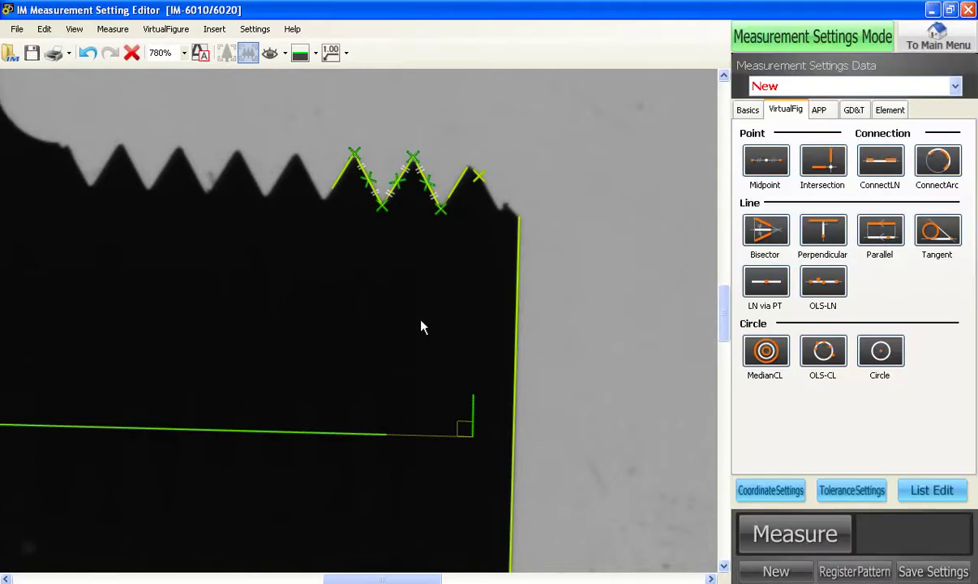
# Step: Create an OLS line of default length through the three flank midpoints
pyautogui.click(819, 285)
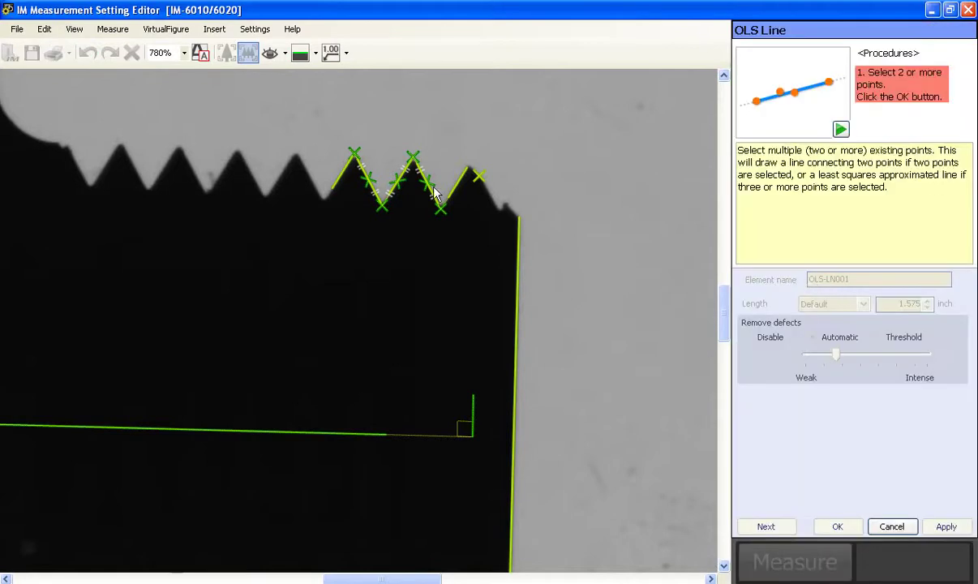
pyautogui.click(369, 179)
pyautogui.click(397, 181)
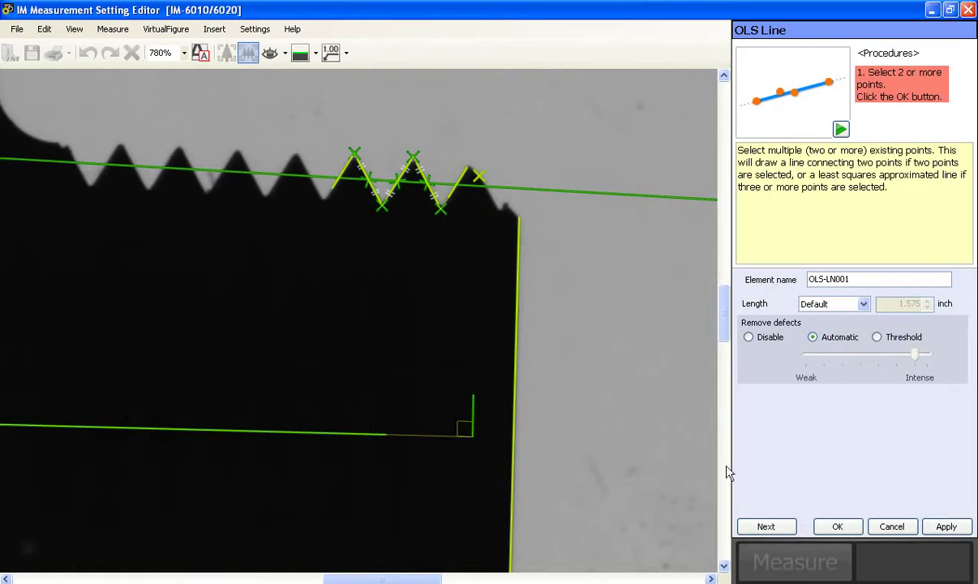
pyautogui.click(837, 526)
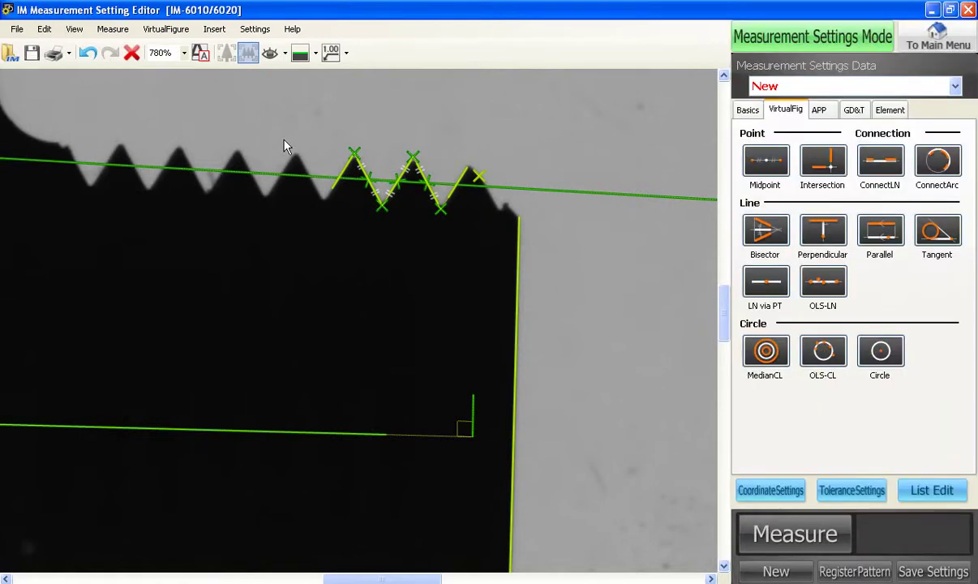
# Step: Copy the upper thread's flank lines, intersection points, midpoints and OLS line, and paste a duplicate set
pyautogui.moveTo(269, 104); pyautogui.dragTo(473, 255)
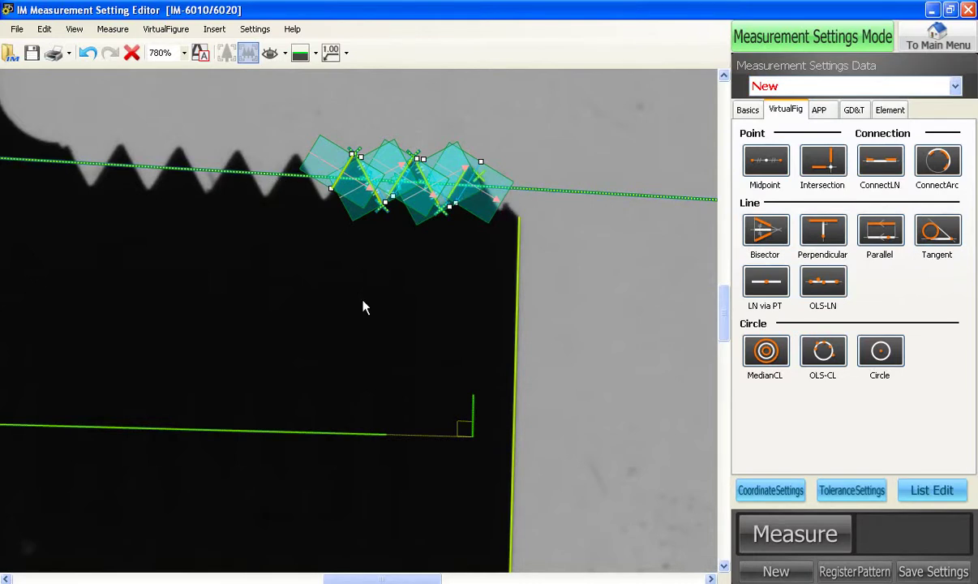
pyautogui.click(44, 28)
pyautogui.click(84, 95)
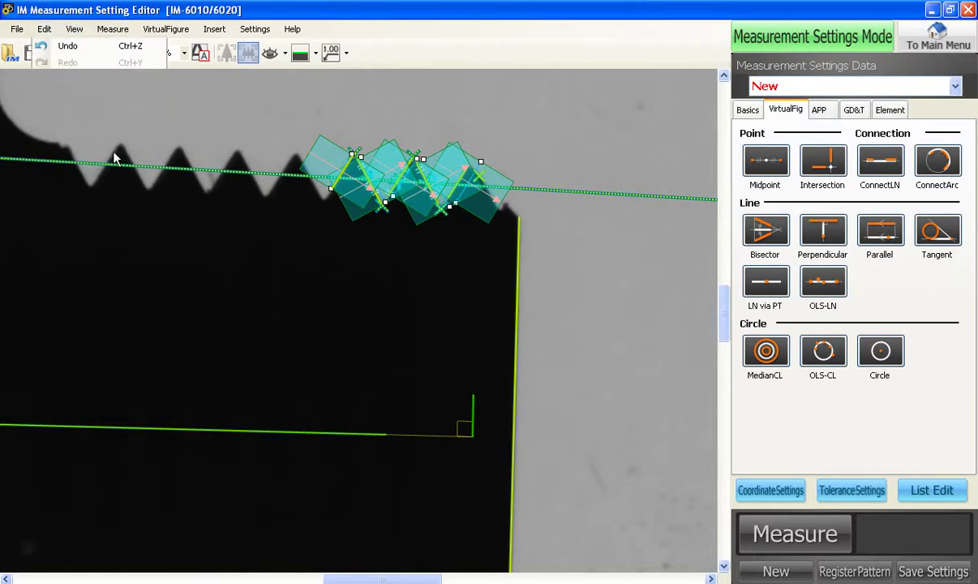
pyautogui.click(134, 190)
pyautogui.click(43, 31)
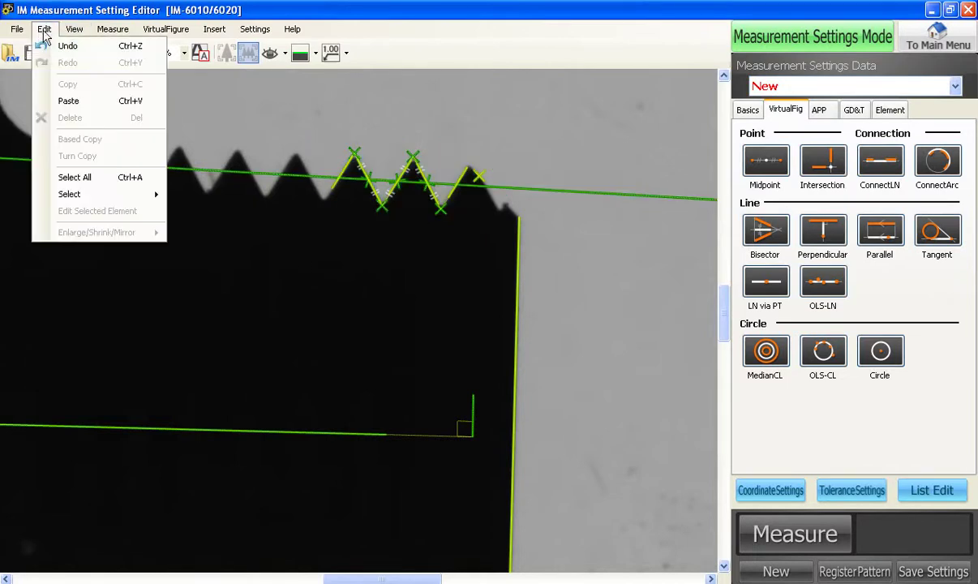
pyautogui.click(89, 104)
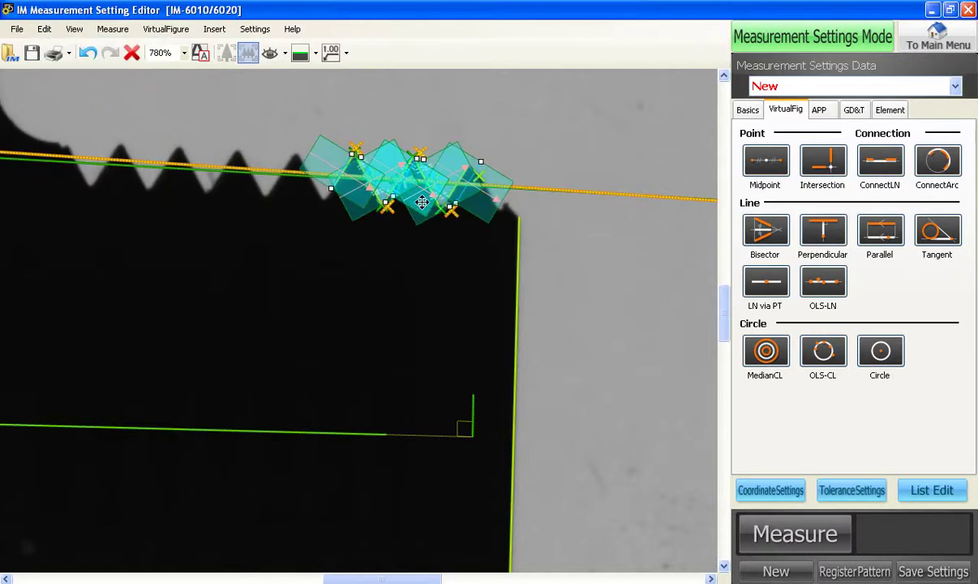
# Step: Move the pasted elements onto the lower thread with each region over its matching flank, and run edge detection on them
pyautogui.moveTo(398, 190); pyautogui.dragTo(402, 577)
pyautogui.moveTo(452, 405); pyautogui.dragTo(465, 157)
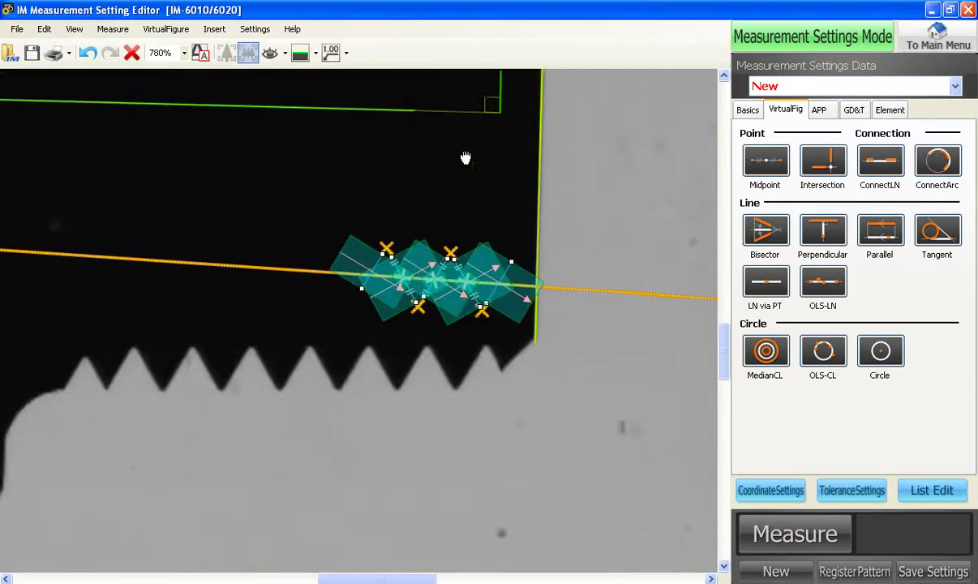
pyautogui.scroll(1, 464, 225)
pyautogui.moveTo(448, 298); pyautogui.dragTo(422, 407)
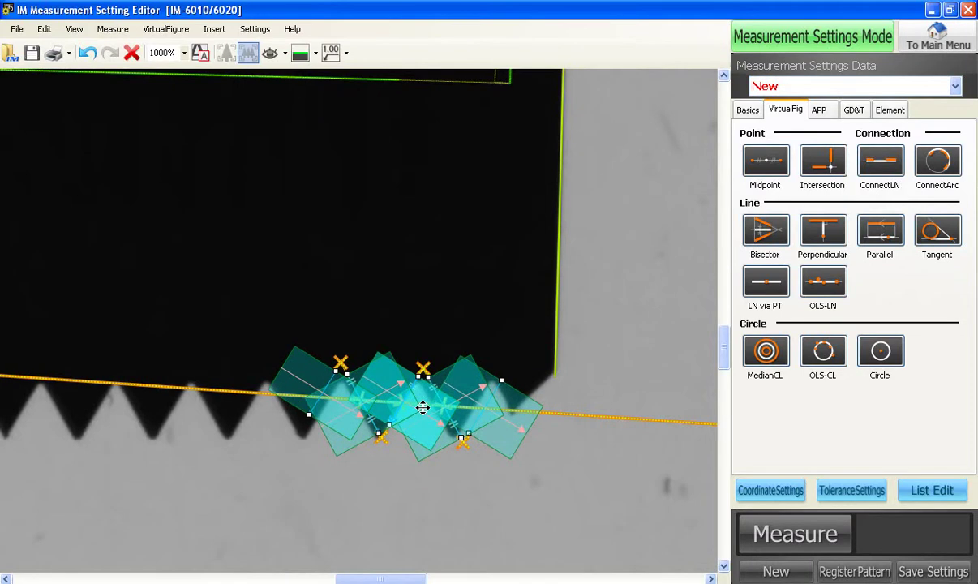
pyautogui.scroll(-1, 478, 306)
pyautogui.moveTo(478, 306); pyautogui.dragTo(449, 212)
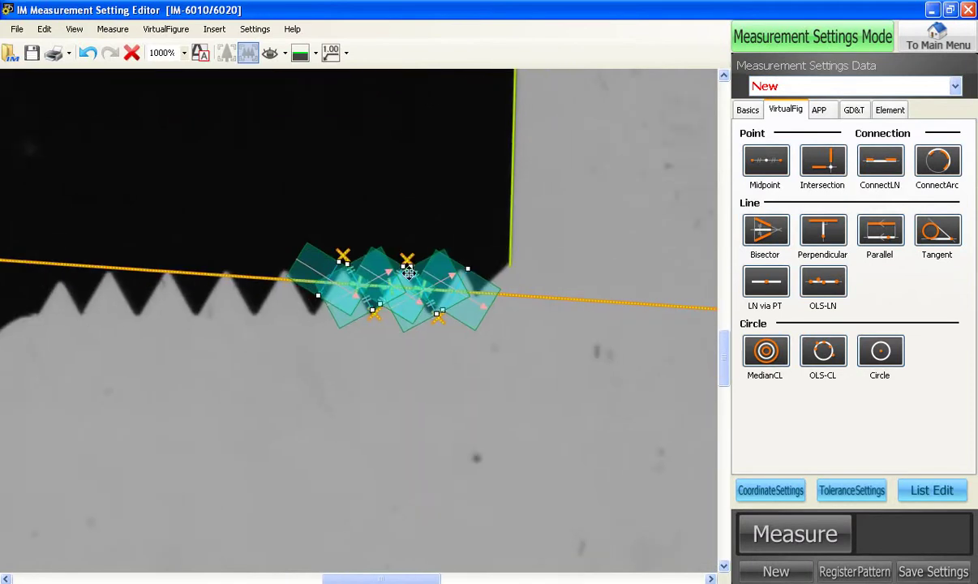
pyautogui.moveTo(407, 273); pyautogui.dragTo(317, 278)
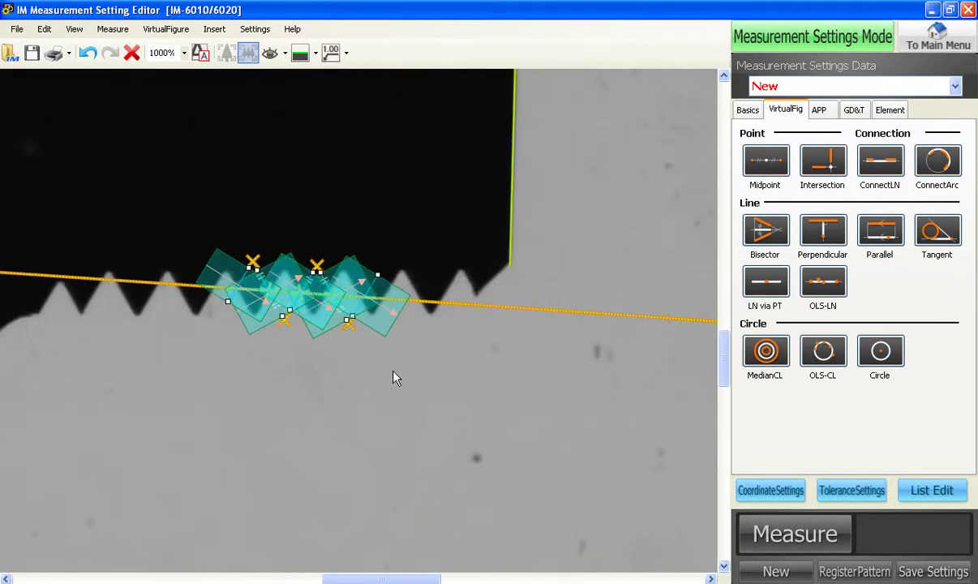
pyautogui.click(801, 534)
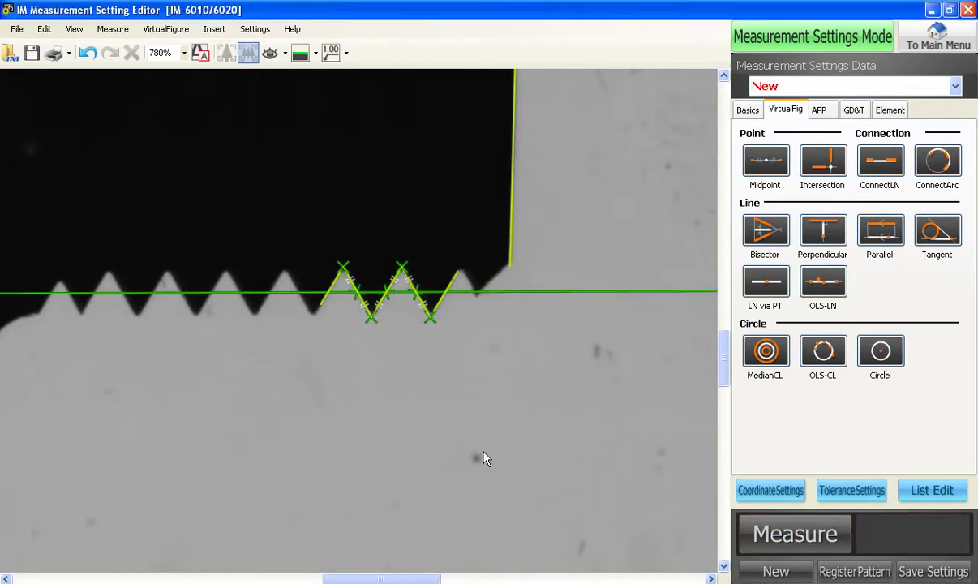
# Step: Review the link target, angle and distance settings of the lower thread's flank line nearest the end face
pyautogui.doubleClick(454, 285)
pyautogui.scroll(-10, 973, 387)
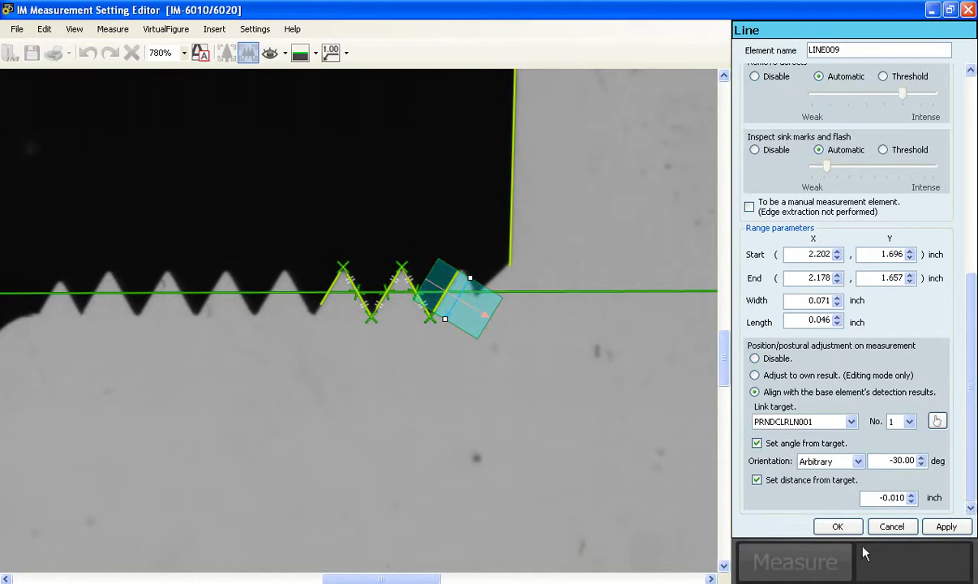
pyautogui.click(843, 527)
# Step: Measure the angle between the upper and lower OLS pitch lines, placing the result beyond the end face
pyautogui.scroll(-2, 430, 191)
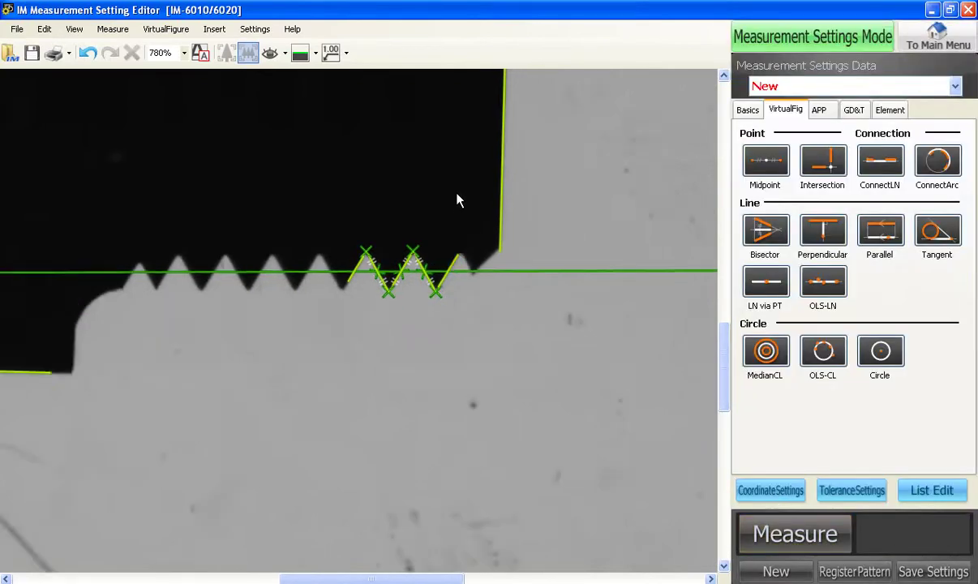
pyautogui.scroll(-2, 437, 199)
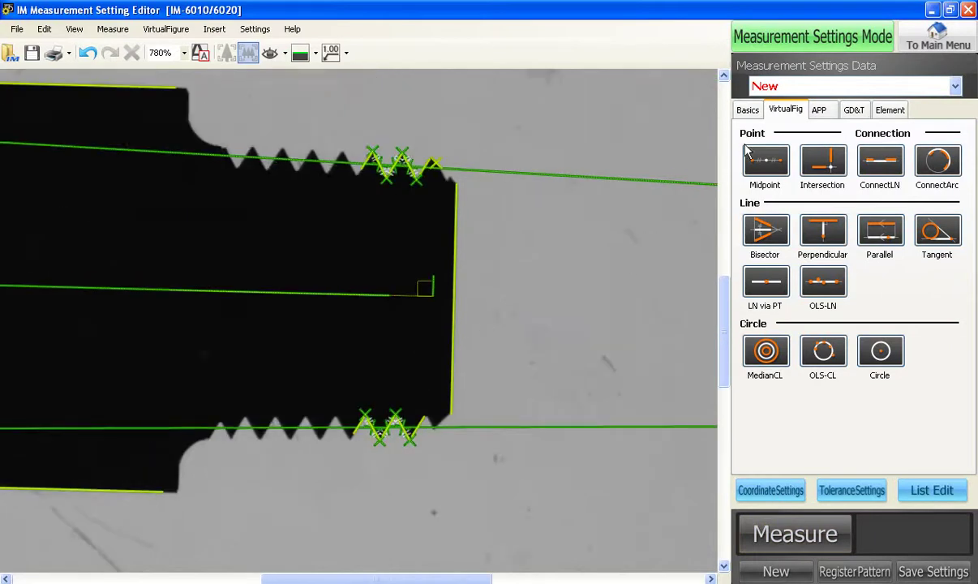
pyautogui.click(745, 108)
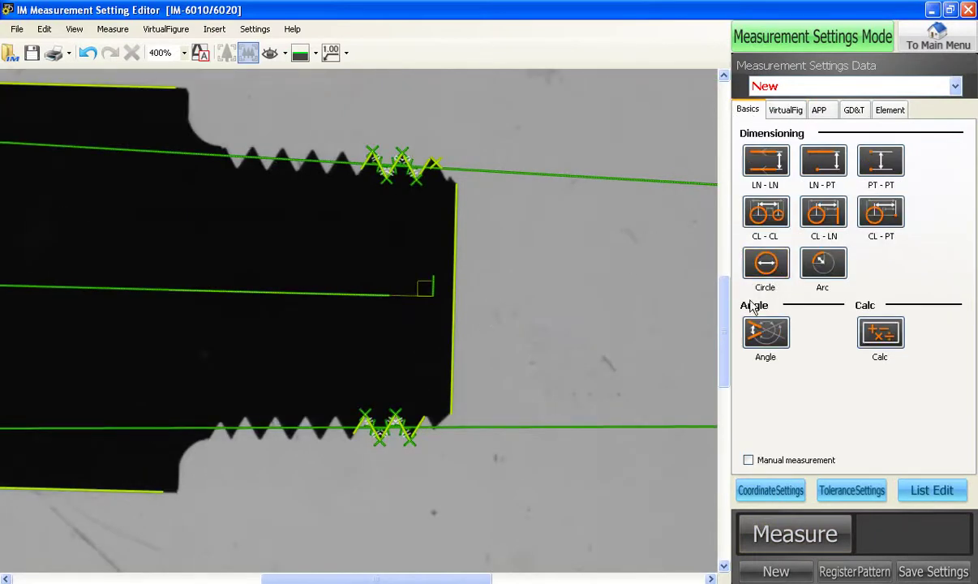
pyautogui.click(590, 183)
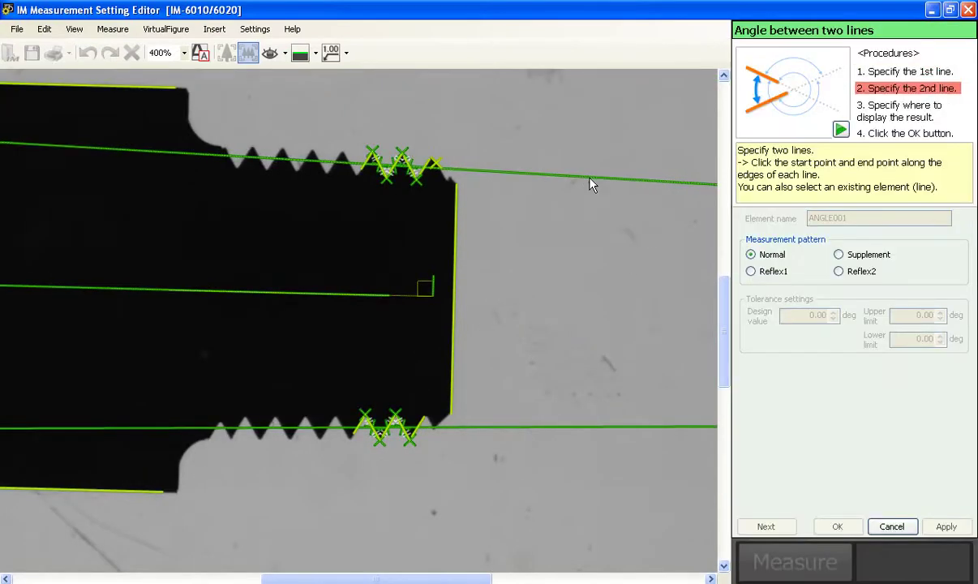
pyautogui.click(551, 433)
pyautogui.click(562, 306)
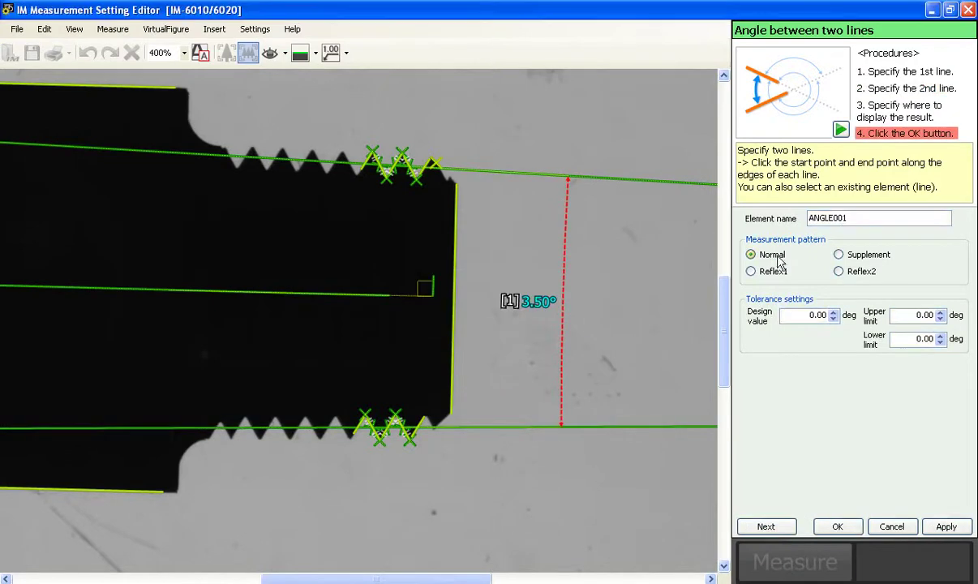
# Step: Set the angle's design value to 3 deg with an upper limit of 0.5 and a lower limit of -0.5
pyautogui.doubleClick(815, 314)
pyautogui.write('3.50')
pyautogui.moveTo(912, 314); pyautogui.dragTo(964, 312)
pyautogui.write('.5')
pyautogui.press('Tab')
pyautogui.write('-.5')
pyautogui.click(836, 526)
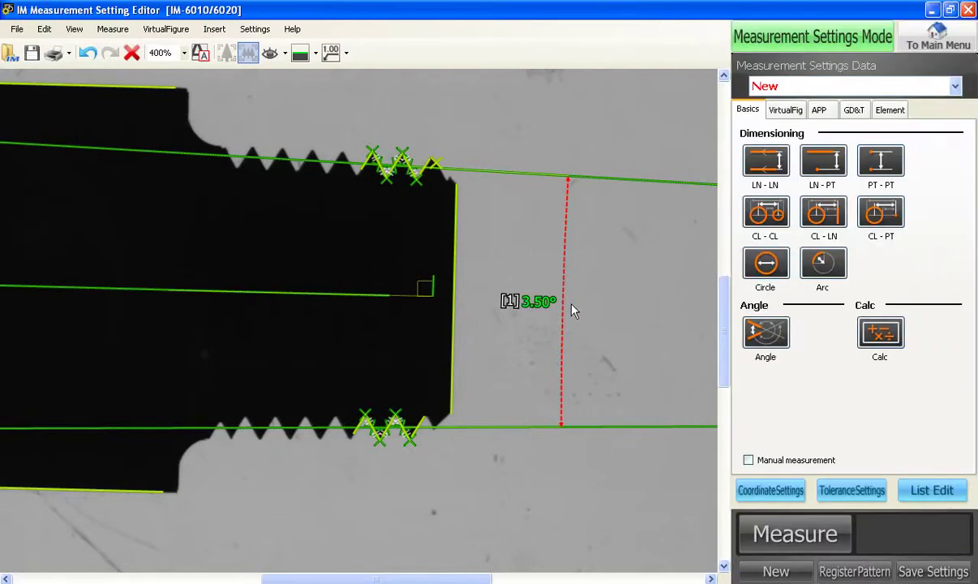
# Step: Place a line parallel to the end face line, about 0.204 inch inside the shaft
pyautogui.scroll(1, 524, 258)
pyautogui.moveTo(482, 244); pyautogui.dragTo(492, 217)
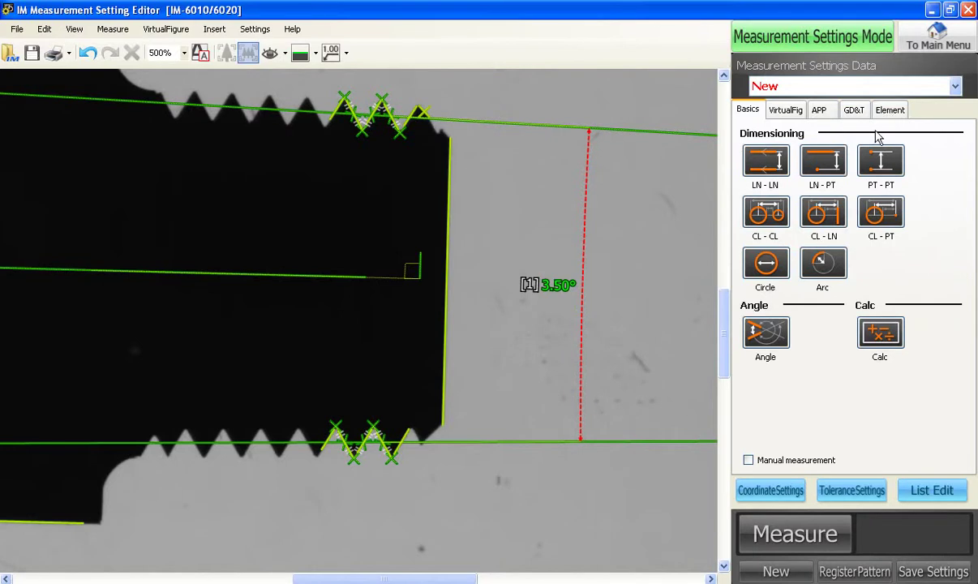
pyautogui.click(801, 113)
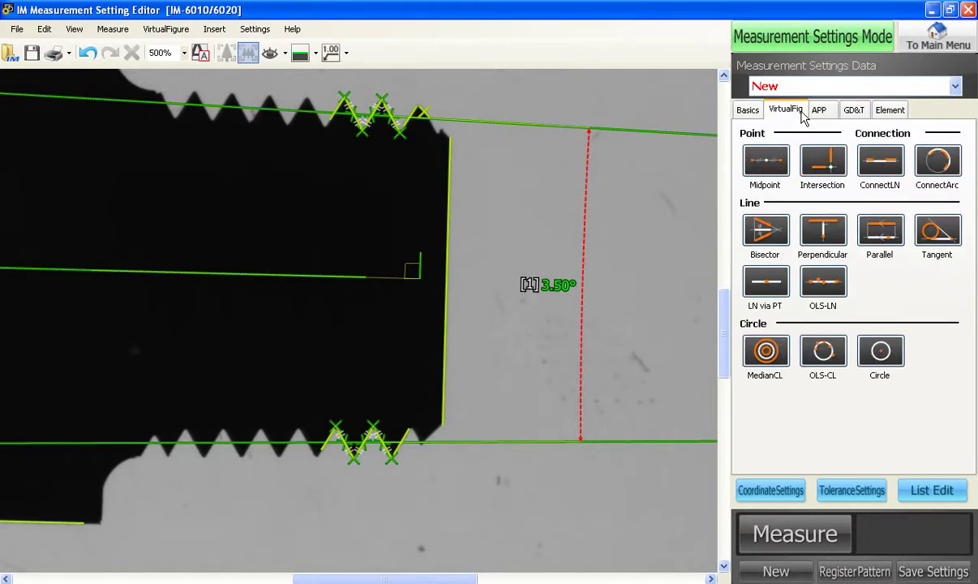
pyautogui.click(882, 231)
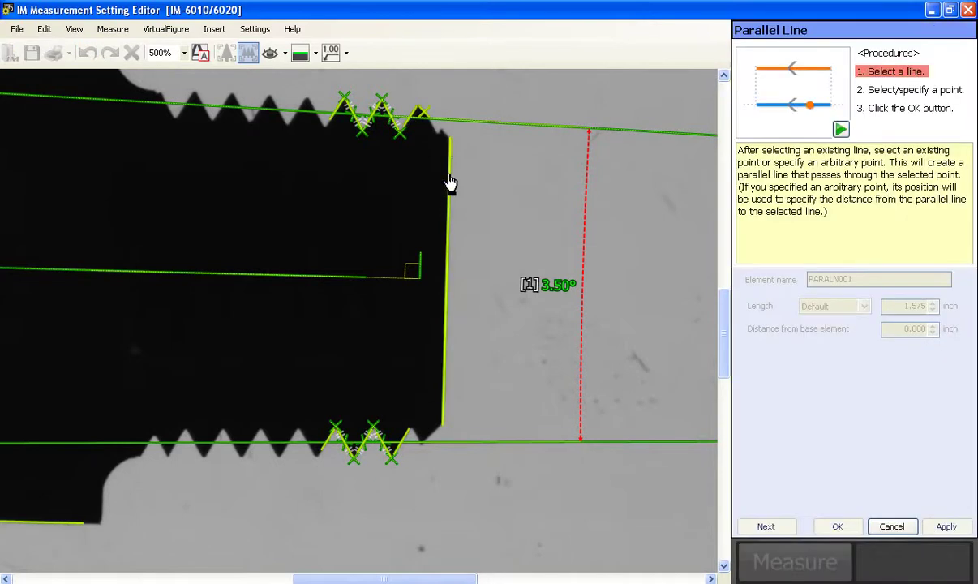
pyautogui.click(448, 350)
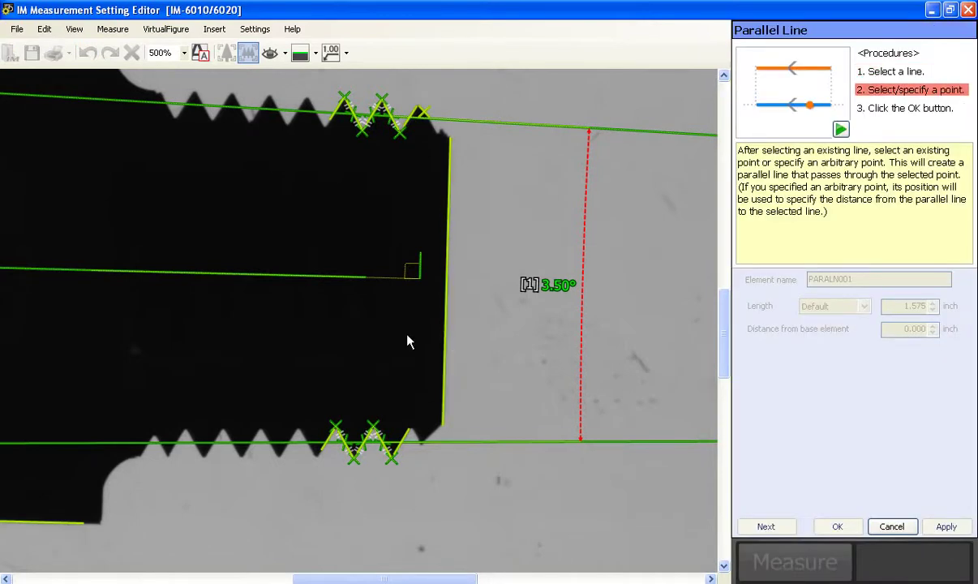
pyautogui.click(308, 319)
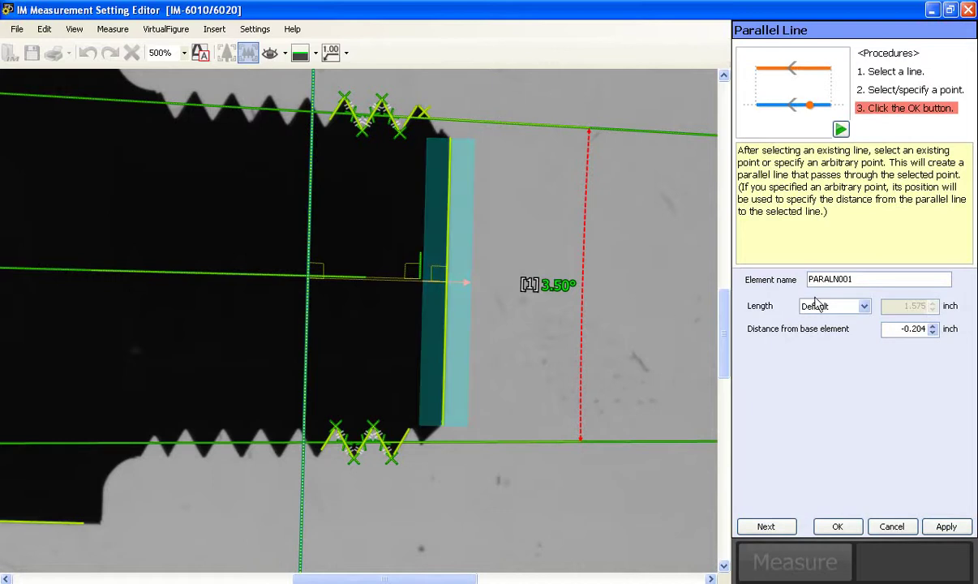
# Step: Set the parallel line's distance from the end face to -0.227 inch and its length to an input value of 0.5 inch
pyautogui.moveTo(903, 328); pyautogui.dragTo(963, 346)
pyautogui.write('-.2278')
pyautogui.click(834, 305)
pyautogui.click(817, 337)
pyautogui.press('Tab')
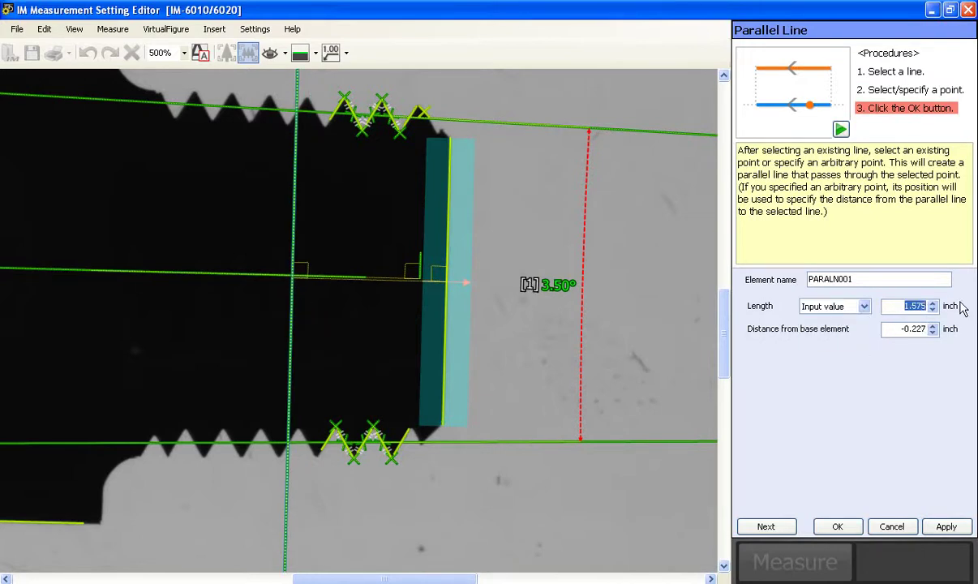
pyautogui.write('.5')
pyautogui.click(942, 526)
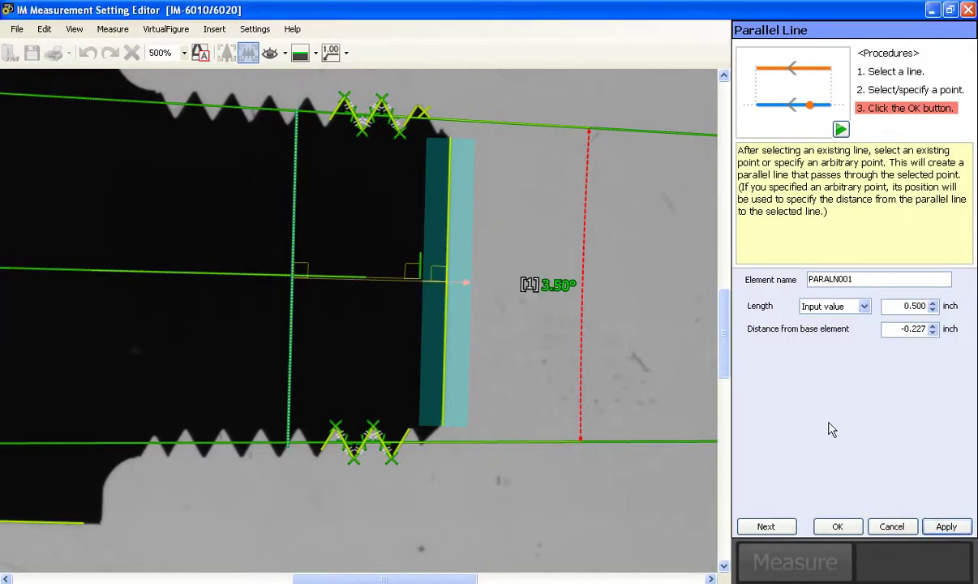
# Step: Create a second parallel line from the end face line, 0.5 inch long, at a distance of -0.4018 inch
pyautogui.click(774, 529)
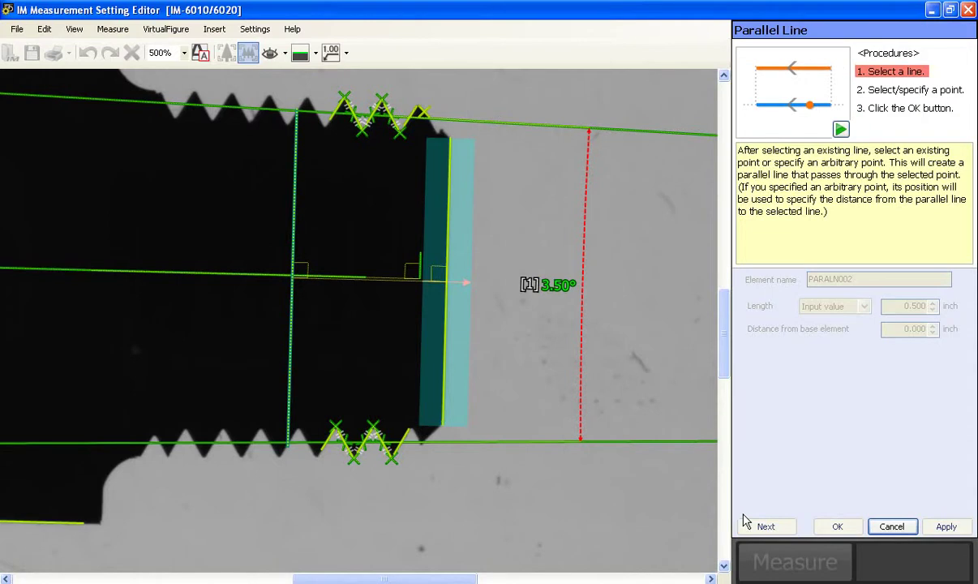
pyautogui.click(447, 241)
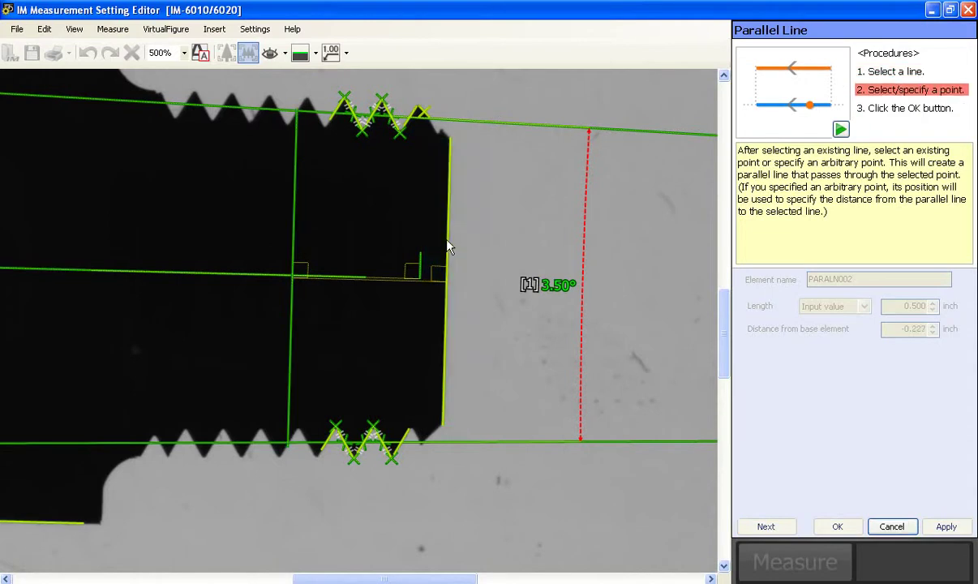
pyautogui.click(168, 227)
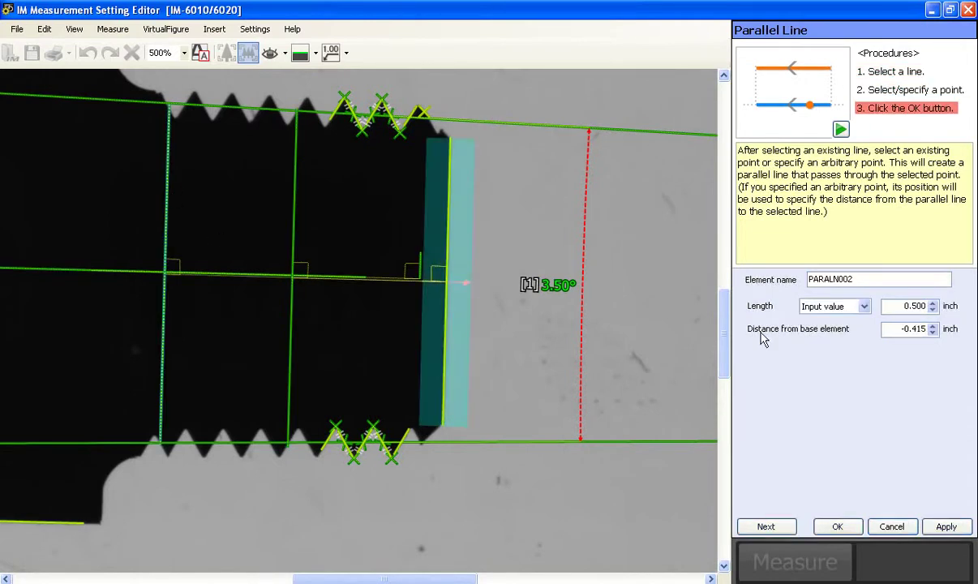
pyautogui.moveTo(911, 326); pyautogui.dragTo(940, 328)
pyautogui.write('4018')
pyautogui.click(835, 525)
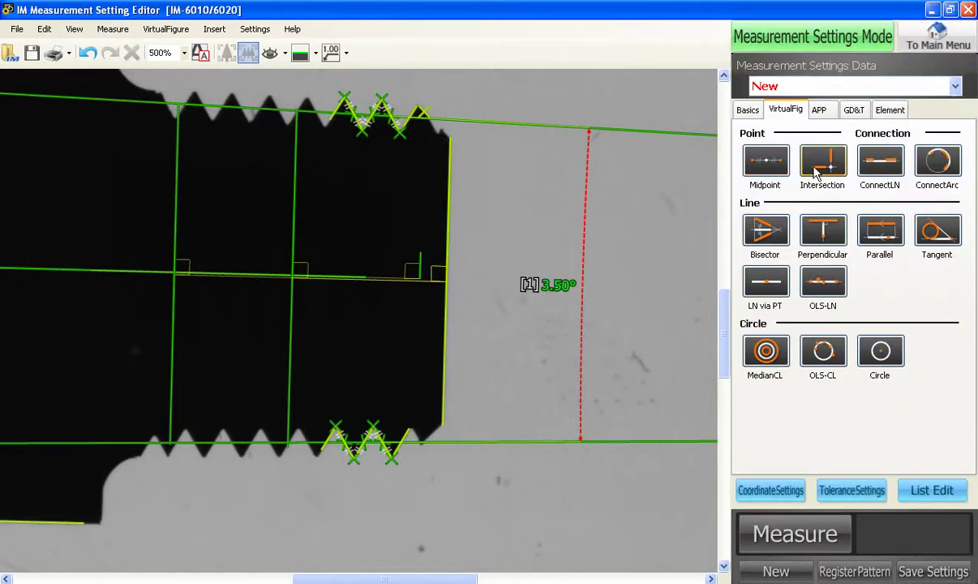
# Step: Create intersection points of the end face line with the upper and lower pitch lines
pyautogui.click(820, 162)
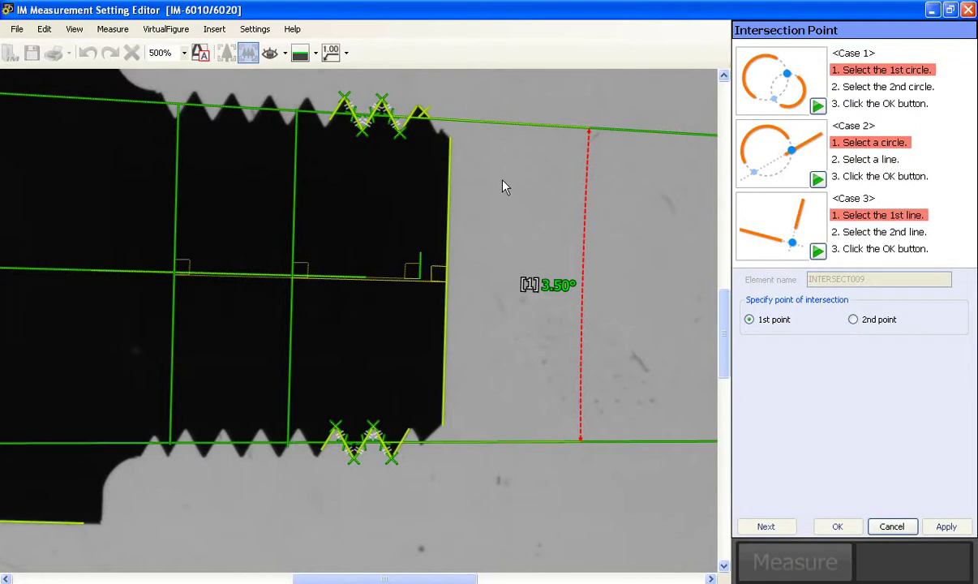
pyautogui.click(450, 178)
pyautogui.click(460, 125)
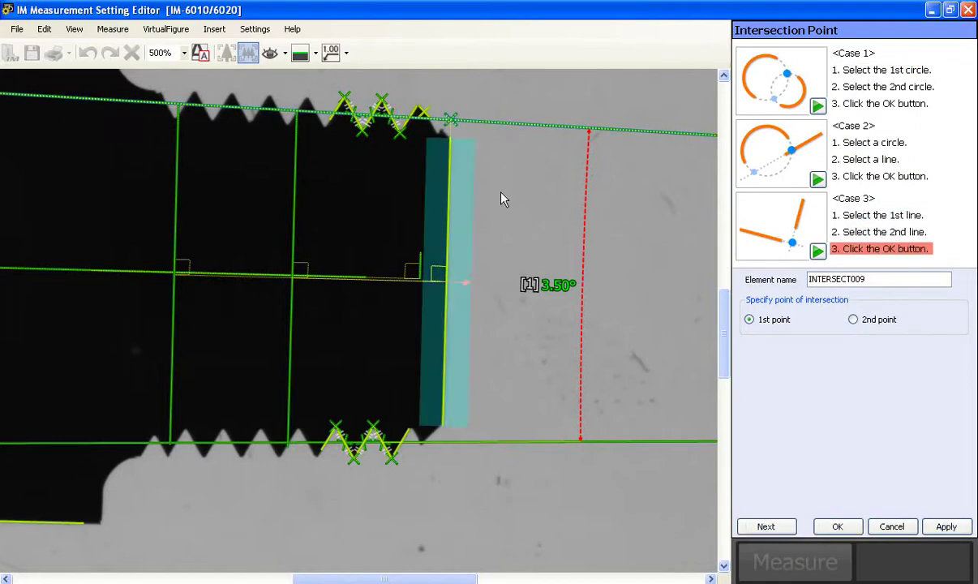
pyautogui.click(451, 205)
pyautogui.click(468, 444)
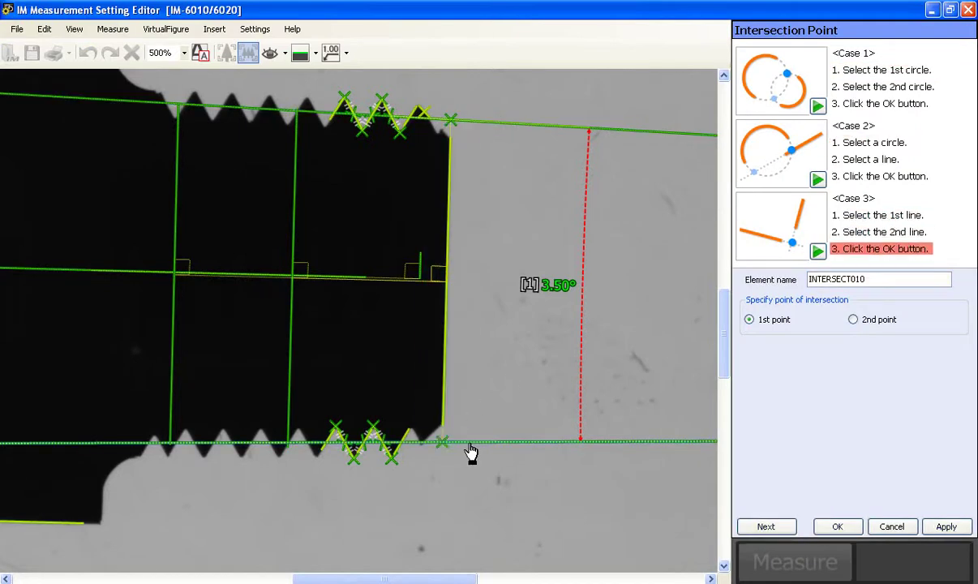
pyautogui.rightClick(430, 336)
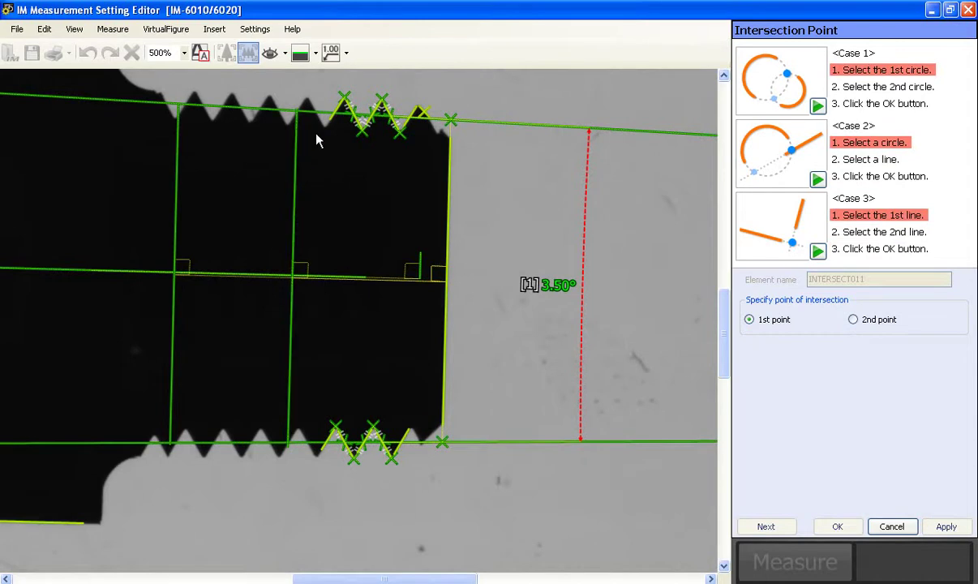
# Step: Create intersection points of the parallel line nearer the end face with the upper and lower pitch lines
pyautogui.click(320, 113)
pyautogui.rightClick(358, 195)
pyautogui.click(293, 195)
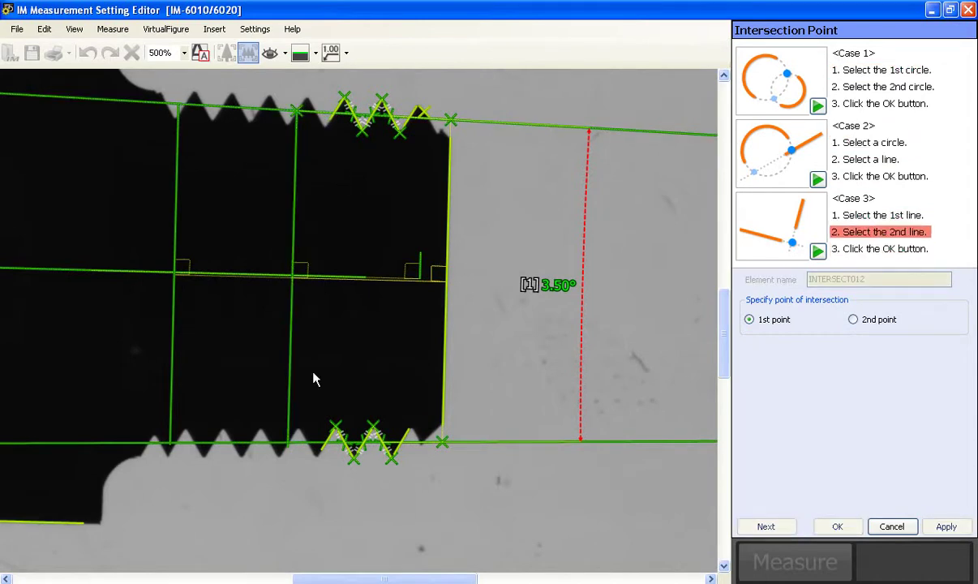
pyautogui.click(300, 444)
pyautogui.rightClick(348, 358)
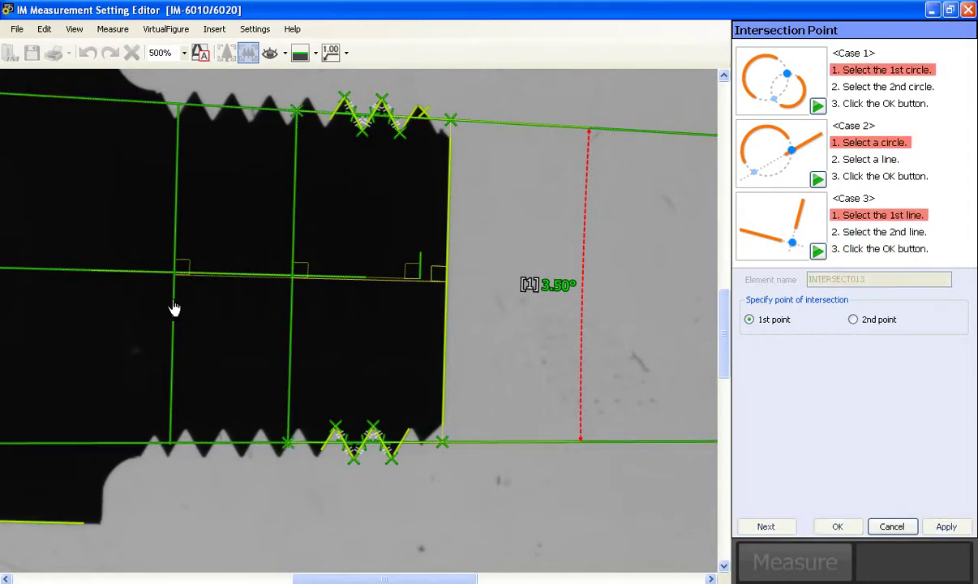
# Step: Create intersection points of the parallel line farther from the end face with both pitch lines, and return to the basic dimensioning tools
pyautogui.click(174, 306)
pyautogui.click(240, 111)
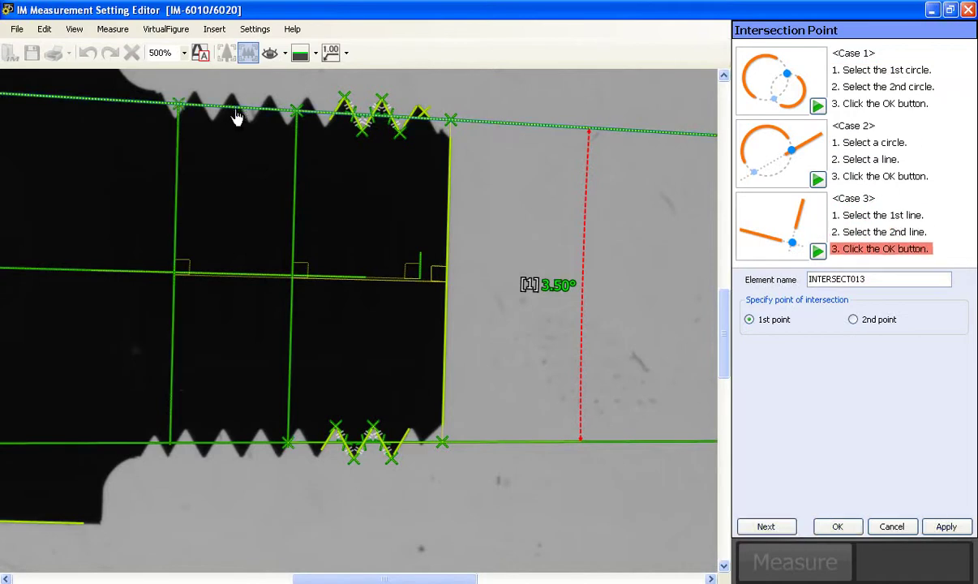
pyautogui.rightClick(177, 383)
pyautogui.click(174, 387)
pyautogui.click(196, 446)
pyautogui.click(837, 526)
pyautogui.click(751, 112)
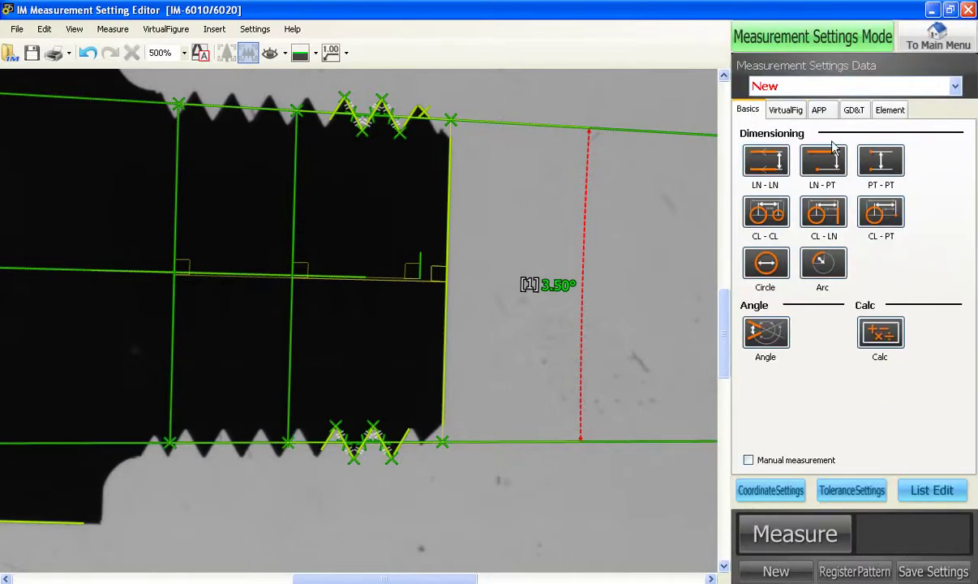
# Step: Dimension the point-to-point distance between the end face line's intersections with the upper and lower pitch lines, placing the result just outside the end face
pyautogui.click(876, 159)
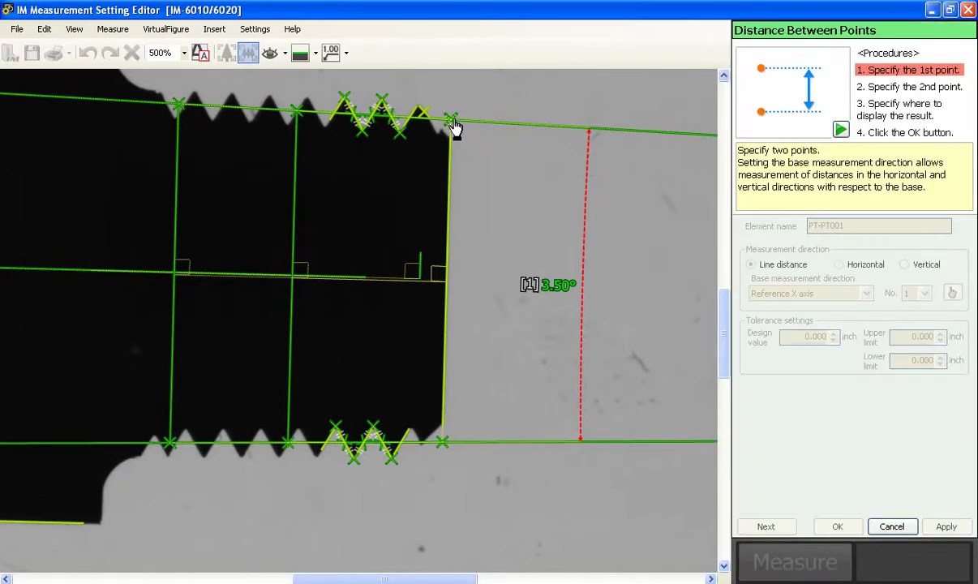
pyautogui.click(452, 121)
pyautogui.click(441, 445)
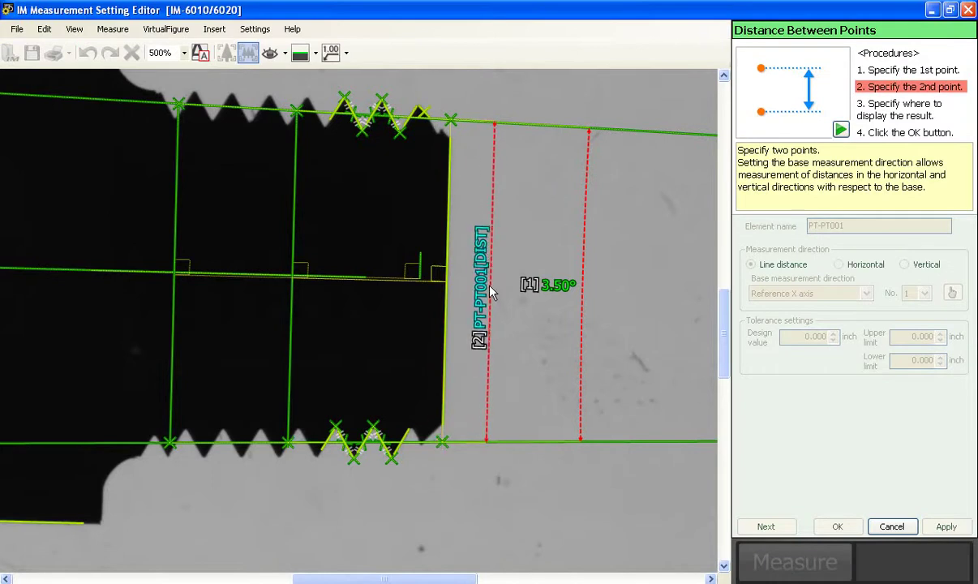
pyautogui.click(496, 287)
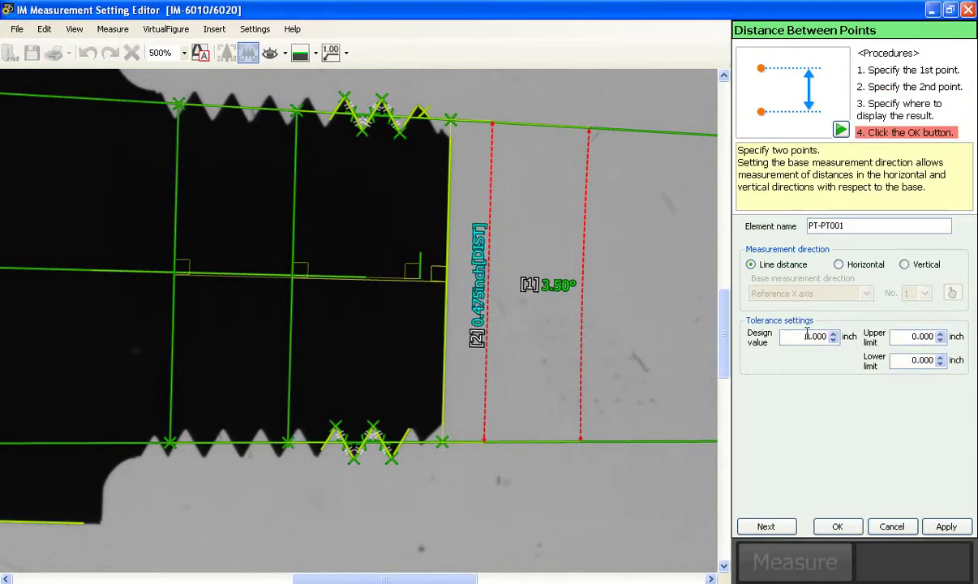
# Step: Name the end-face distance E0 and set its design value to 0.477 inch with limits of 0.004 and -0.004 inch
pyautogui.moveTo(848, 226); pyautogui.dragTo(791, 232)
pyautogui.write('E0')
pyautogui.click(814, 336)
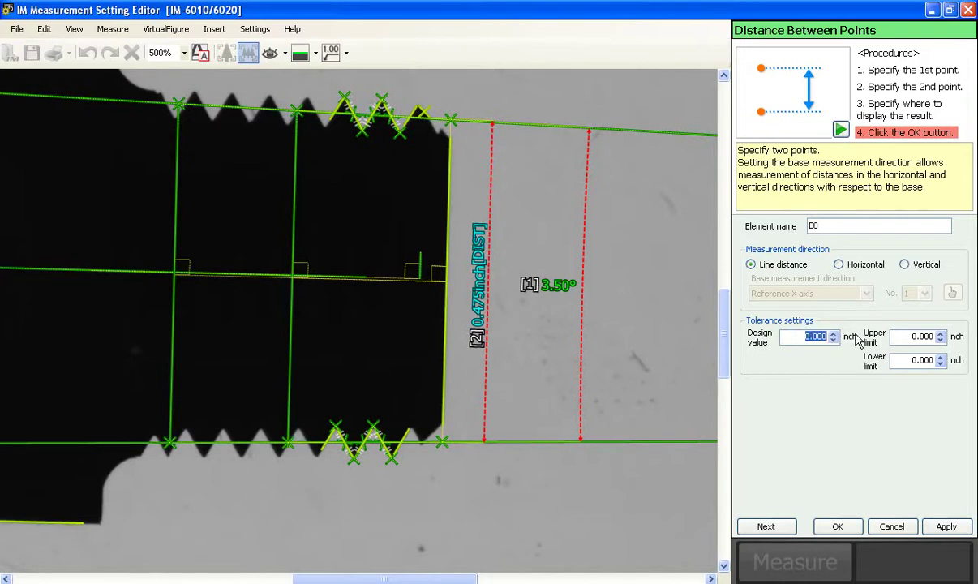
pyautogui.write('.4775')
pyautogui.click(937, 336)
pyautogui.write('.004')
pyautogui.press('Tab')
pyautogui.write('-.004')
pyautogui.click(836, 526)
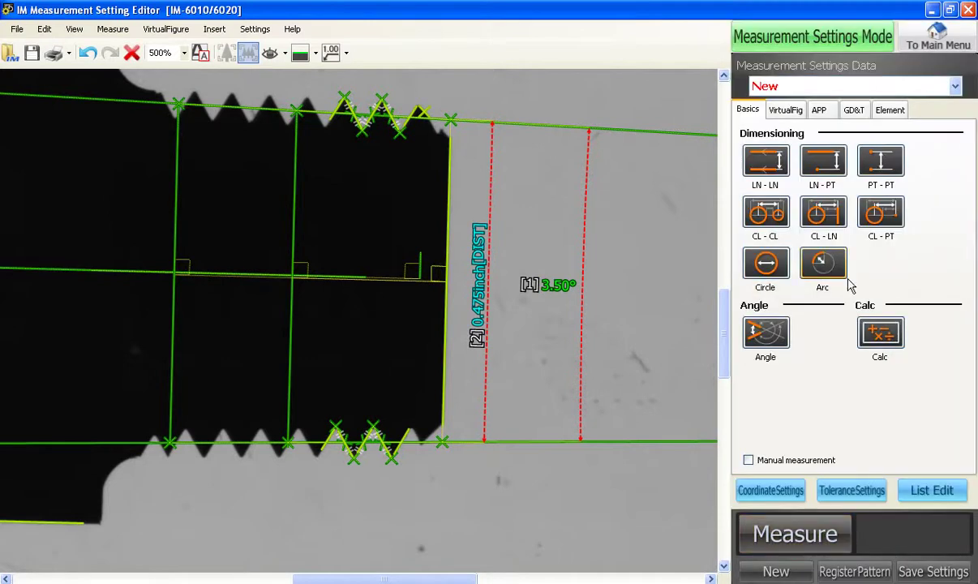
# Step: Dimension the point-to-point distance between the pitch-line intersections on the parallel line nearer the end face, placing the result beside that line
pyautogui.click(875, 170)
pyautogui.click(301, 120)
pyautogui.click(288, 444)
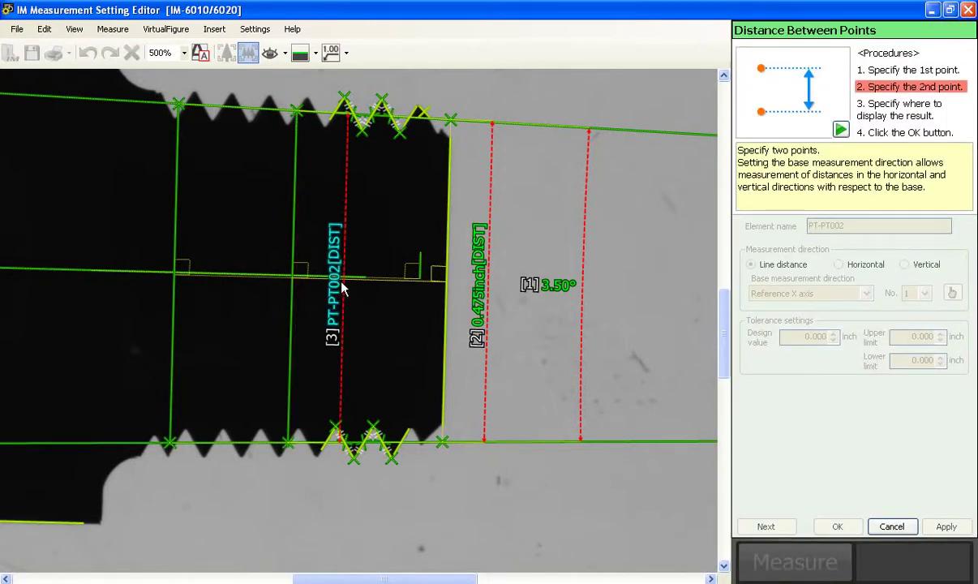
pyautogui.click(342, 288)
# Step: Name the distance at the nearer parallel line E1, with a 0.491 inch design value and limits of 0.004 and -0.004 inch
pyautogui.moveTo(841, 225); pyautogui.dragTo(710, 230)
pyautogui.write('E1')
pyautogui.moveTo(782, 336); pyautogui.dragTo(865, 334)
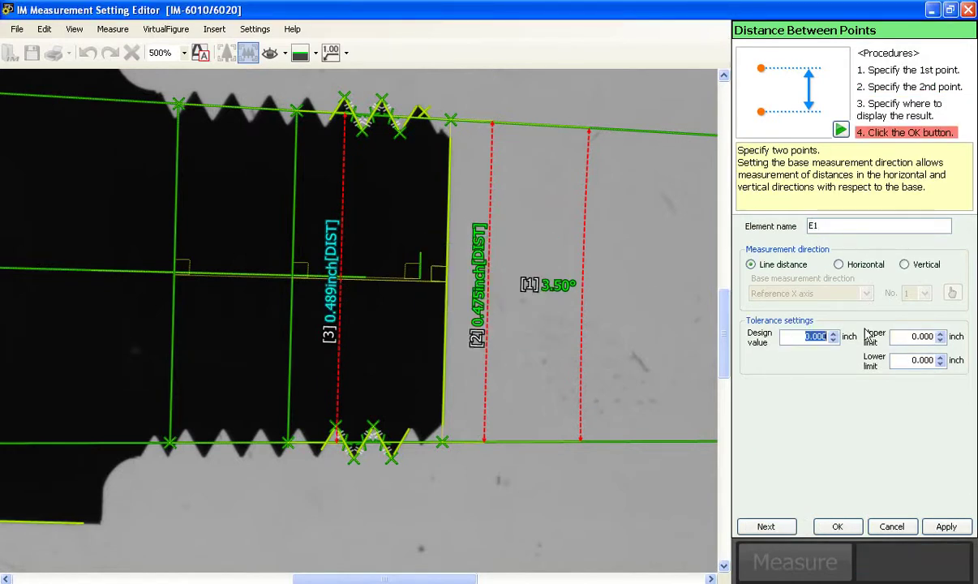
pyautogui.press('BackSpace')
pyautogui.write('.491')
pyautogui.press('Tab')
pyautogui.write('.004')
pyautogui.press('Tab')
pyautogui.write('-')
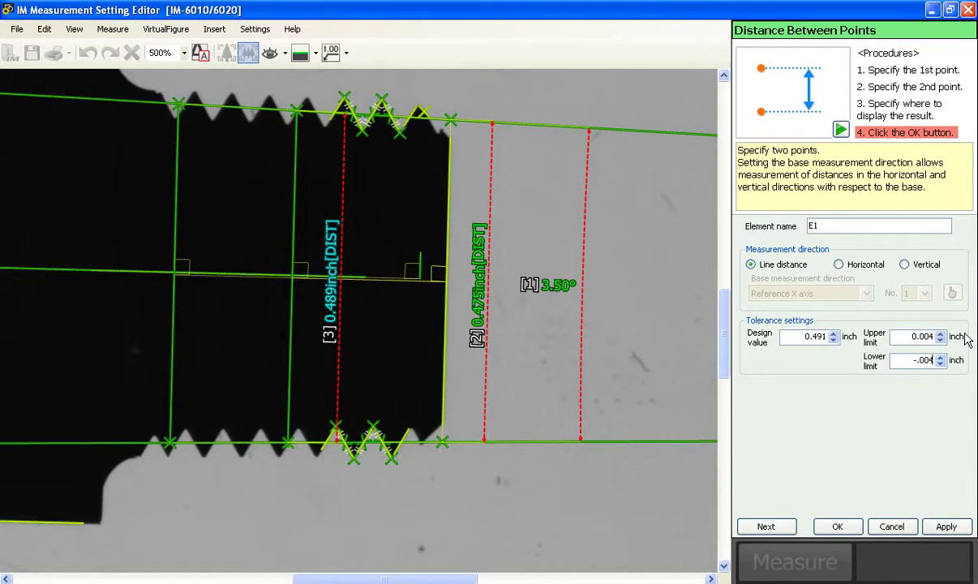
pyautogui.click(764, 526)
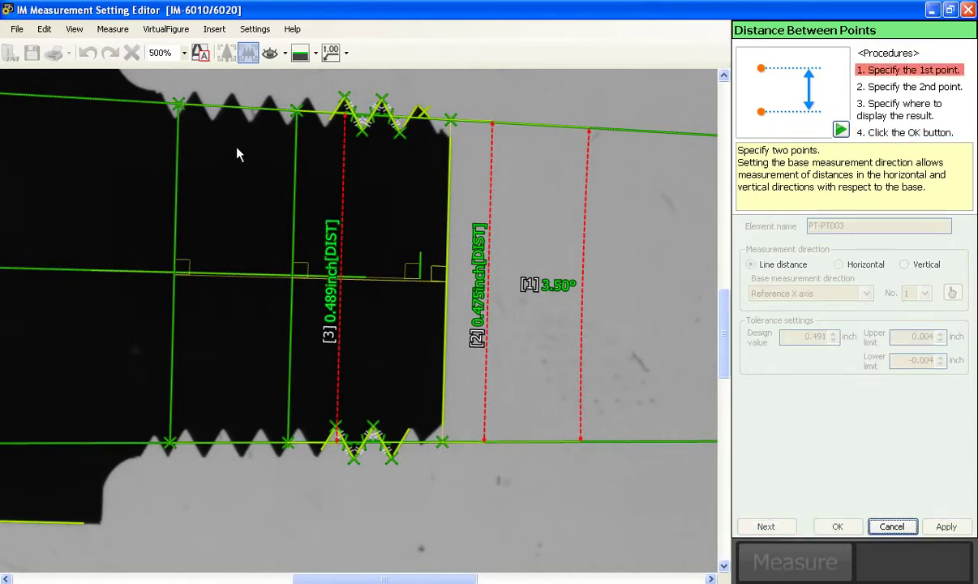
# Step: Dimension the point-to-point distance between the pitch-line intersections on the parallel line farthest from the end face, placing the result beside it
pyautogui.click(177, 106)
pyautogui.click(170, 442)
pyautogui.click(203, 274)
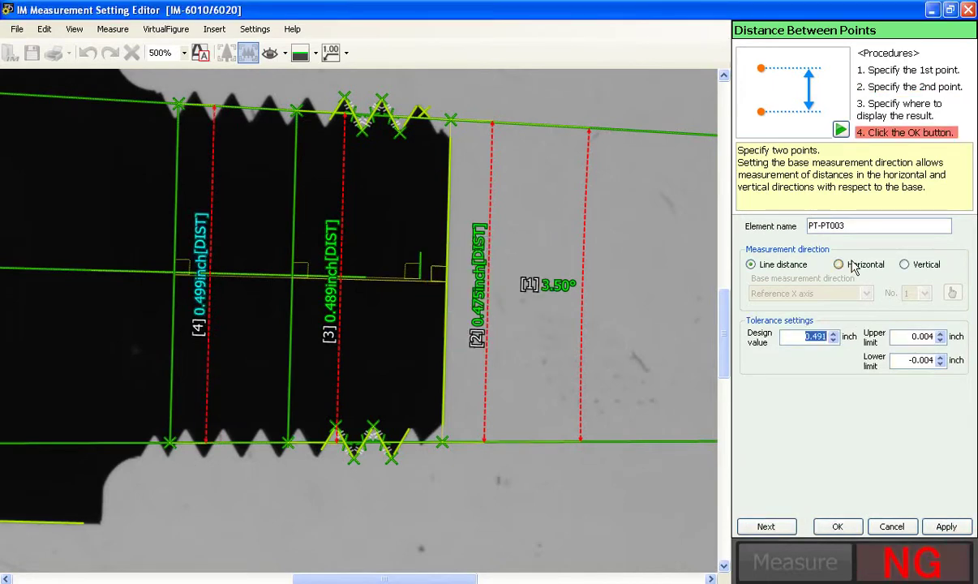
# Step: Name the farthest distance E2 with a design value of 0.5025 inch, and run the measurement on the part
pyautogui.press('BackSpace')
pyautogui.write('.5025')
pyautogui.moveTo(855, 228); pyautogui.dragTo(771, 231)
pyautogui.write('E2')
pyautogui.click(841, 530)
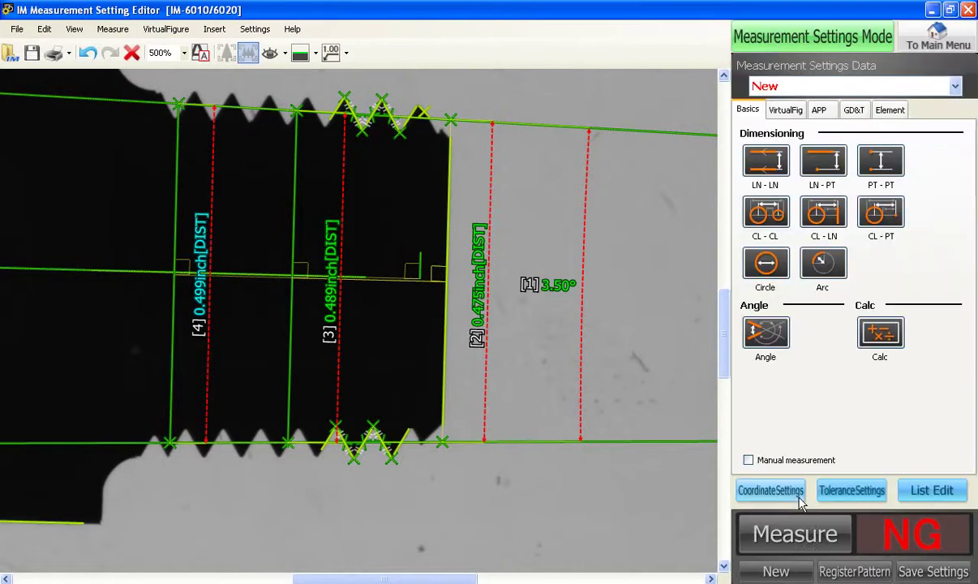
pyautogui.click(792, 533)
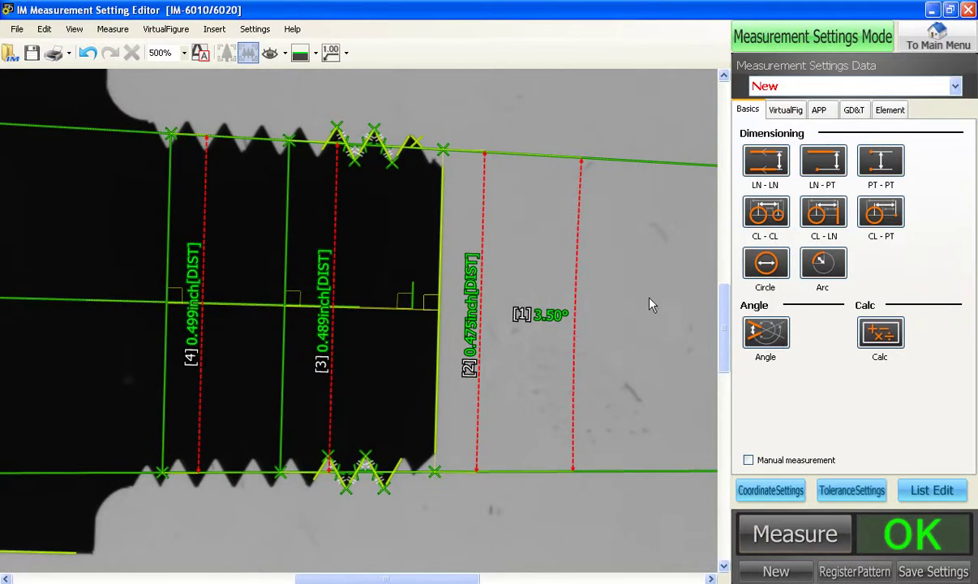
# Step: Place a rectangular MaxPoint range over the upper thread crest beside the nearer parallel line, with scanning direction Right facing forward
pyautogui.click(892, 112)
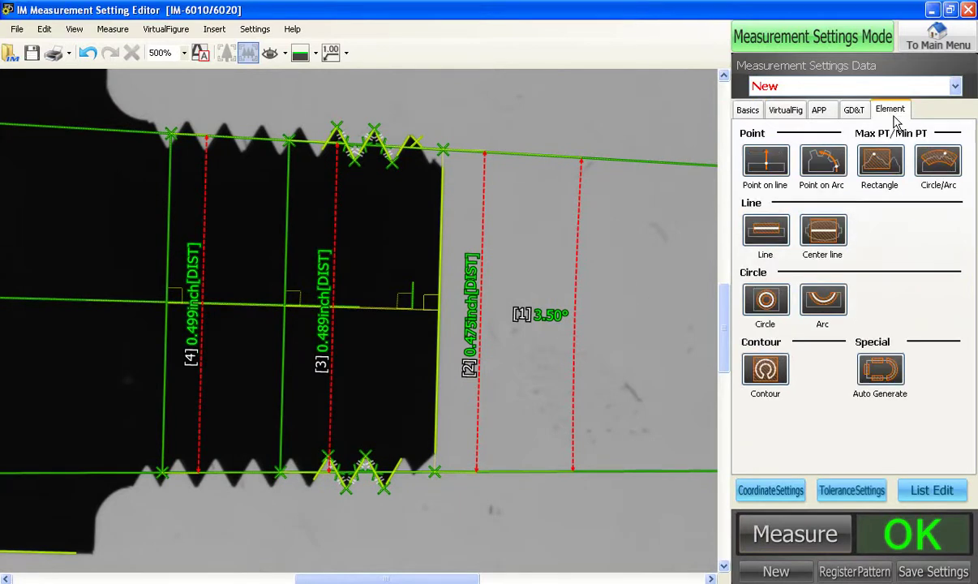
pyautogui.click(886, 165)
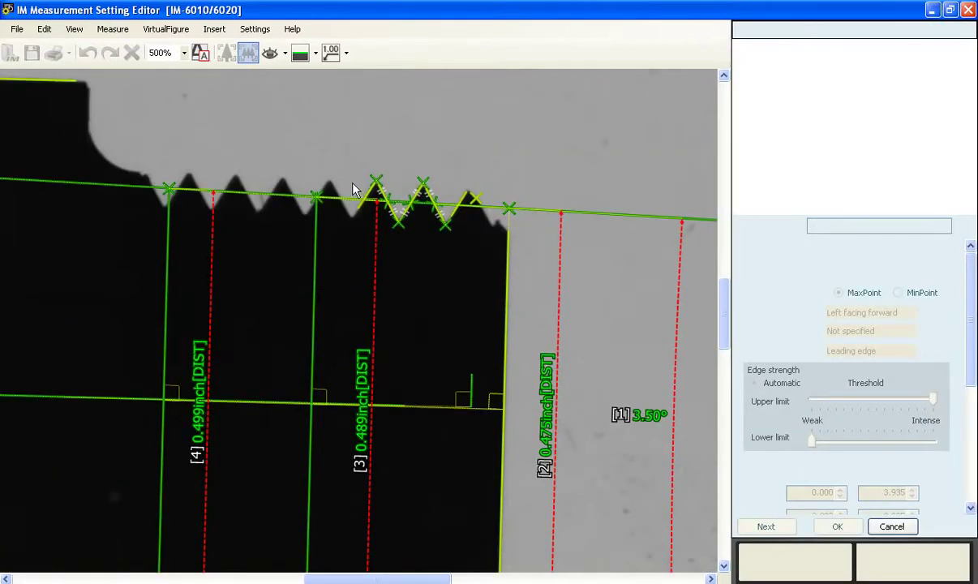
pyautogui.click(355, 183)
pyautogui.click(298, 181)
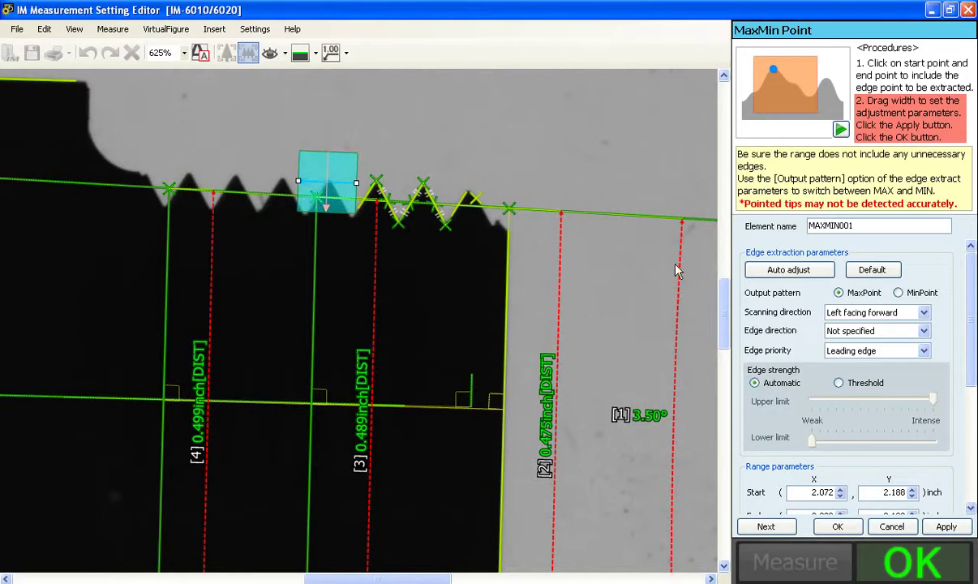
pyautogui.click(829, 320)
pyautogui.click(835, 330)
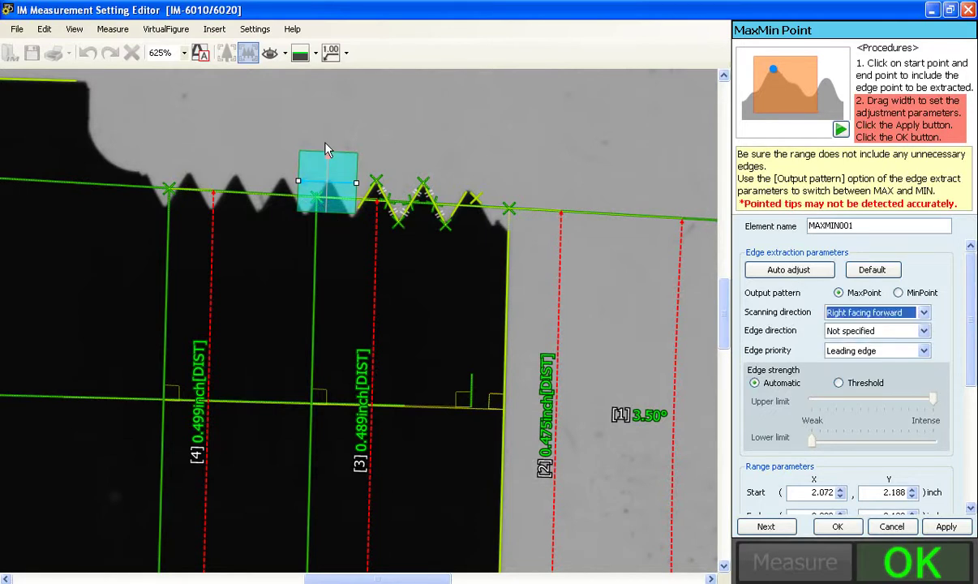
# Step: Align the crest range with the detection results of BISECTOR001, parallel to it, and lengthen the range to about 0.079 inch
pyautogui.scroll(-5, 973, 347)
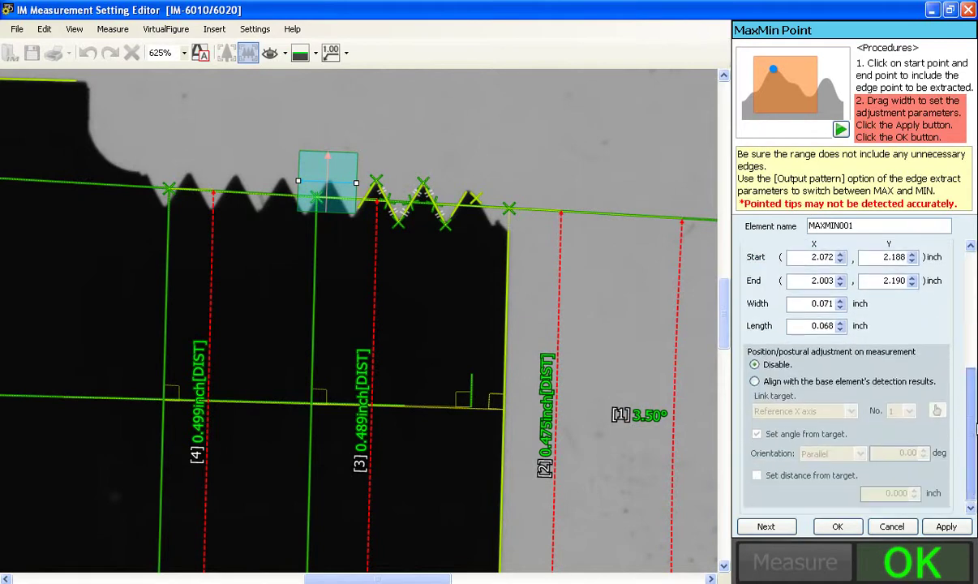
pyautogui.click(754, 381)
pyautogui.click(937, 410)
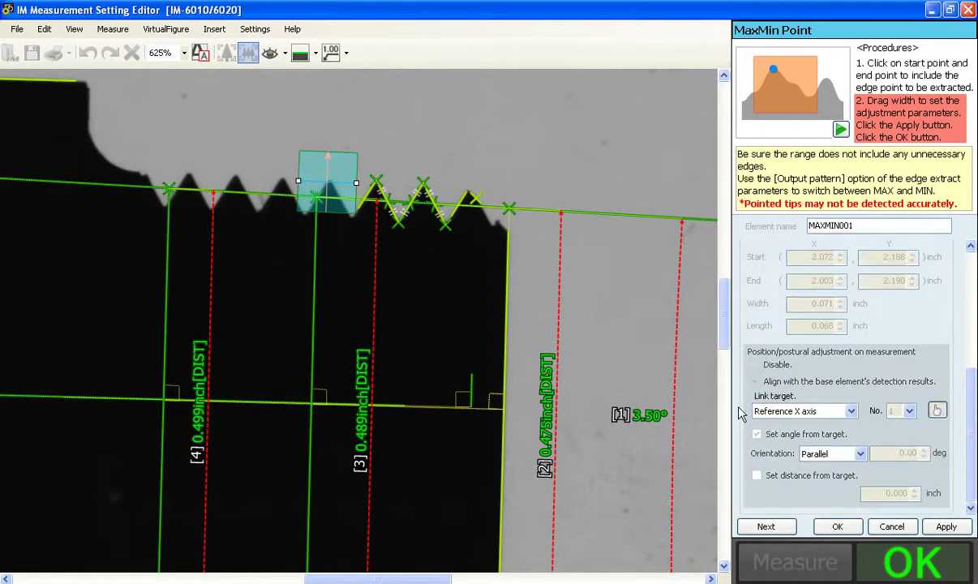
pyautogui.click(458, 402)
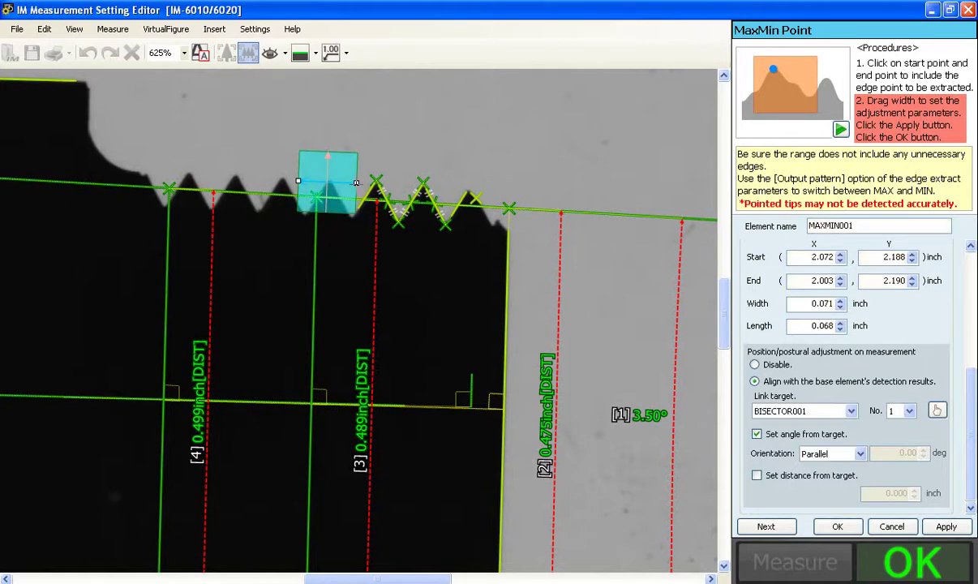
pyautogui.moveTo(356, 183); pyautogui.dragTo(361, 149)
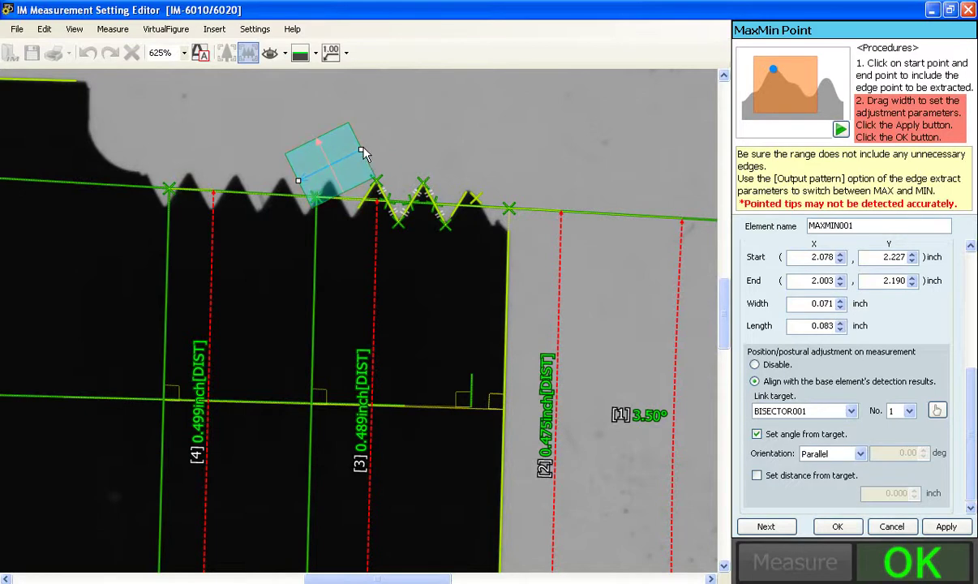
pyautogui.moveTo(361, 149); pyautogui.dragTo(365, 179)
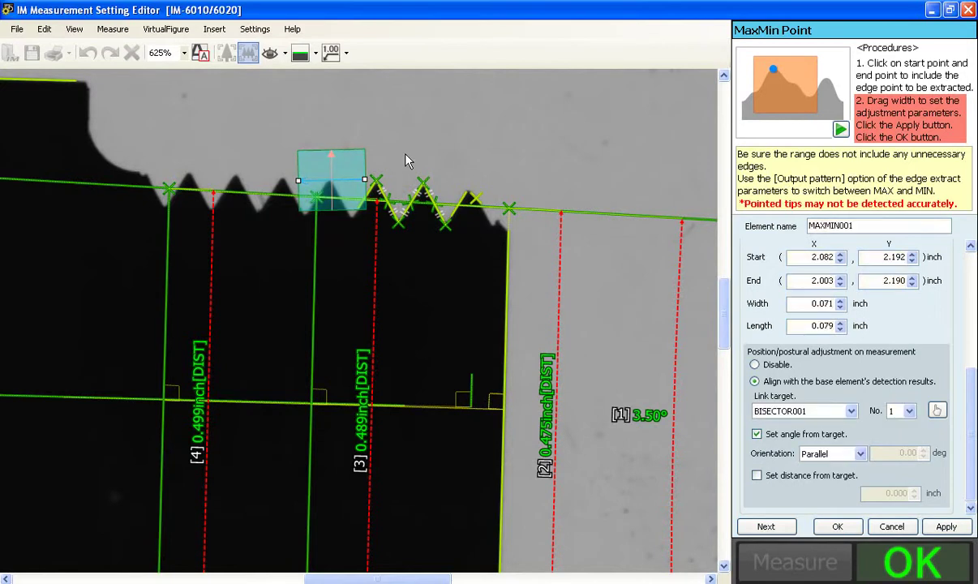
pyautogui.rightClick(405, 155)
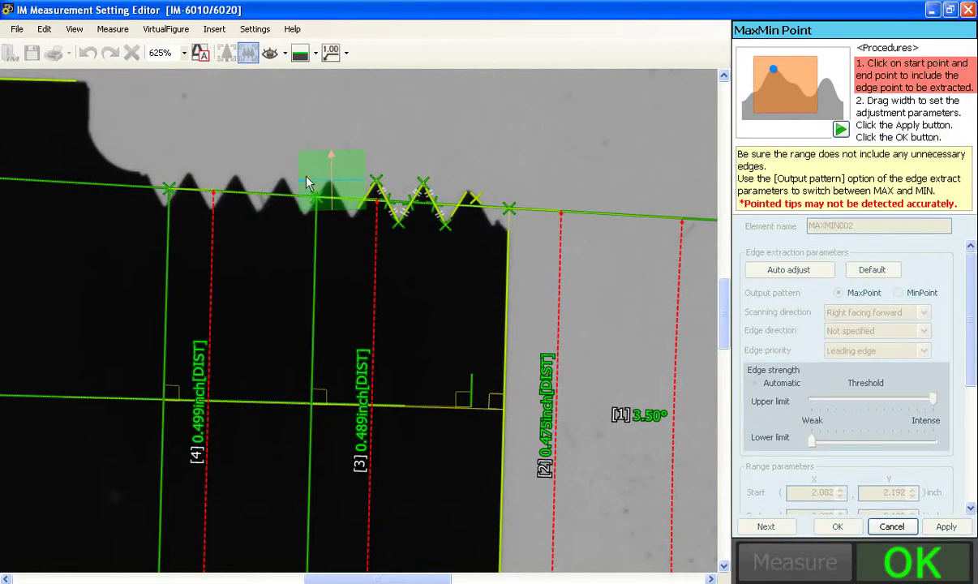
# Step: Add a second MaxPoint range over the adjacent upper crest toward the shoulder, with scanning direction Left facing forward
pyautogui.click(234, 173)
pyautogui.click(315, 178)
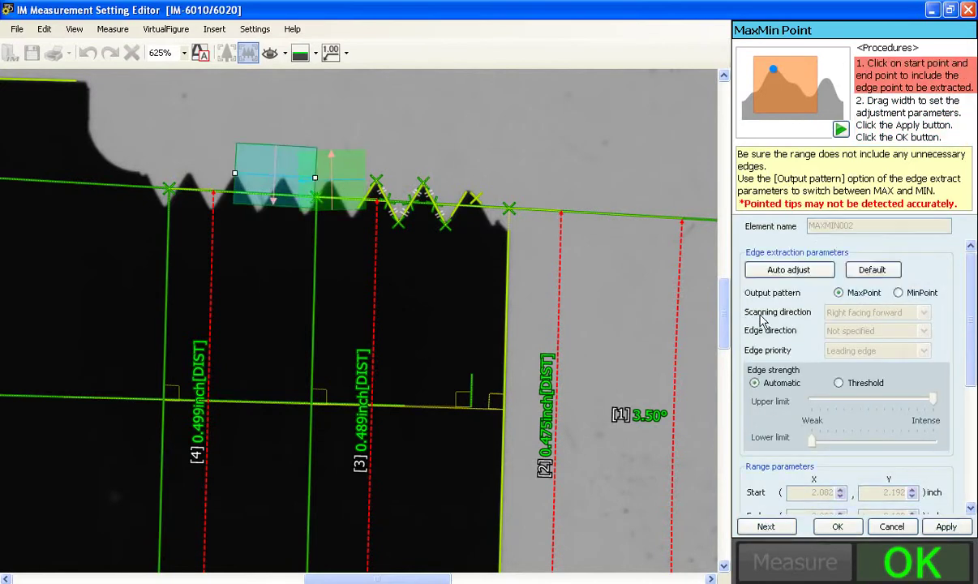
pyautogui.click(923, 312)
pyautogui.click(891, 326)
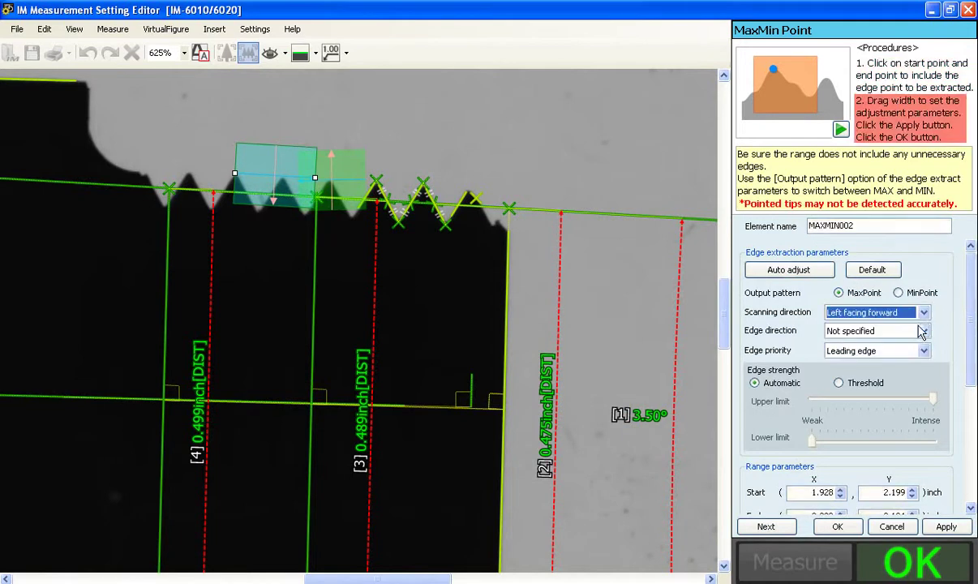
pyautogui.rightClick(158, 173)
# Step: Add a third MaxPoint range over the two upper crests nearest the shoulder, shortening its shoulder end to clear the fillet
pyautogui.click(219, 180)
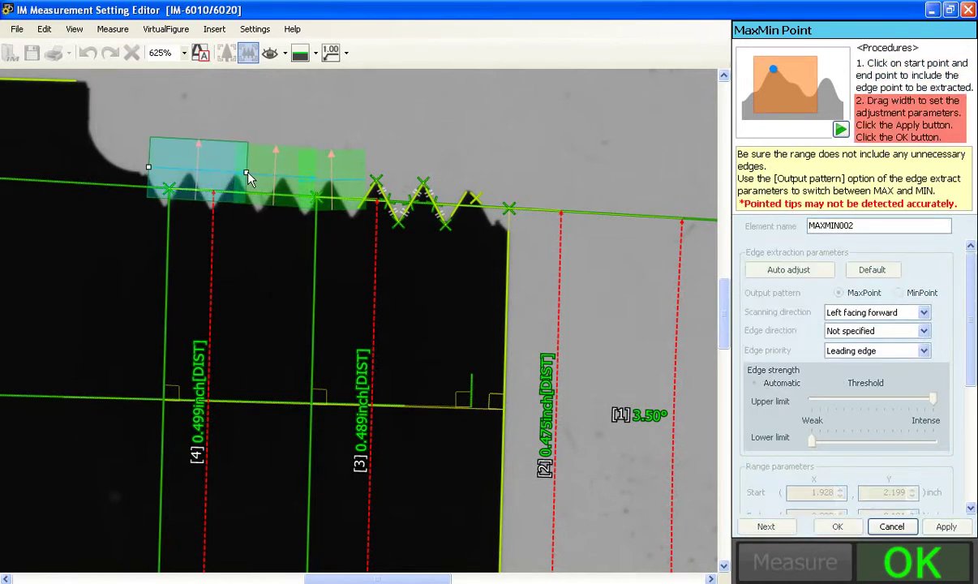
pyautogui.click(234, 162)
pyautogui.moveTo(148, 166); pyautogui.dragTo(173, 166)
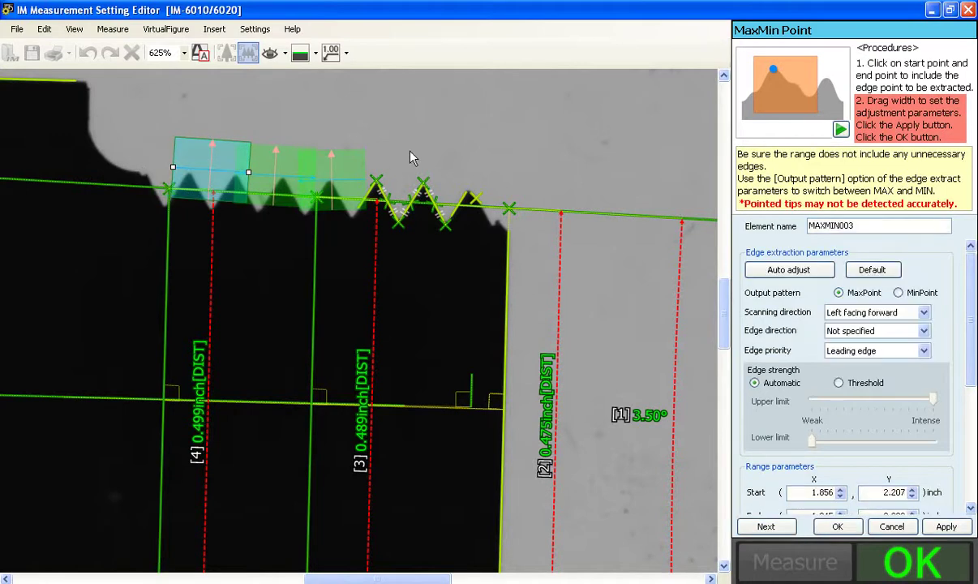
pyautogui.rightClick(354, 229)
# Step: Add a MaxPoint range over the upper thread root between the nearer parallel line and the traced threads, scanning Right facing forward
pyautogui.click(327, 205)
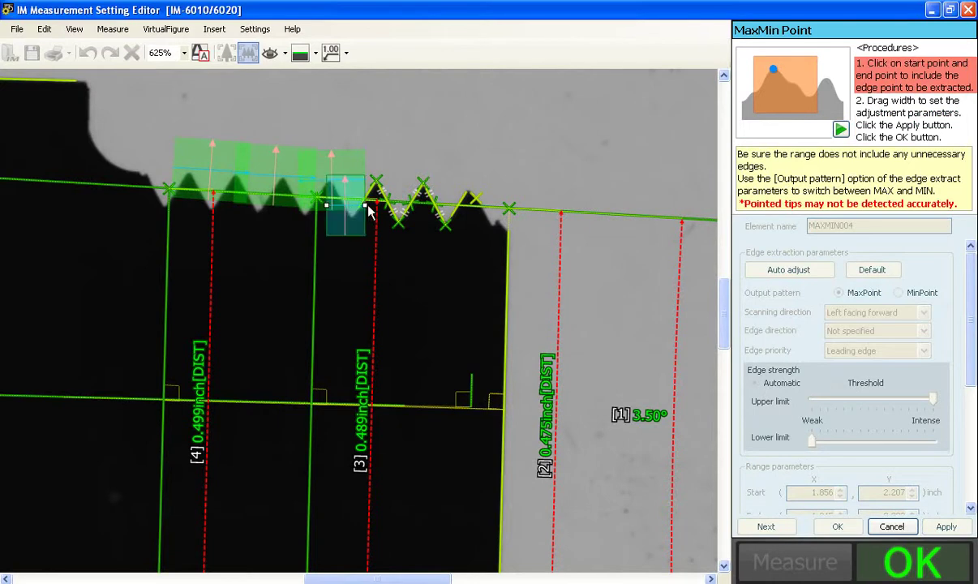
pyautogui.click(376, 206)
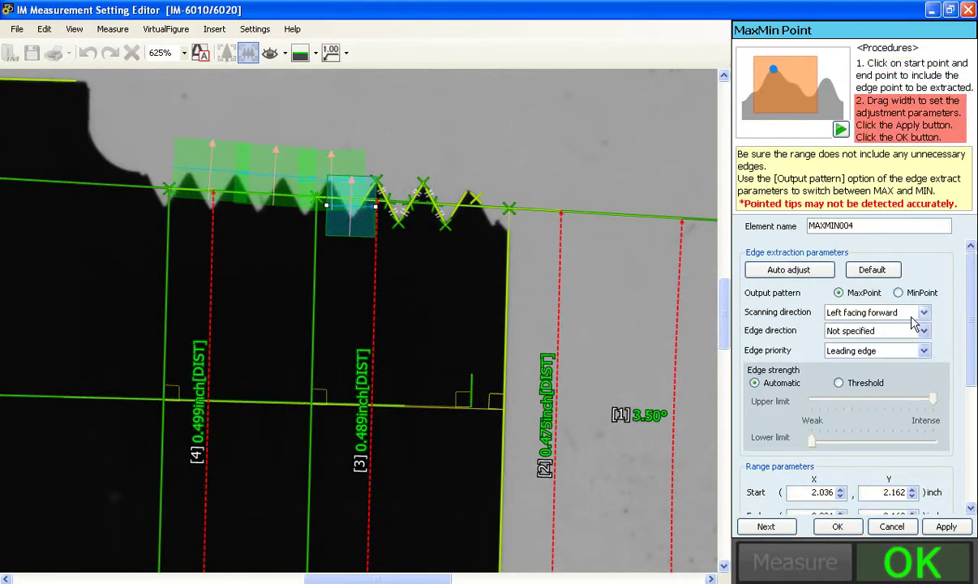
pyautogui.click(914, 316)
pyautogui.click(861, 332)
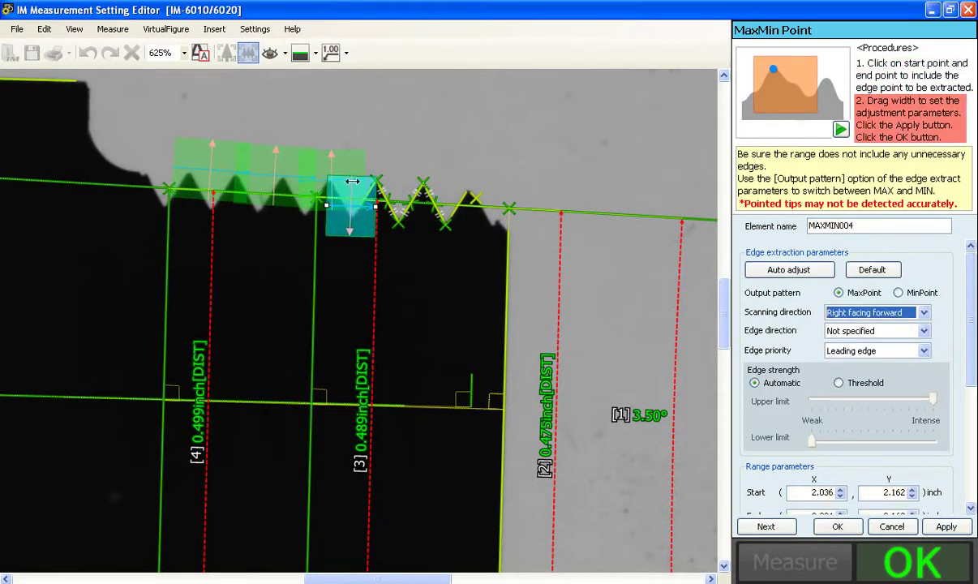
pyautogui.click(262, 209)
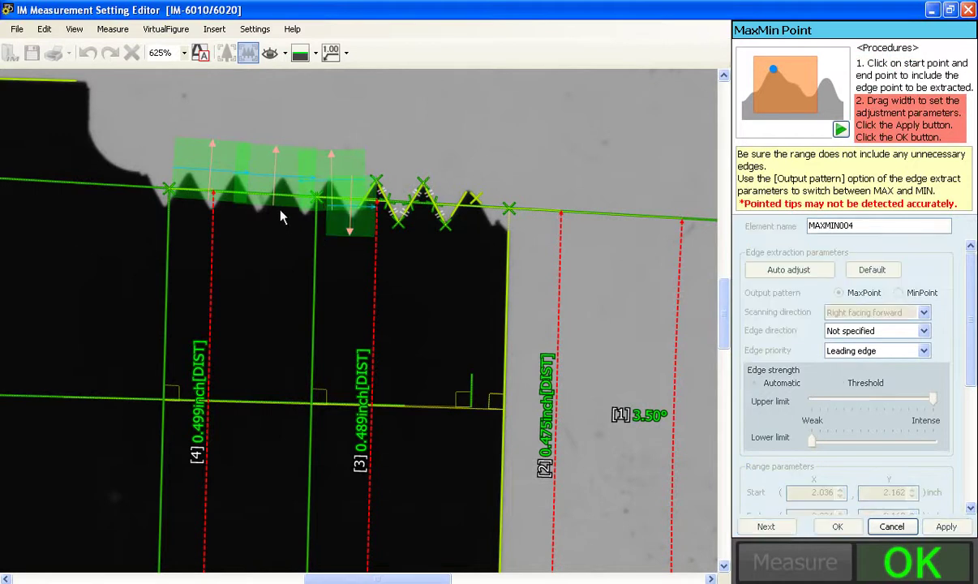
# Step: Add three more MaxPoint ranges over the successive upper thread roots toward the shoulder, keeping the same scanning direction
pyautogui.click(279, 205)
pyautogui.click(334, 205)
pyautogui.click(254, 242)
pyautogui.click(227, 197)
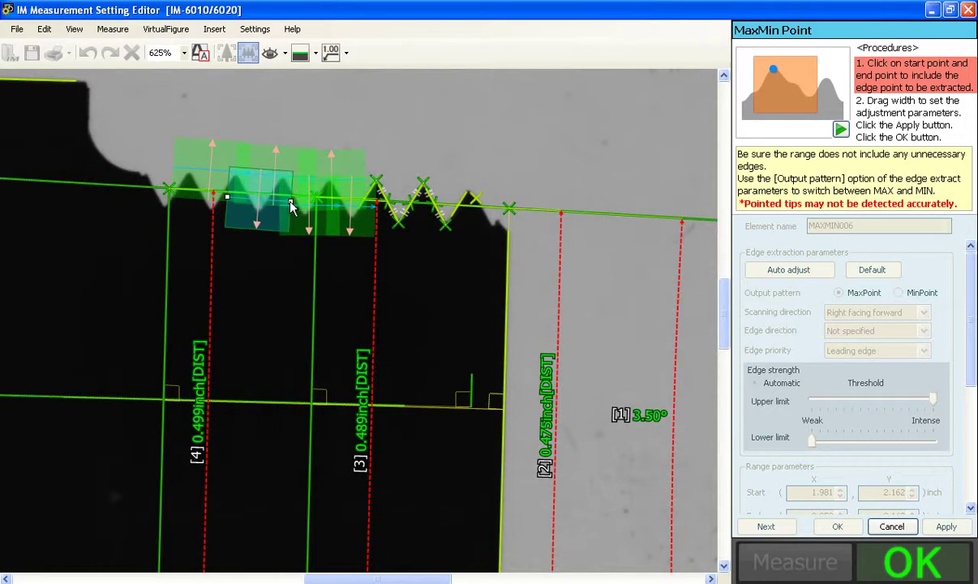
pyautogui.click(289, 203)
pyautogui.click(185, 192)
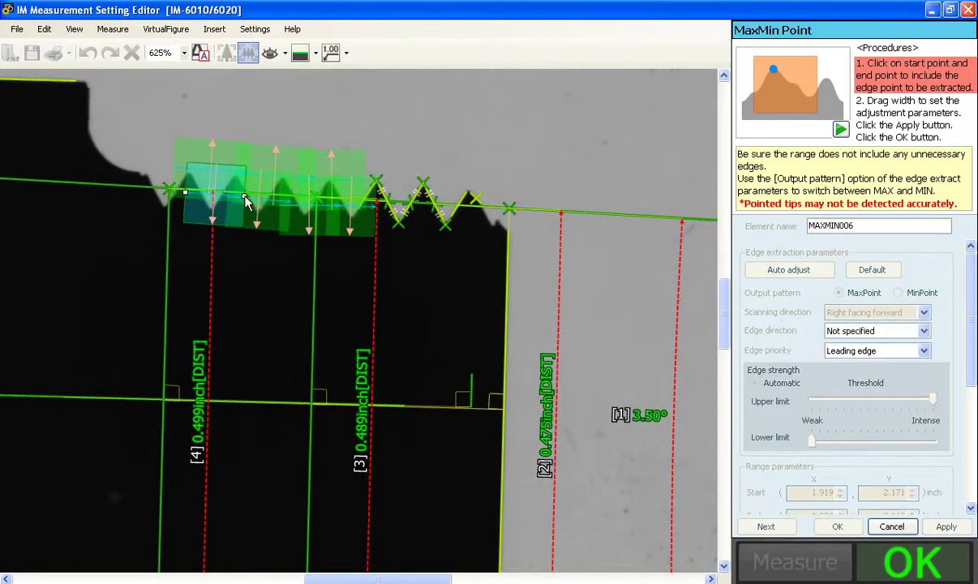
pyautogui.click(244, 197)
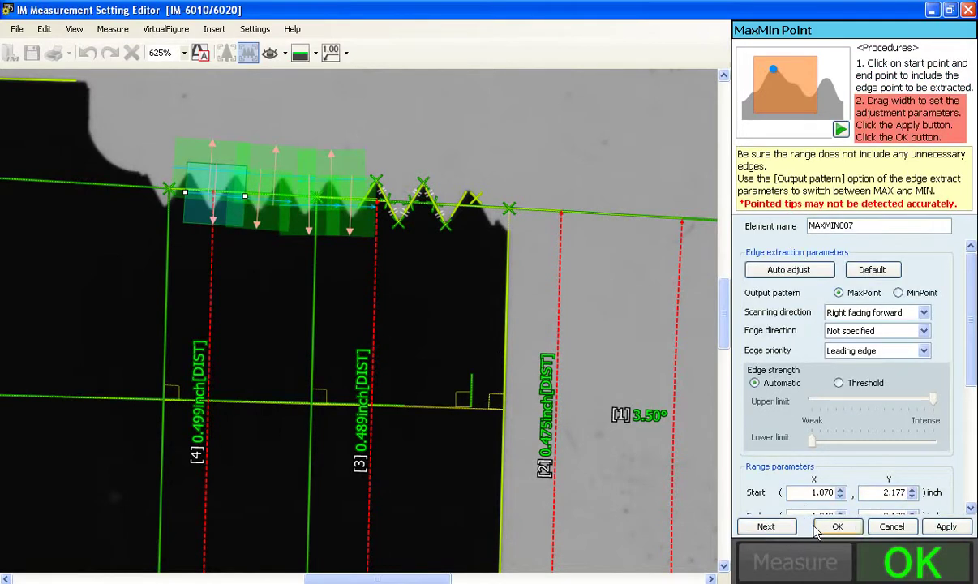
pyautogui.click(780, 530)
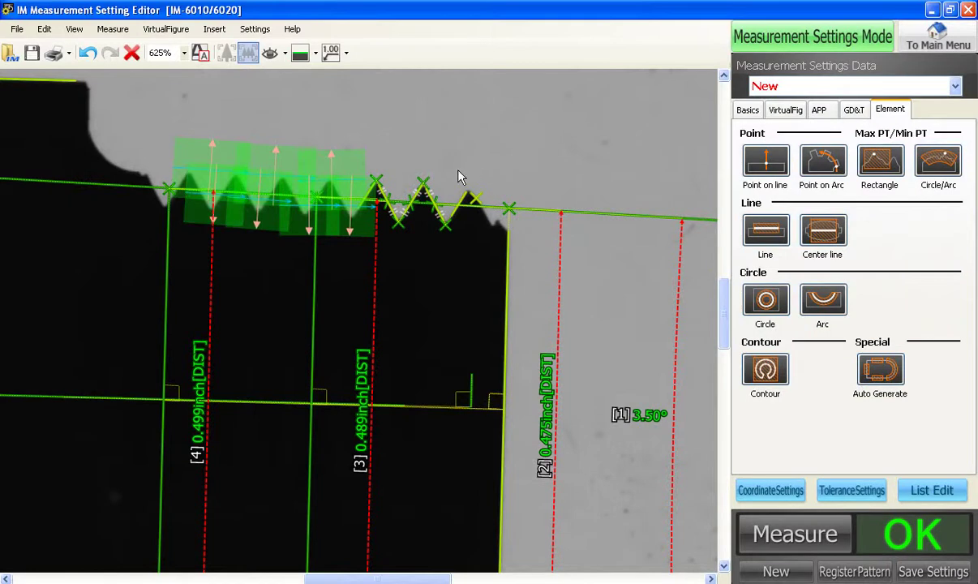
# Step: Select all the MaxPoint ranges over the upper thread crests and roots and copy them
pyautogui.click(342, 155)
pyautogui.moveTo(288, 152); pyautogui.dragTo(202, 150)
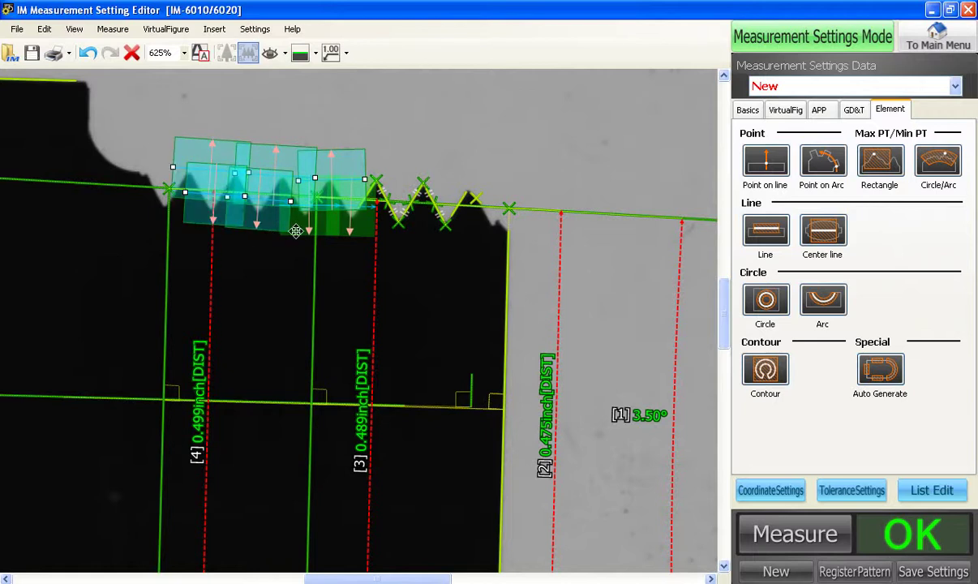
pyautogui.click(321, 215)
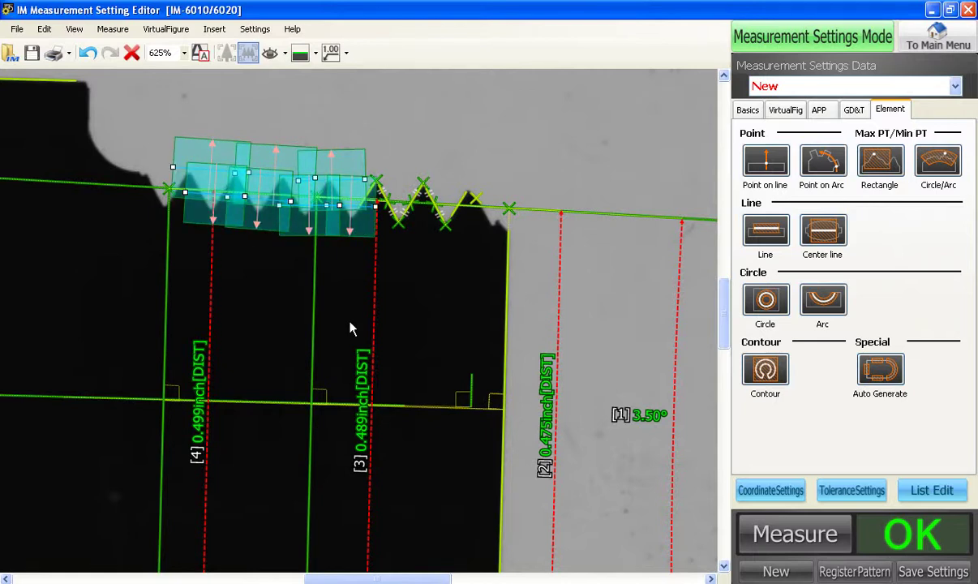
pyautogui.click(46, 29)
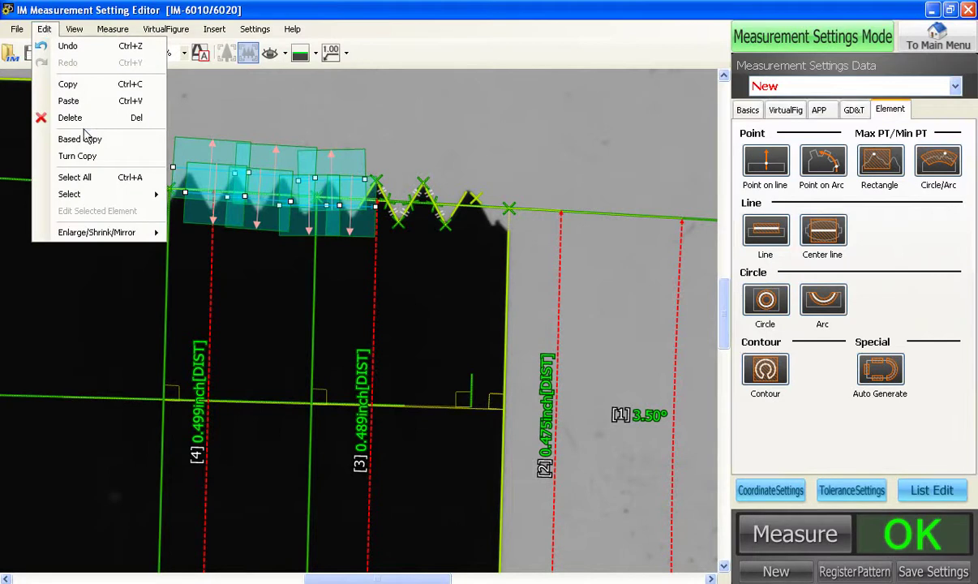
pyautogui.click(82, 89)
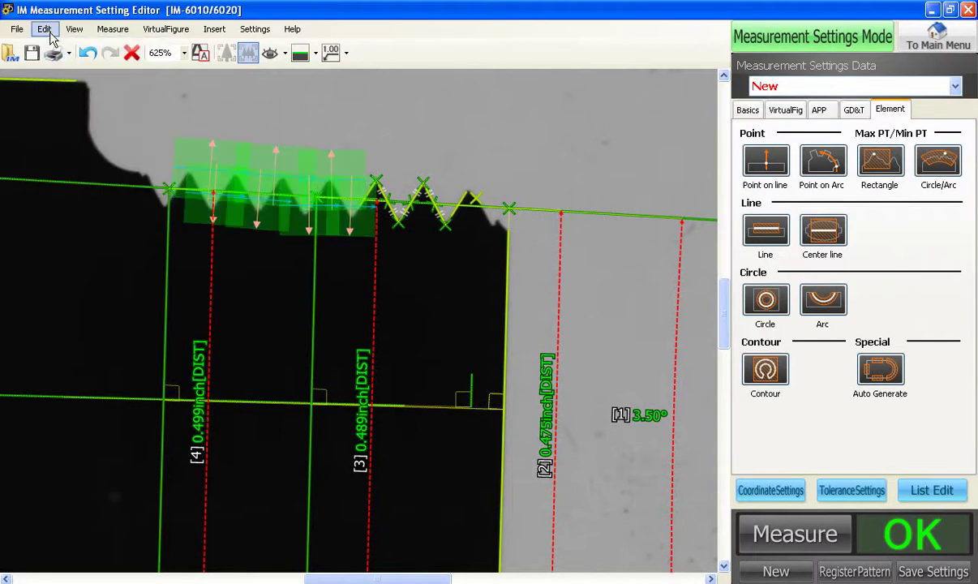
# Step: Paste the copied MaxPoint ranges, position them over the lower threads near the shoulder, and run the measurement
pyautogui.click(45, 29)
pyautogui.click(264, 181)
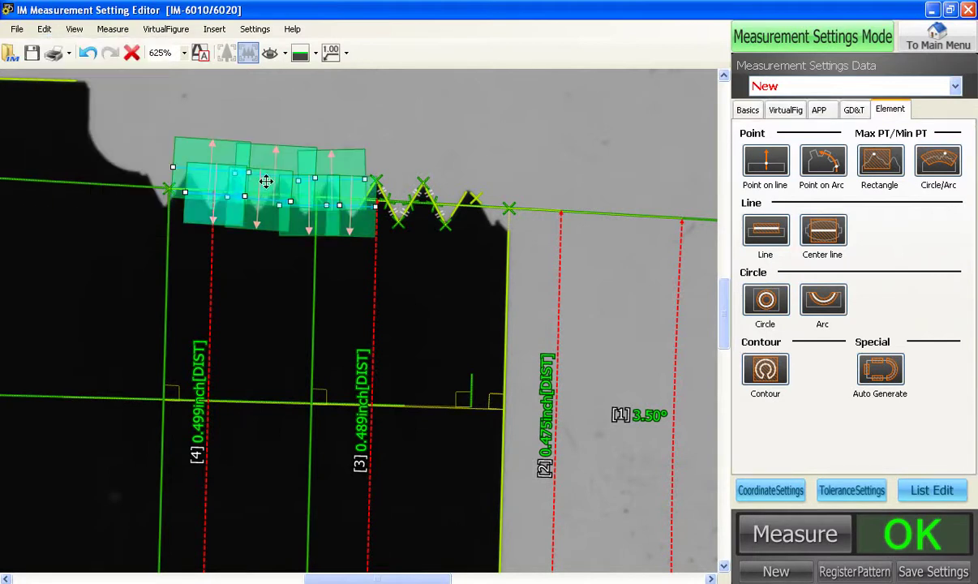
pyautogui.moveTo(264, 181); pyautogui.dragTo(237, 566)
pyautogui.moveTo(261, 486); pyautogui.dragTo(289, 205)
pyautogui.moveTo(271, 266); pyautogui.dragTo(280, 290)
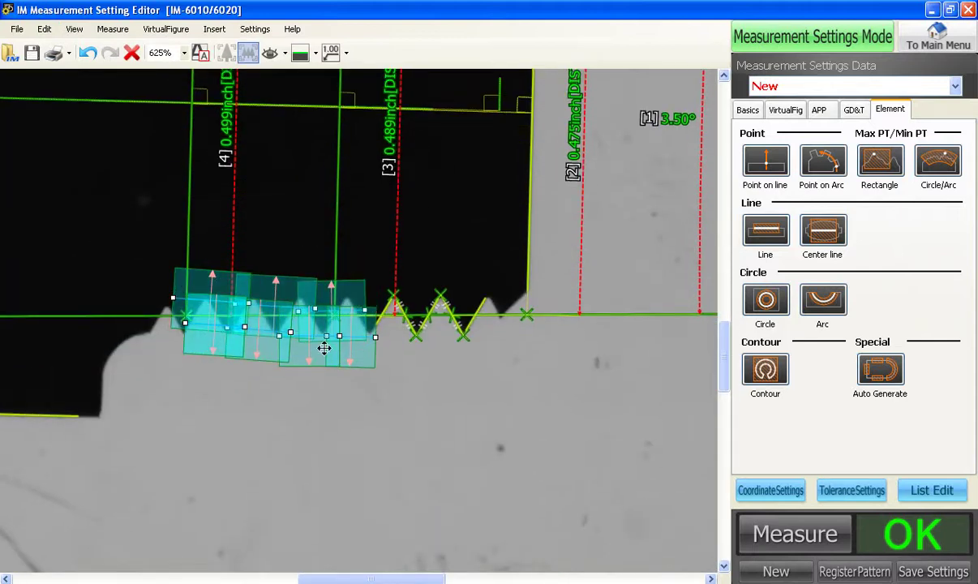
pyautogui.click(783, 518)
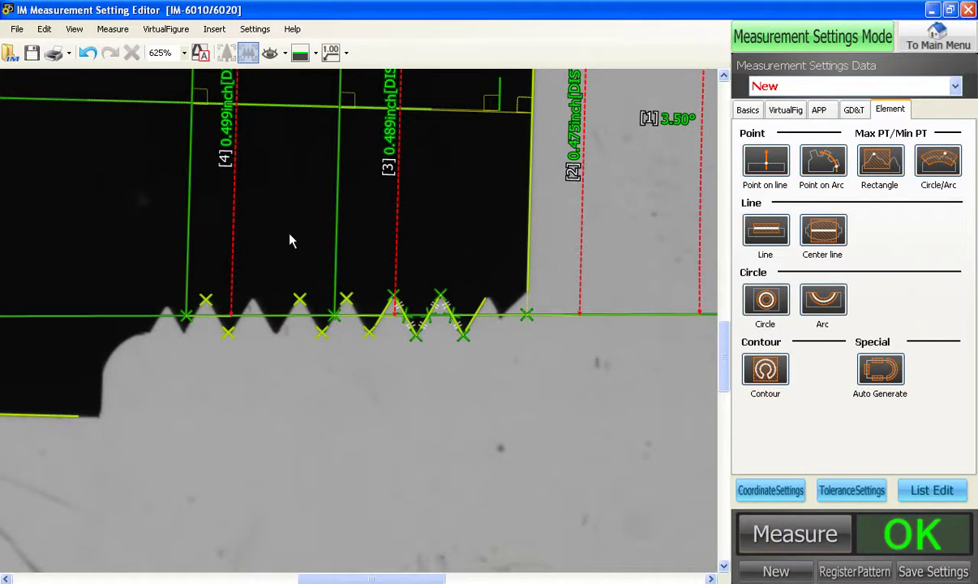
# Step: Create an OLS line through the detected upper thread crest points
pyautogui.scroll(-1, 290, 235)
pyautogui.moveTo(289, 234); pyautogui.dragTo(264, 405)
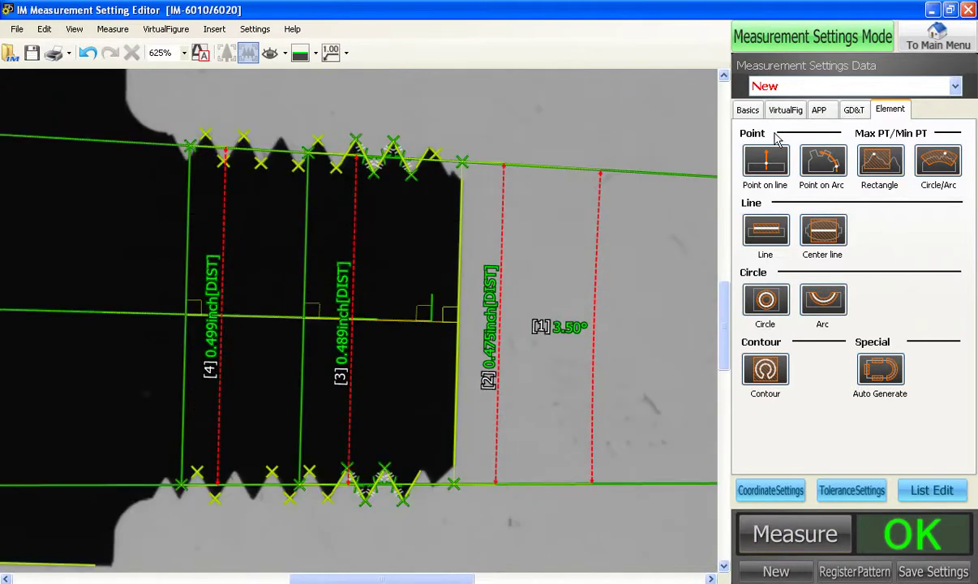
pyautogui.click(783, 109)
pyautogui.click(823, 282)
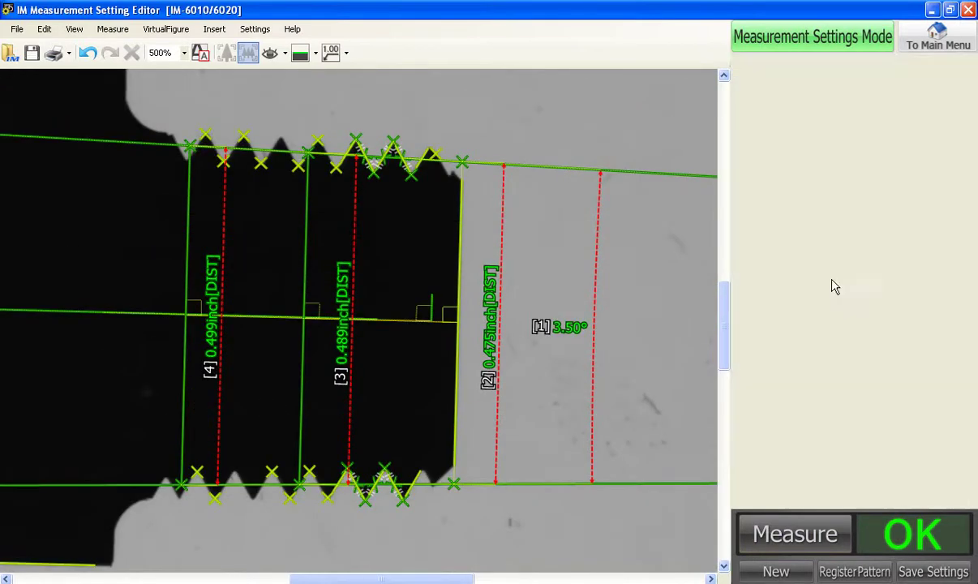
pyautogui.click(242, 139)
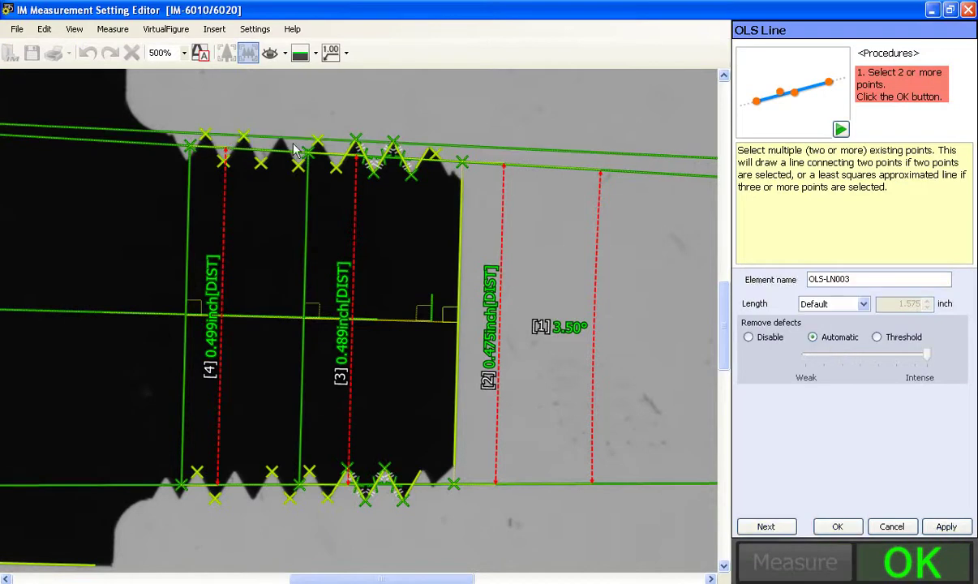
pyautogui.click(318, 146)
pyautogui.rightClick(305, 91)
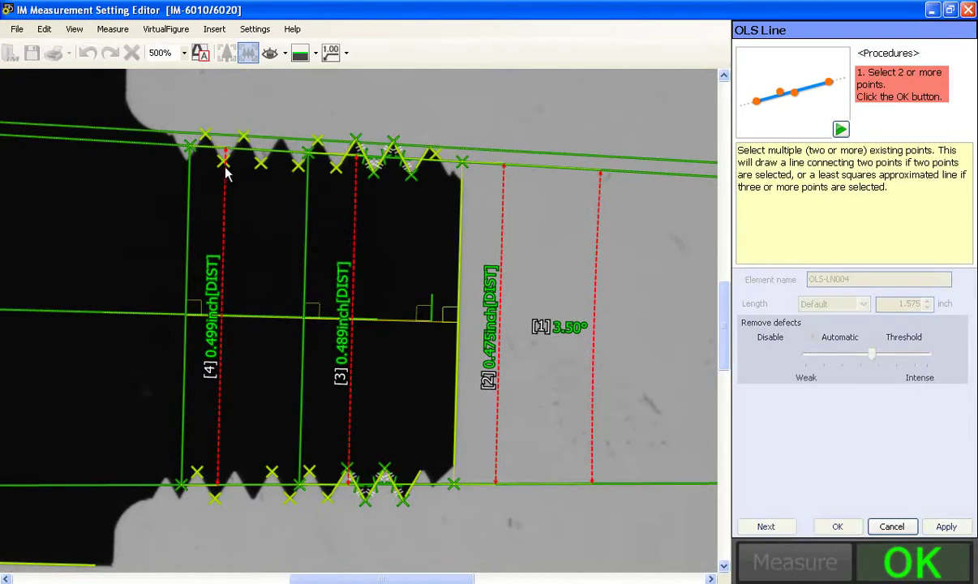
# Step: Create an OLS line through the detected upper thread root points
pyautogui.click(223, 163)
pyautogui.click(261, 165)
pyautogui.click(298, 167)
pyautogui.rightClick(268, 324)
# Step: Create OLS lines through the lower thread root points and the lower thread crest points
pyautogui.click(197, 472)
pyautogui.click(272, 472)
pyautogui.click(310, 473)
pyautogui.rightClick(335, 424)
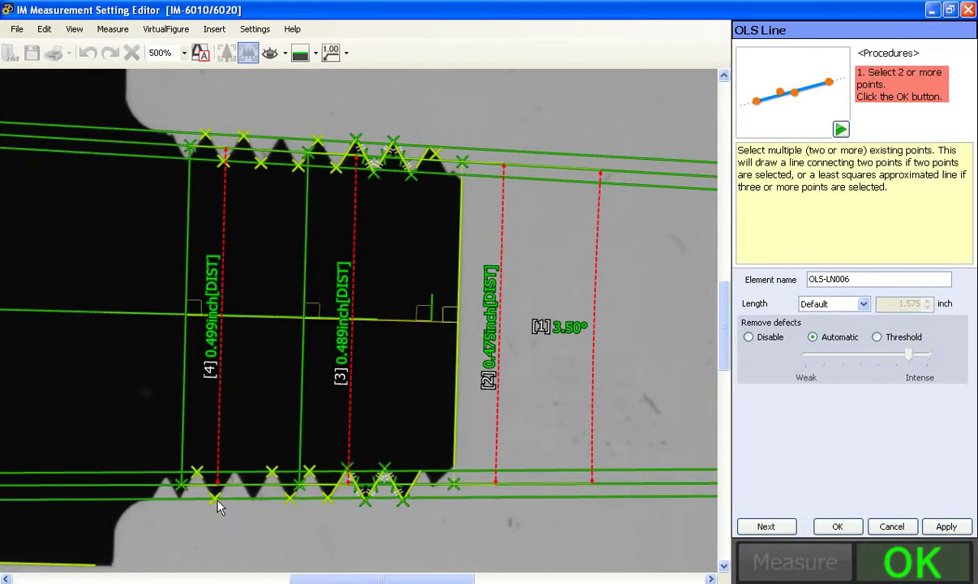
pyautogui.click(832, 528)
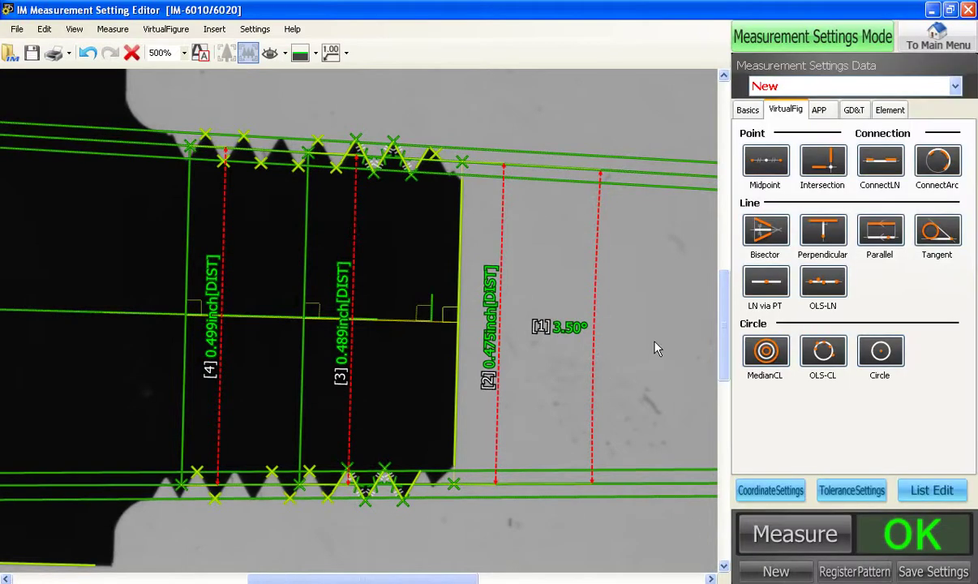
# Step: Create intersection points where the upper and lower crest lines meet the shaft's end-face line
pyautogui.scroll(-1, 654, 341)
pyautogui.moveTo(591, 314); pyautogui.dragTo(576, 316)
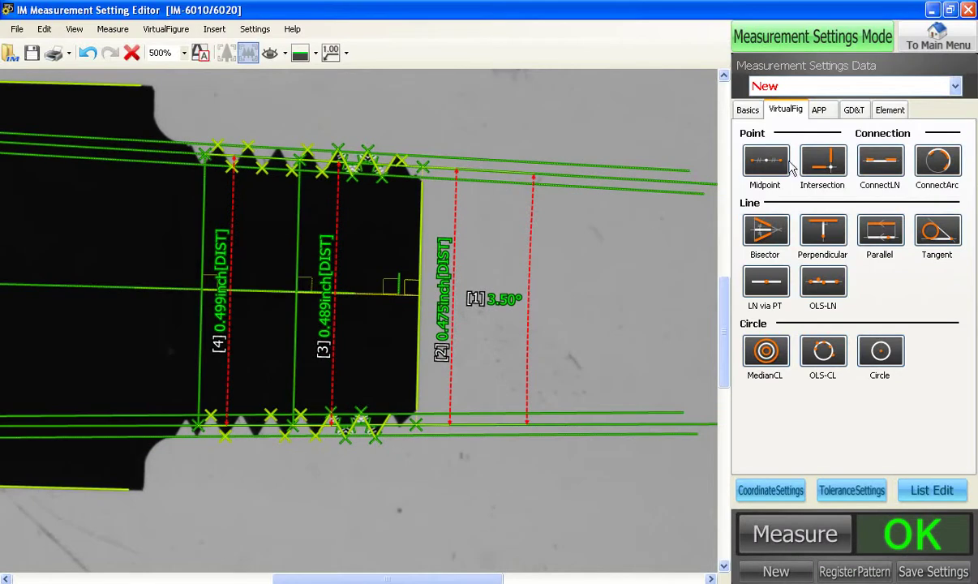
pyautogui.click(817, 165)
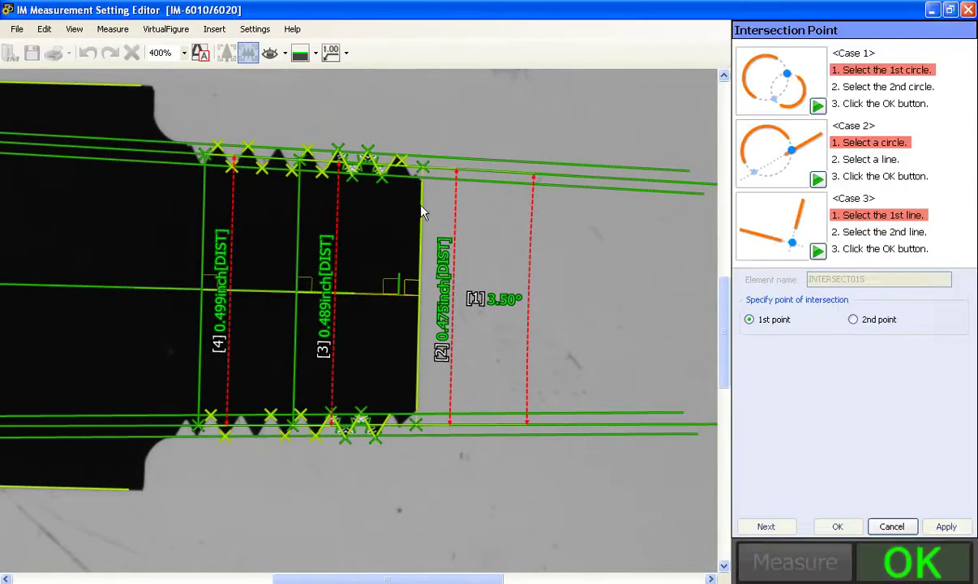
pyautogui.click(436, 158)
pyautogui.click(423, 185)
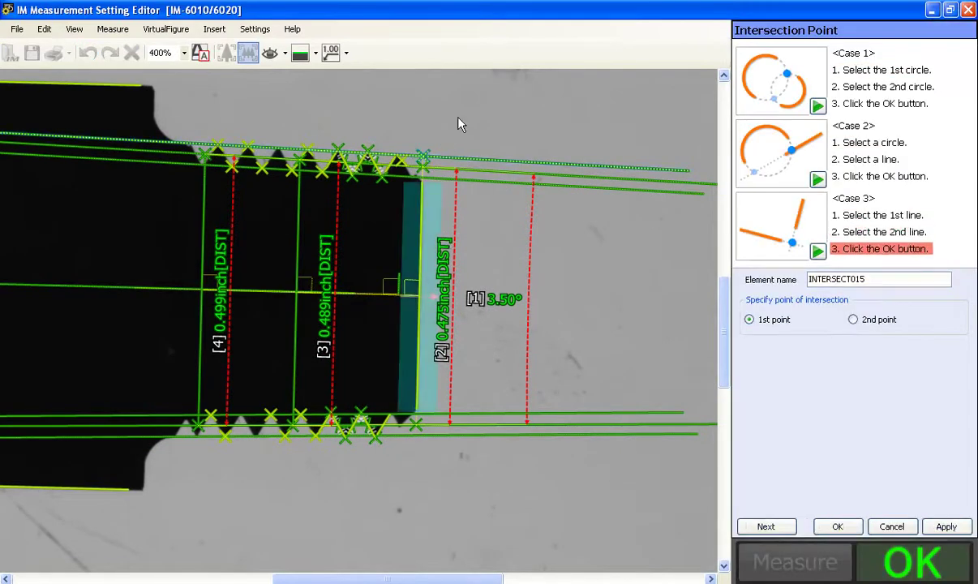
pyautogui.press('Return')
pyautogui.click(434, 438)
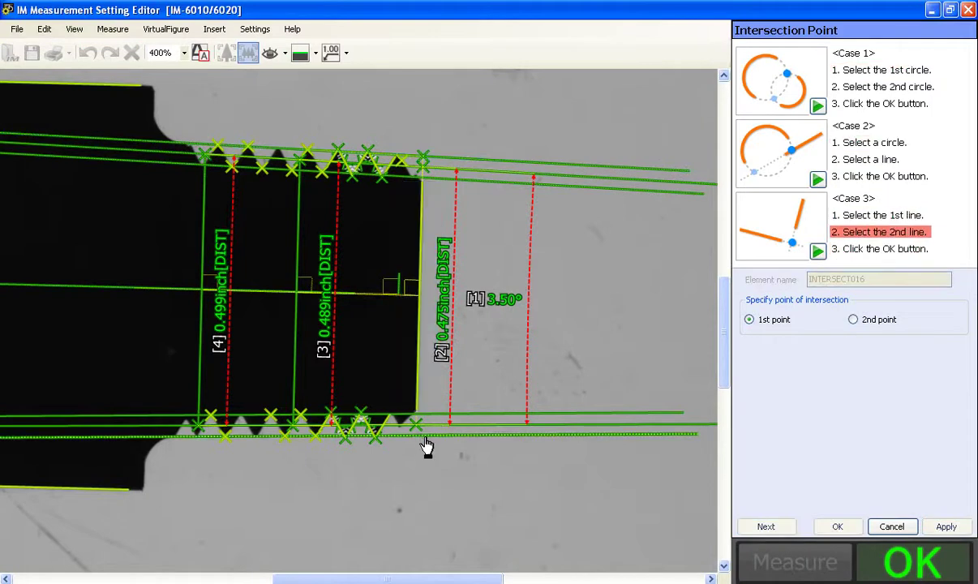
pyautogui.click(428, 198)
pyautogui.rightClick(421, 212)
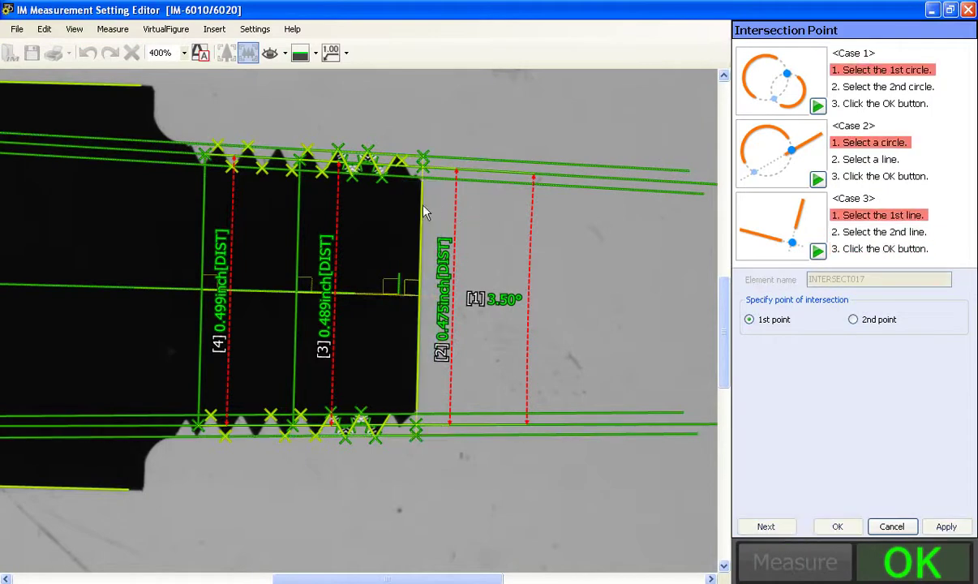
# Step: Create intersection points where the upper and lower root lines meet the shaft's end-face line
pyautogui.click(433, 186)
pyautogui.click(423, 212)
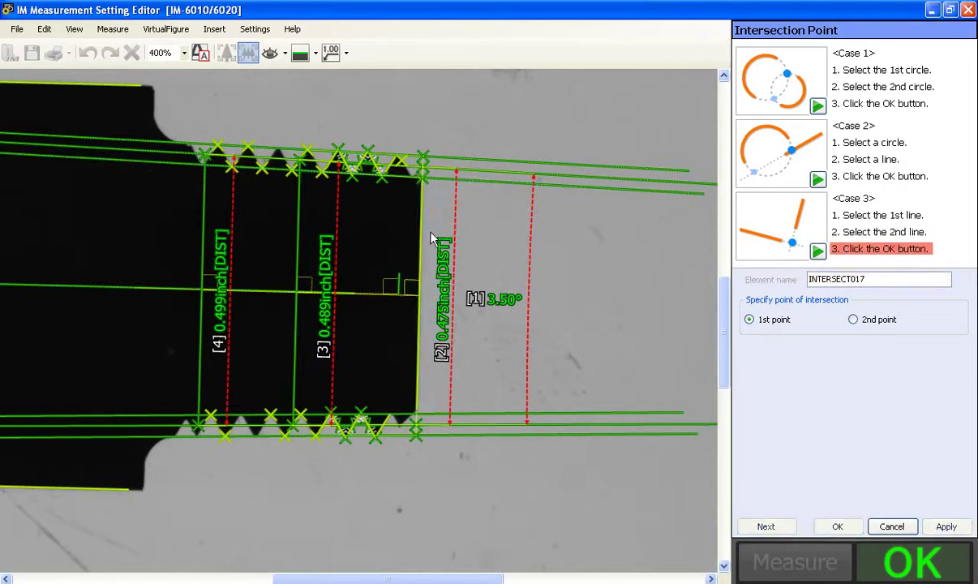
pyautogui.rightClick(432, 238)
pyautogui.click(425, 244)
pyautogui.click(431, 417)
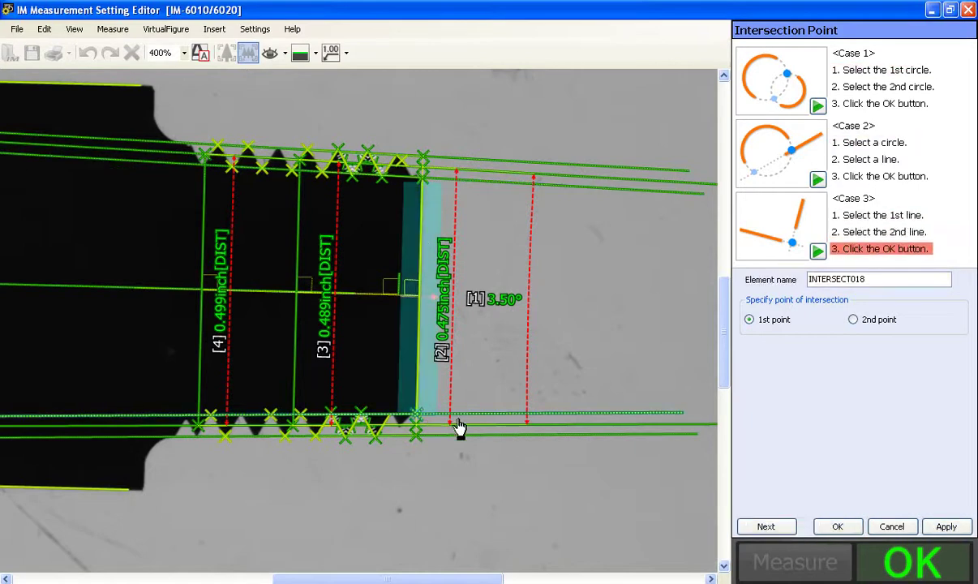
pyautogui.click(817, 528)
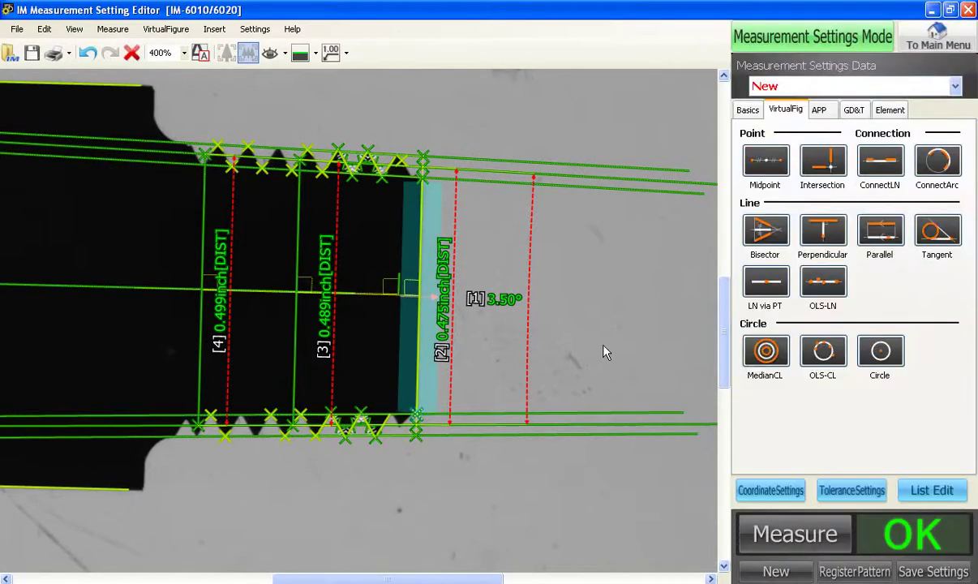
# Step: Add a point-to-point distance between the two root-line intersections on the end face, place its label outside the shaft, and name it E0 Min
pyautogui.click(747, 110)
pyautogui.click(863, 165)
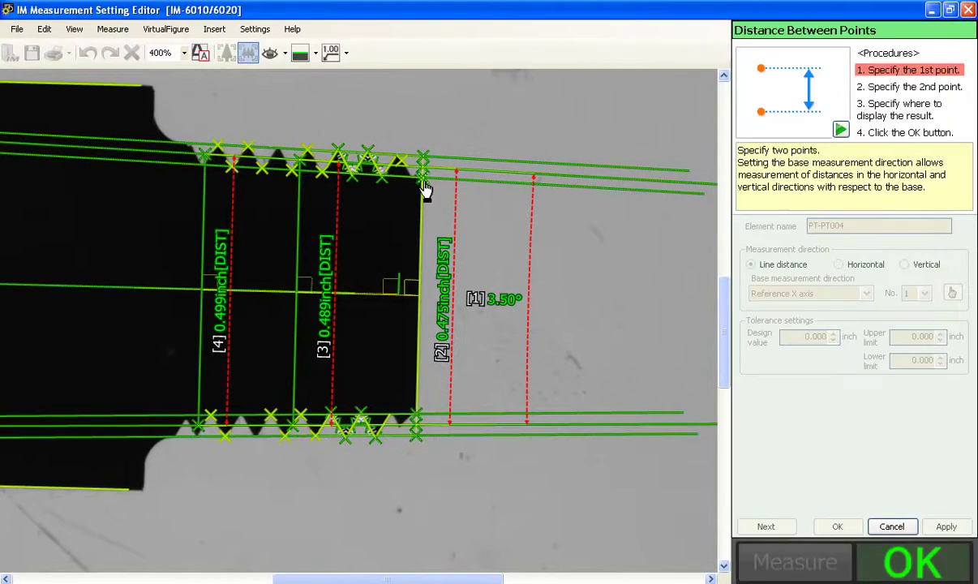
pyautogui.click(423, 183)
pyautogui.click(417, 420)
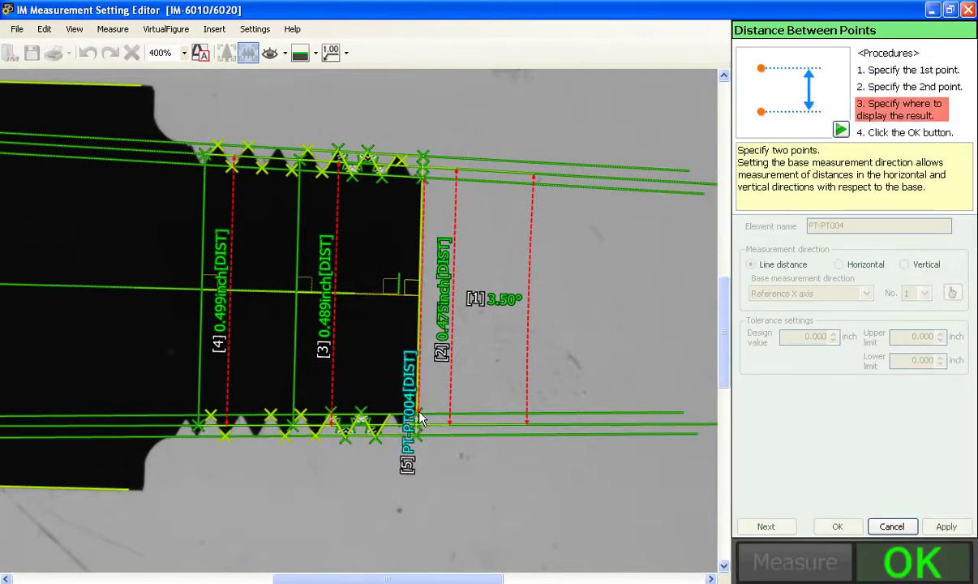
pyautogui.click(478, 309)
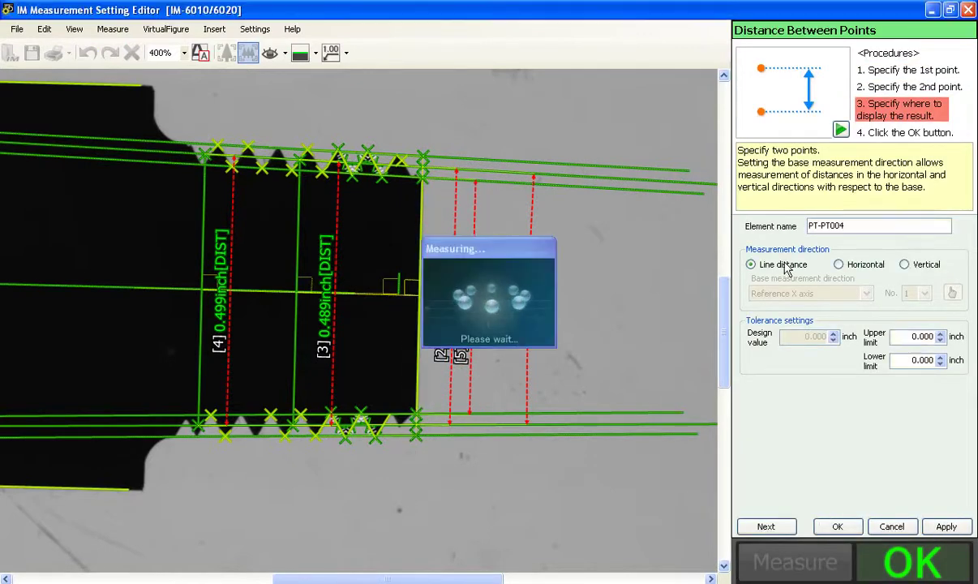
pyautogui.click(775, 226)
pyautogui.write('E0 Min')
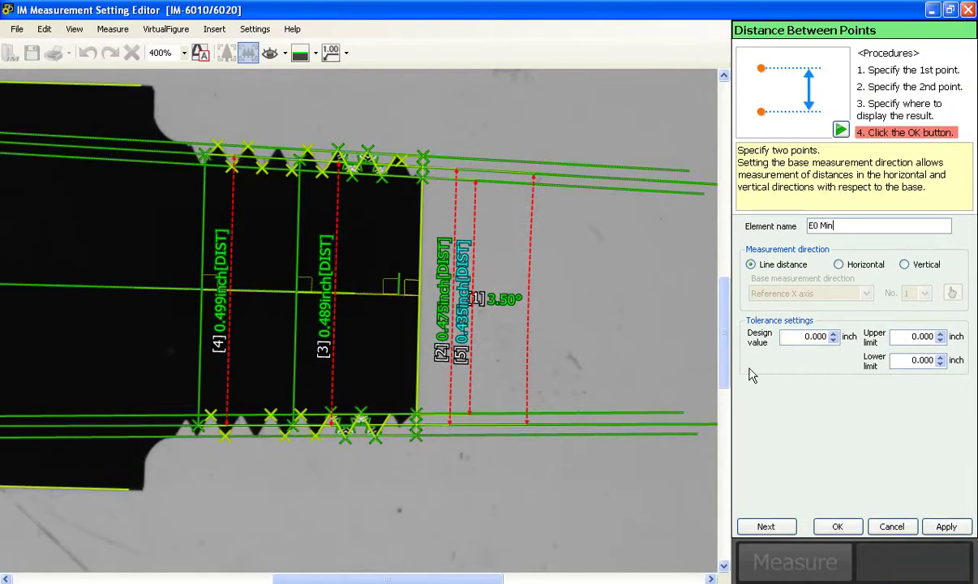
# Step: Set the E0 Min distance's design value to 0.435 inch and upper limit to 0.004 inch, and start entering its negative lower limit
pyautogui.click(815, 337)
pyautogui.write('.')
pyautogui.write('.004')
pyautogui.press('Tab')
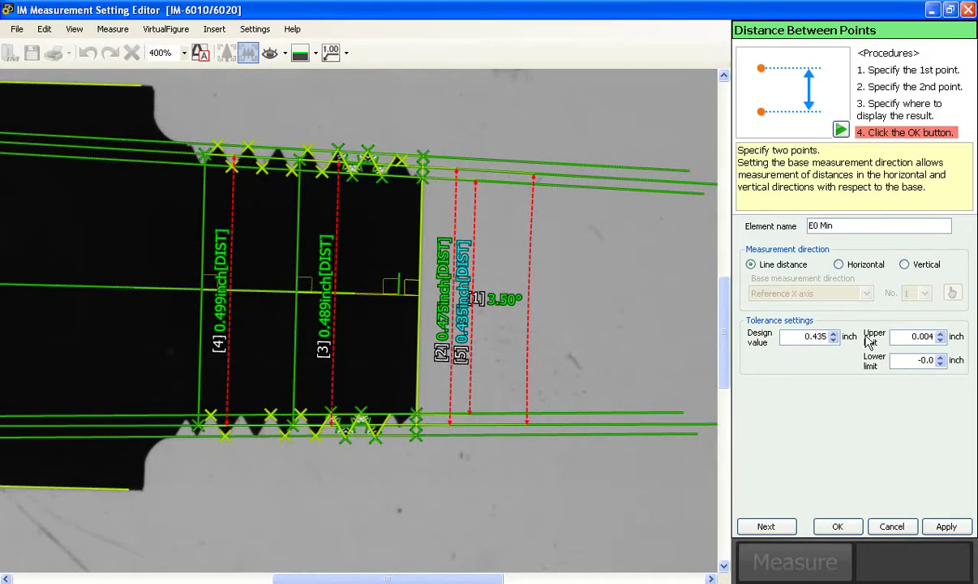